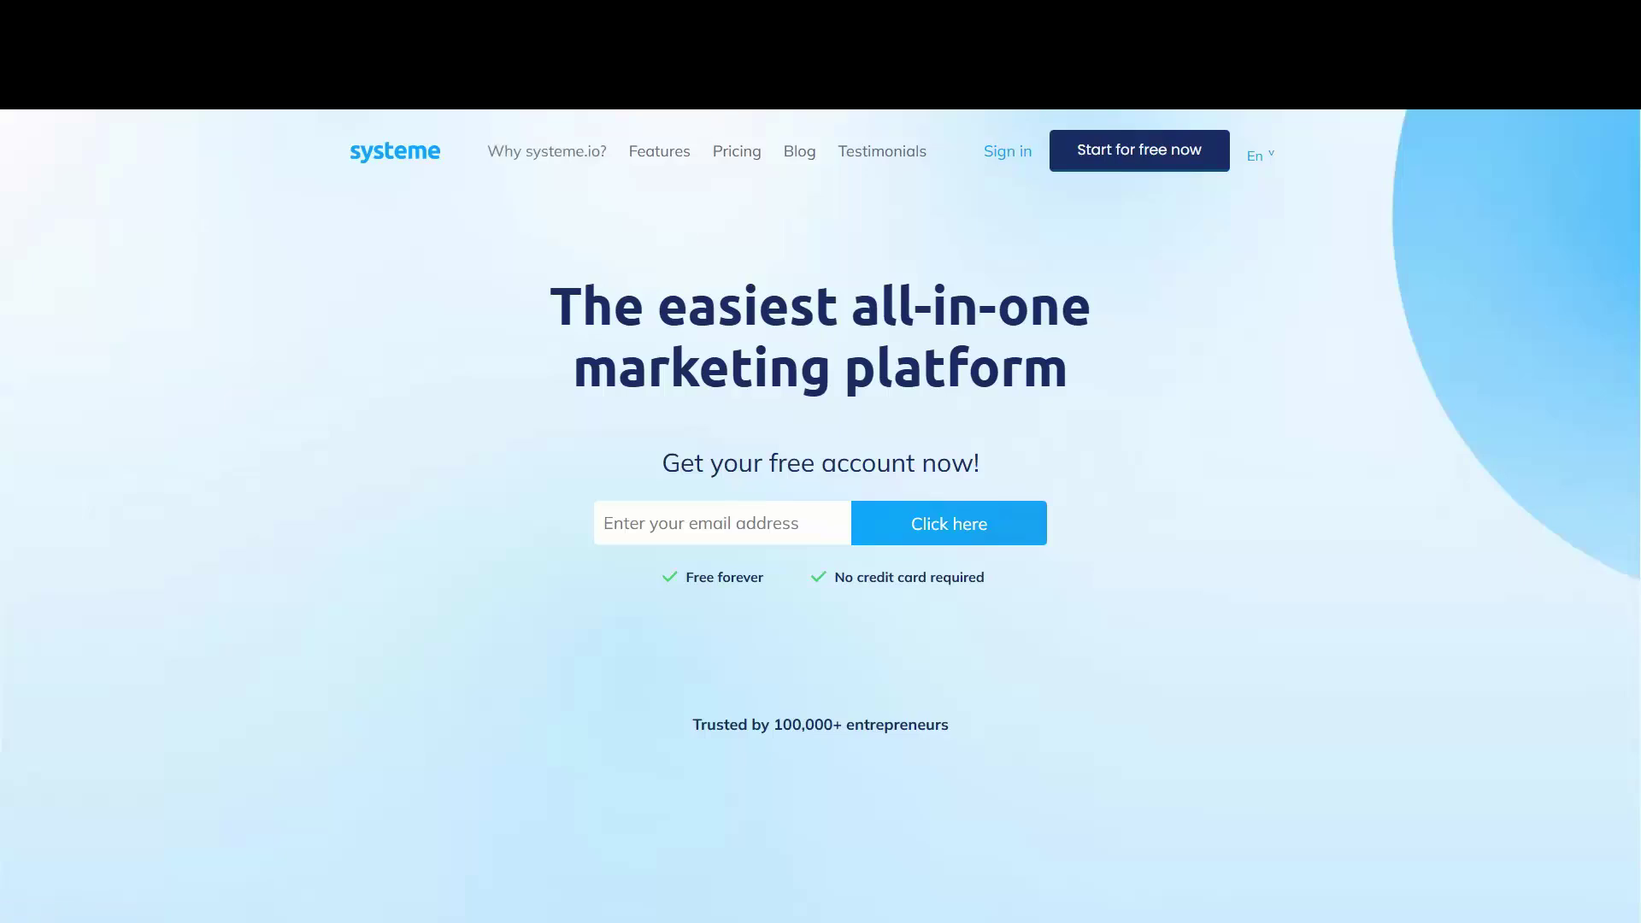
Step: Open the pricing page and examine the plan comparison table down to the link-in-bio and e-commerce features
click(737, 152)
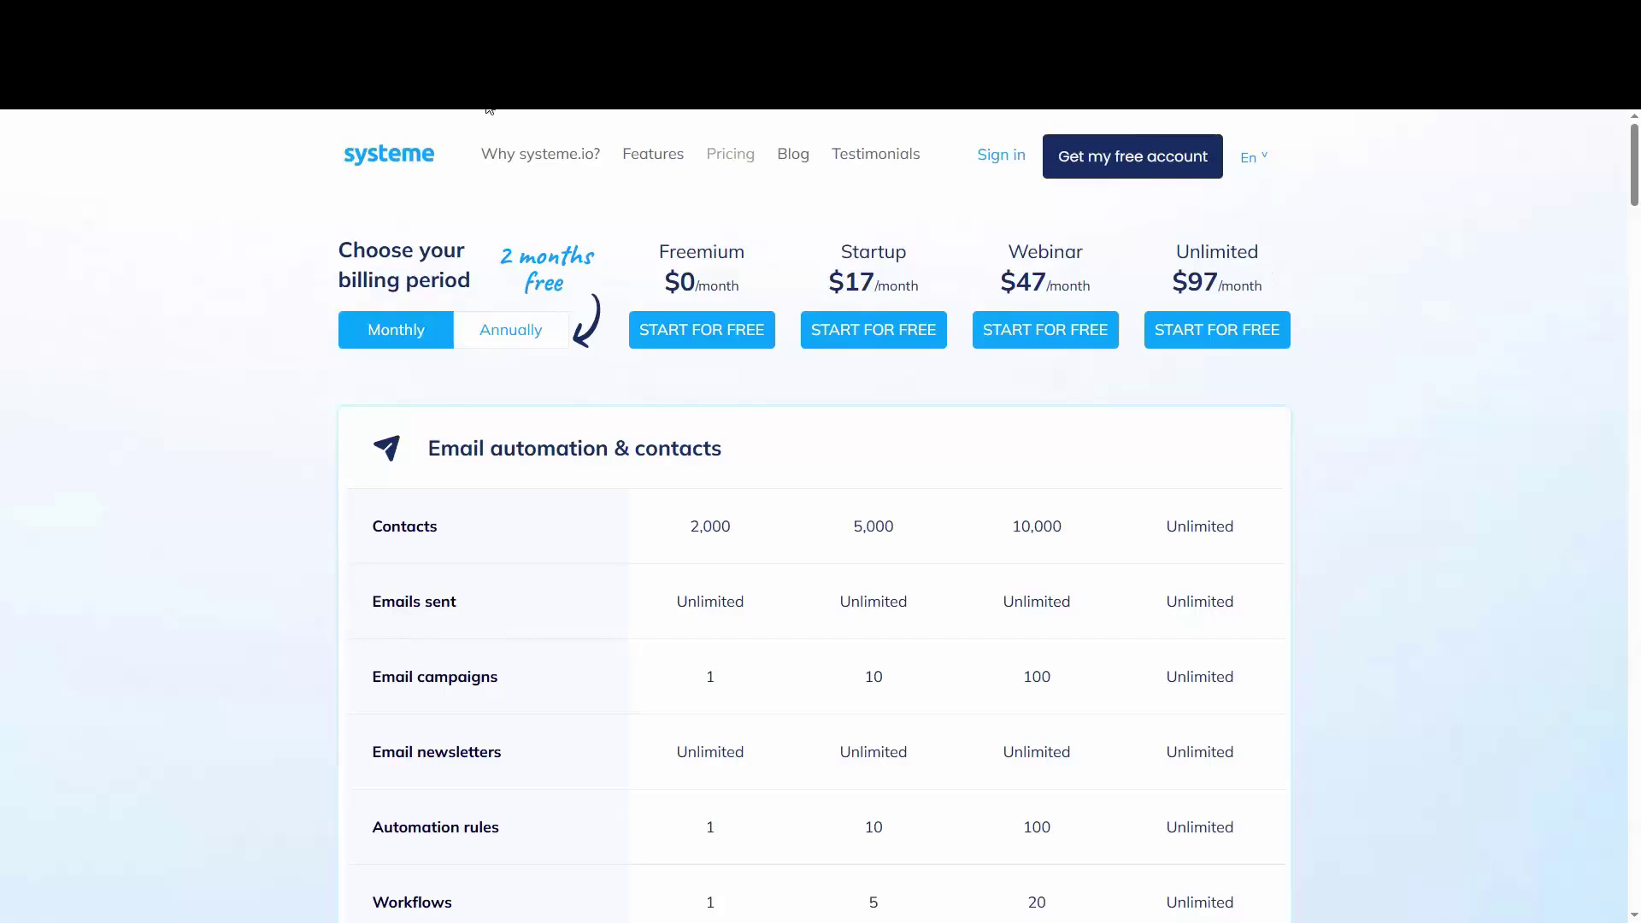
scroll(594, 582, down, 6)
scroll(594, 582, down, 3)
scroll(570, 434, down, 4)
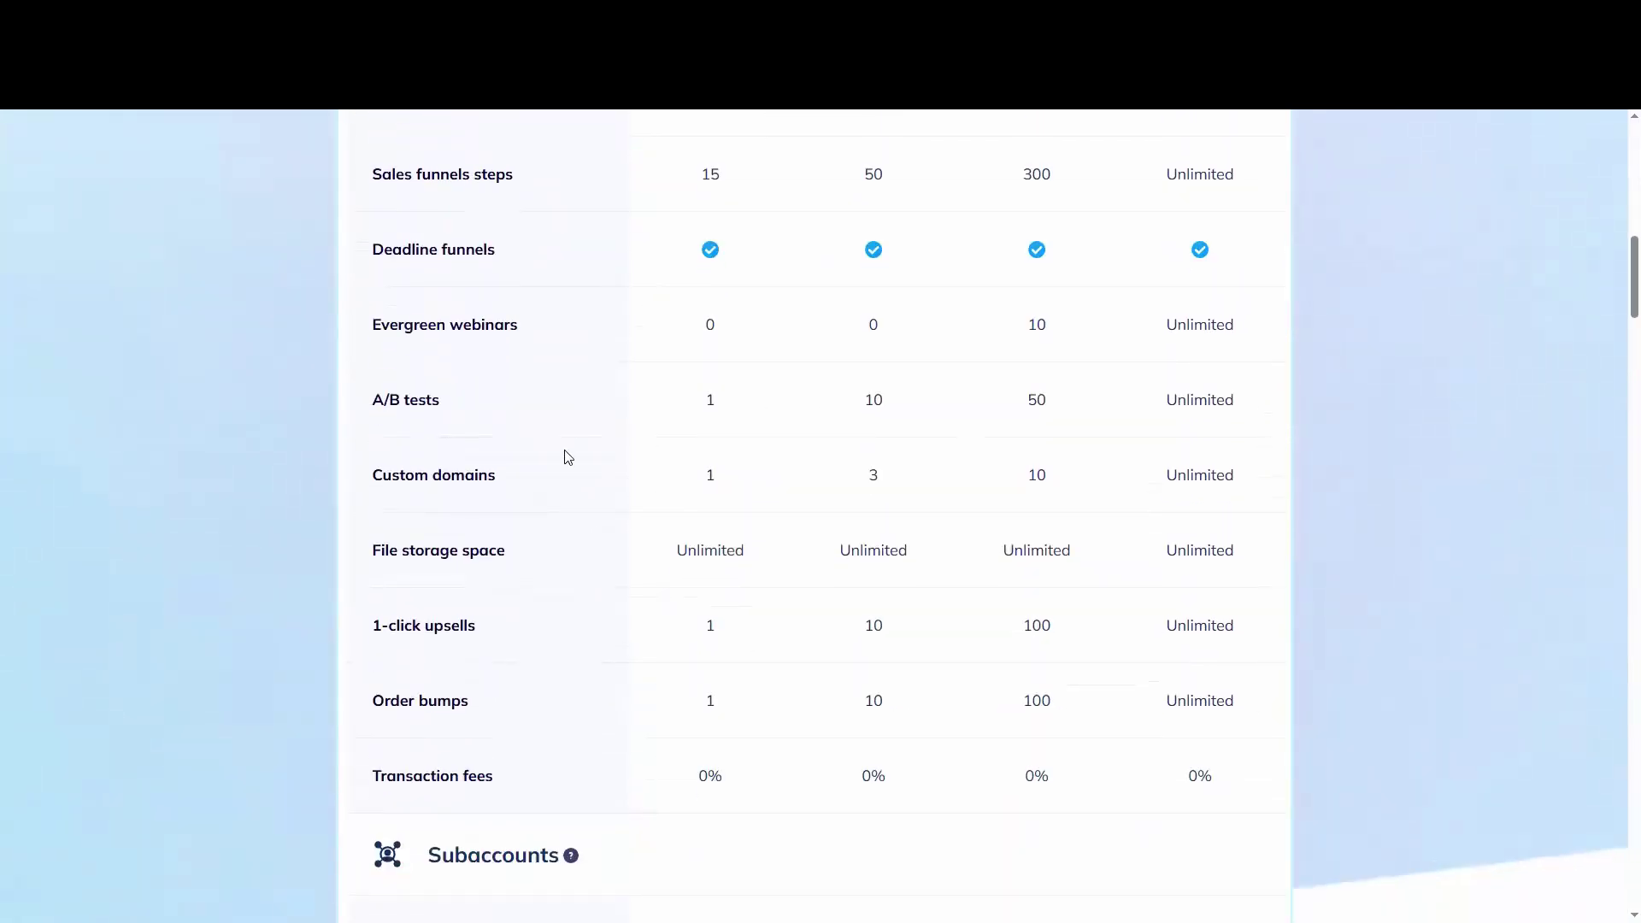
scroll(566, 455, down, 8)
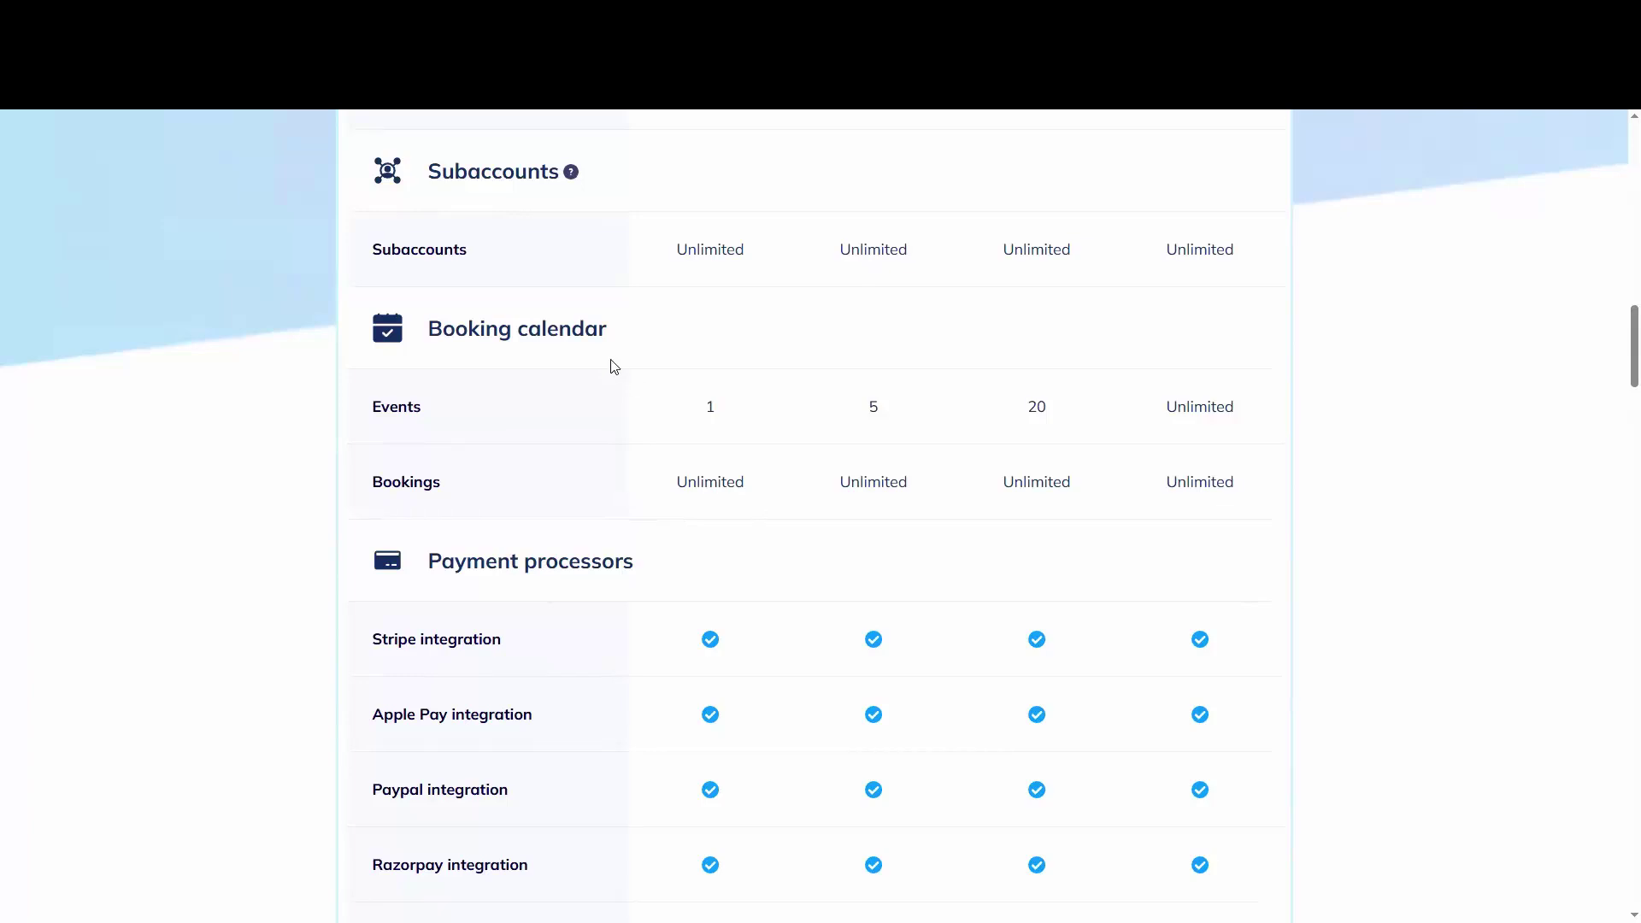
scroll(666, 507, down, 8)
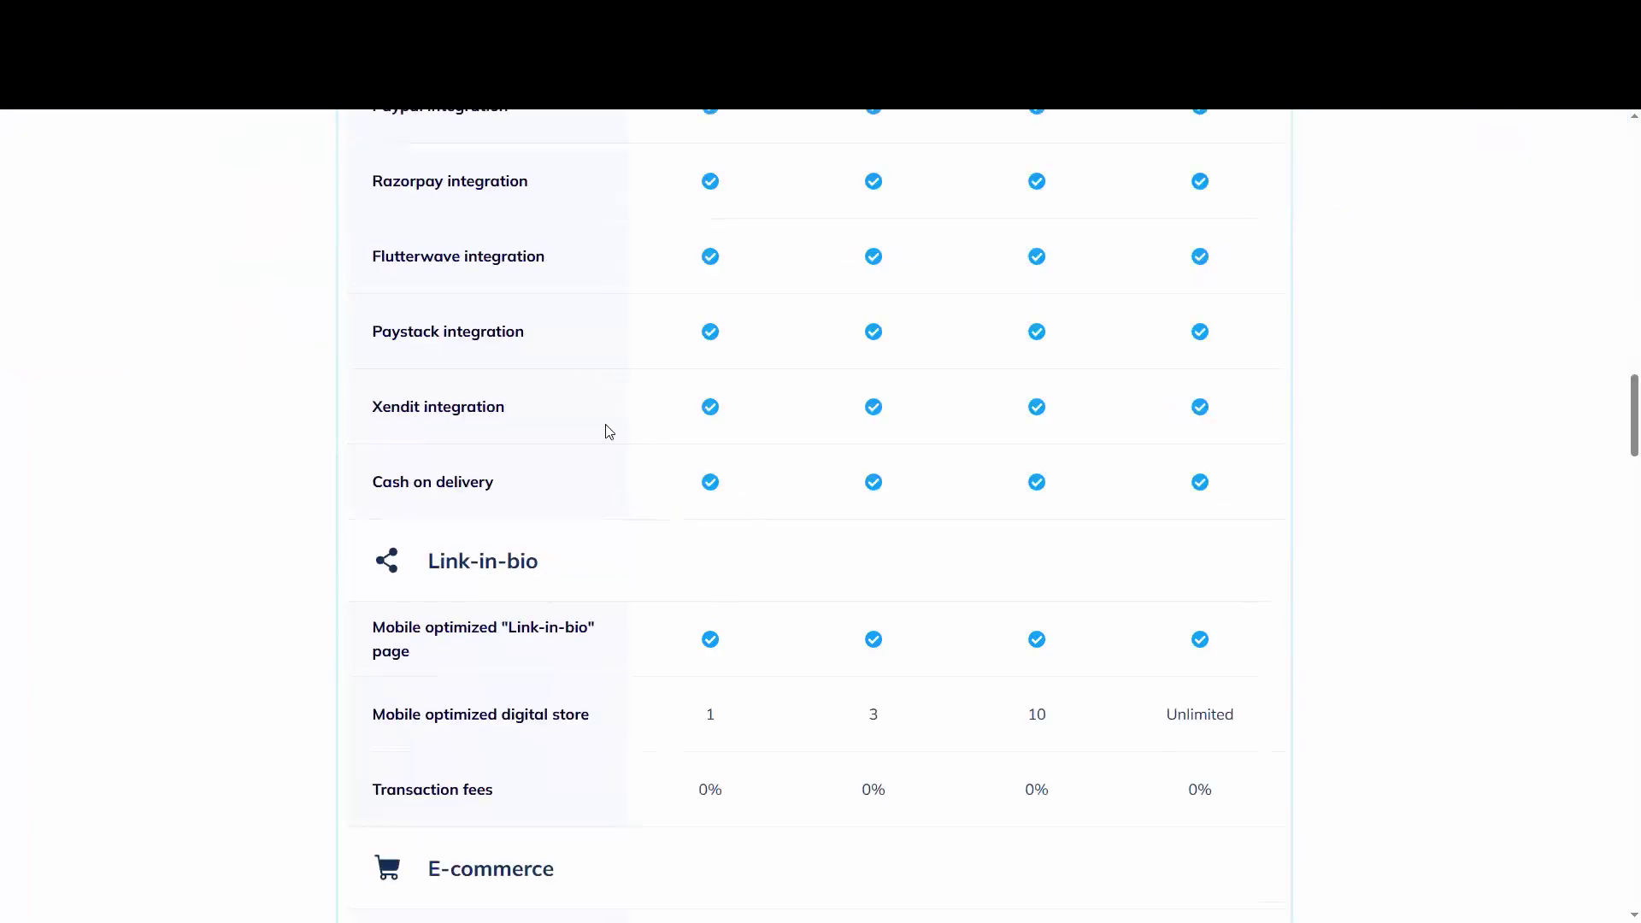
scroll(609, 432, down, 3)
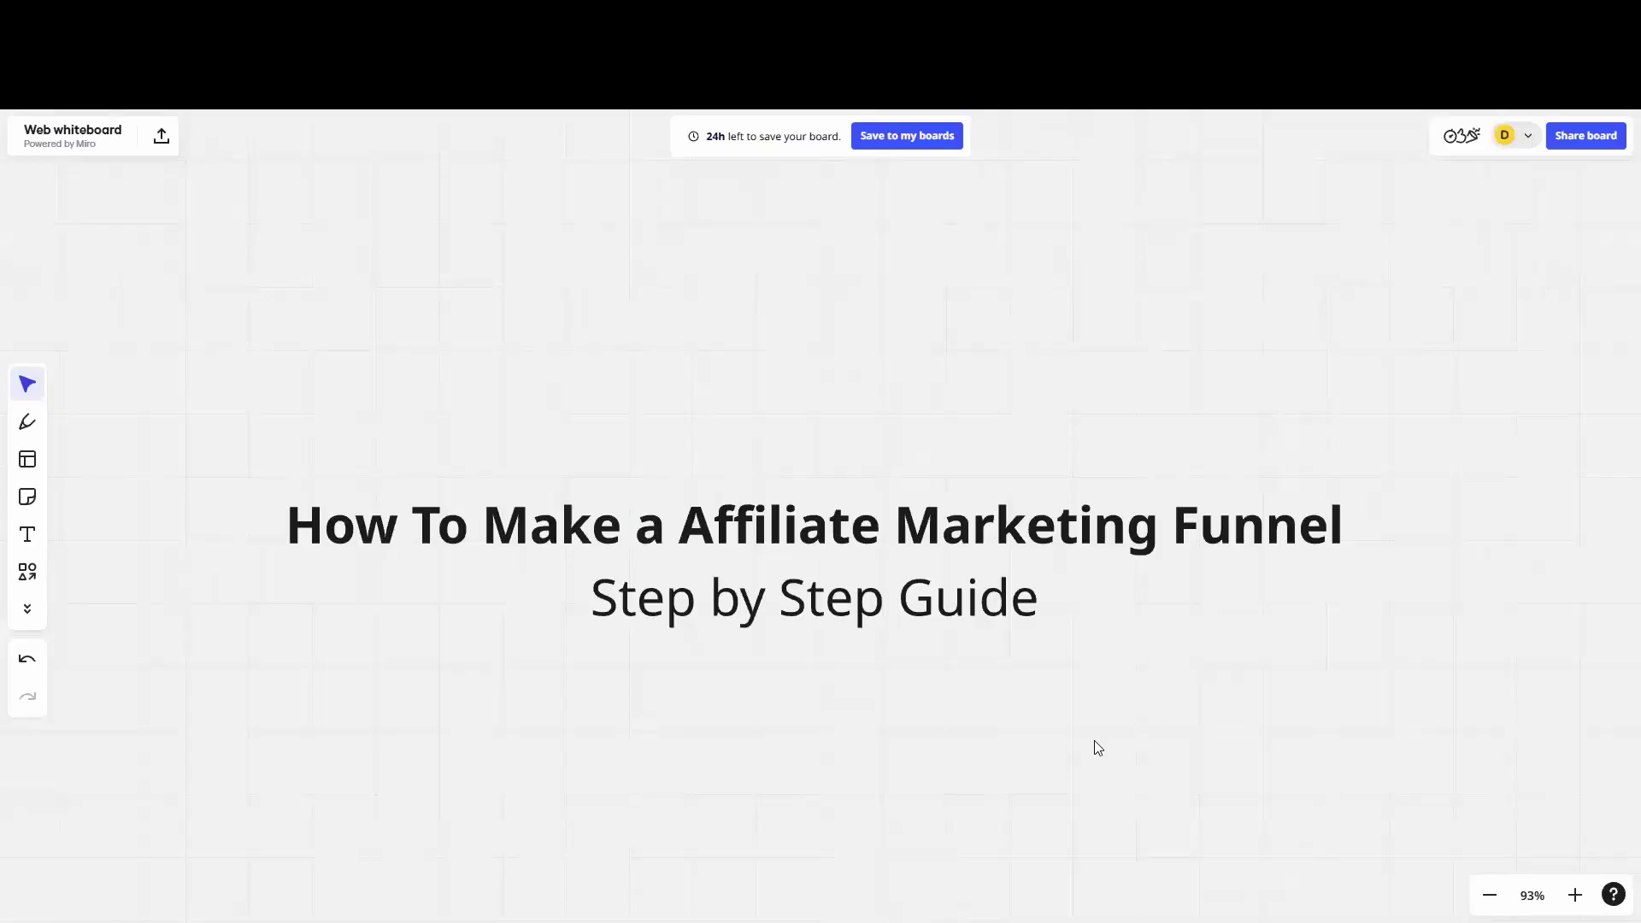
Step: On the Miro whiteboard, sketch stacked traffic-source letters in thin black below the title, with an angle bracket pointing right of them
key(h)
drag(912, 780, 915, 382)
scroll(966, 598, down, 5)
key(v)
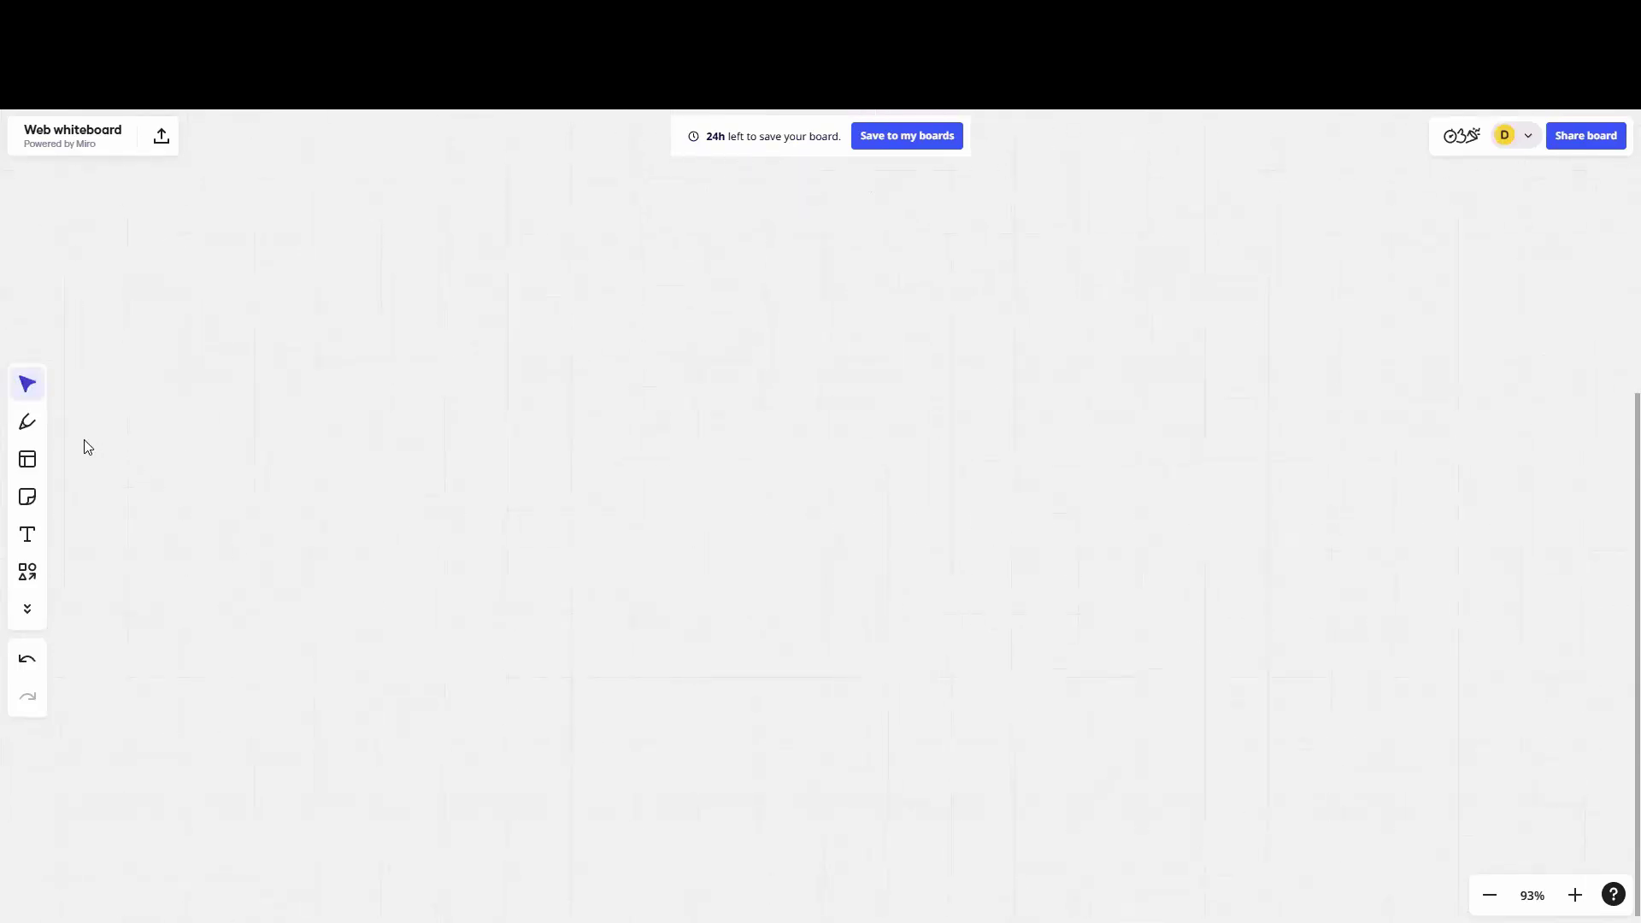
click(27, 421)
click(77, 603)
mouse_move(435, 324)
mouse_down()
mouse_move(435, 415)
mouse_move(469, 315)
mouse_up()
mouse_move(425, 440)
mouse_down()
mouse_move(450, 430)
mouse_move(420, 508)
mouse_move(455, 508)
mouse_up()
drag(446, 478, 486, 465)
drag(429, 561, 461, 720)
mouse_move(562, 395)
mouse_down()
mouse_move(612, 630)
mouse_move(601, 645)
mouse_up()
Step: Draw a thick red box containing a dollar sign to the right of the bracket
click(76, 639)
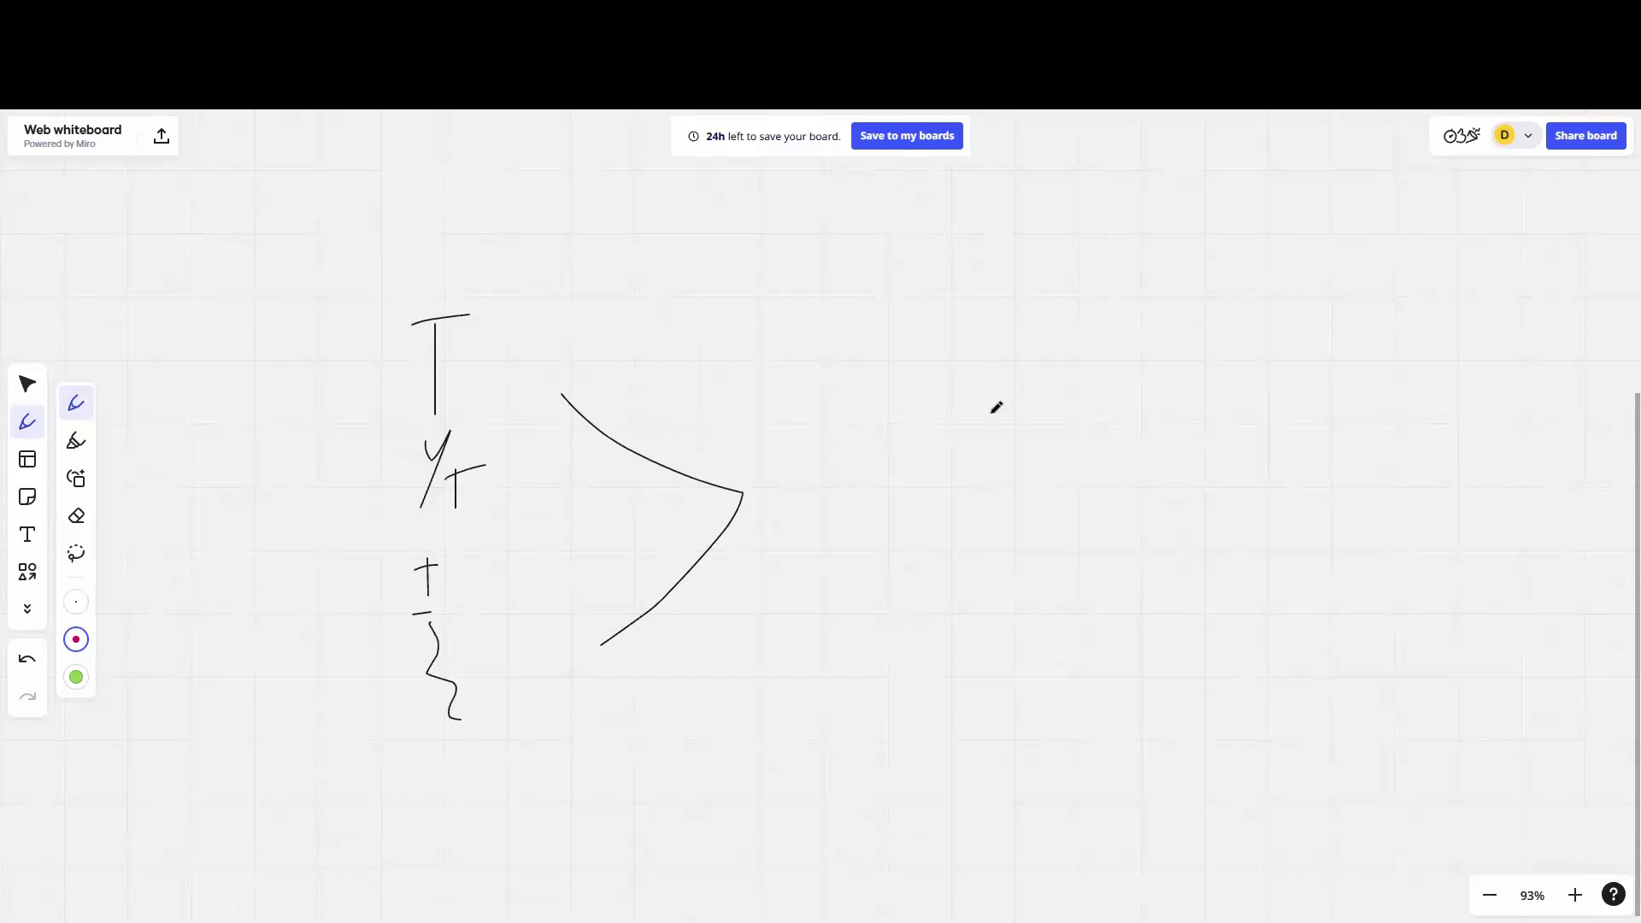
mouse_move(856, 350)
mouse_down()
mouse_move(876, 623)
mouse_move(1106, 285)
mouse_move(860, 309)
mouse_move(851, 353)
mouse_up()
mouse_move(1000, 389)
mouse_down()
mouse_move(1030, 461)
mouse_move(913, 428)
mouse_up()
drag(955, 349, 948, 493)
drag(975, 351, 975, 444)
drag(986, 502, 983, 511)
click(28, 384)
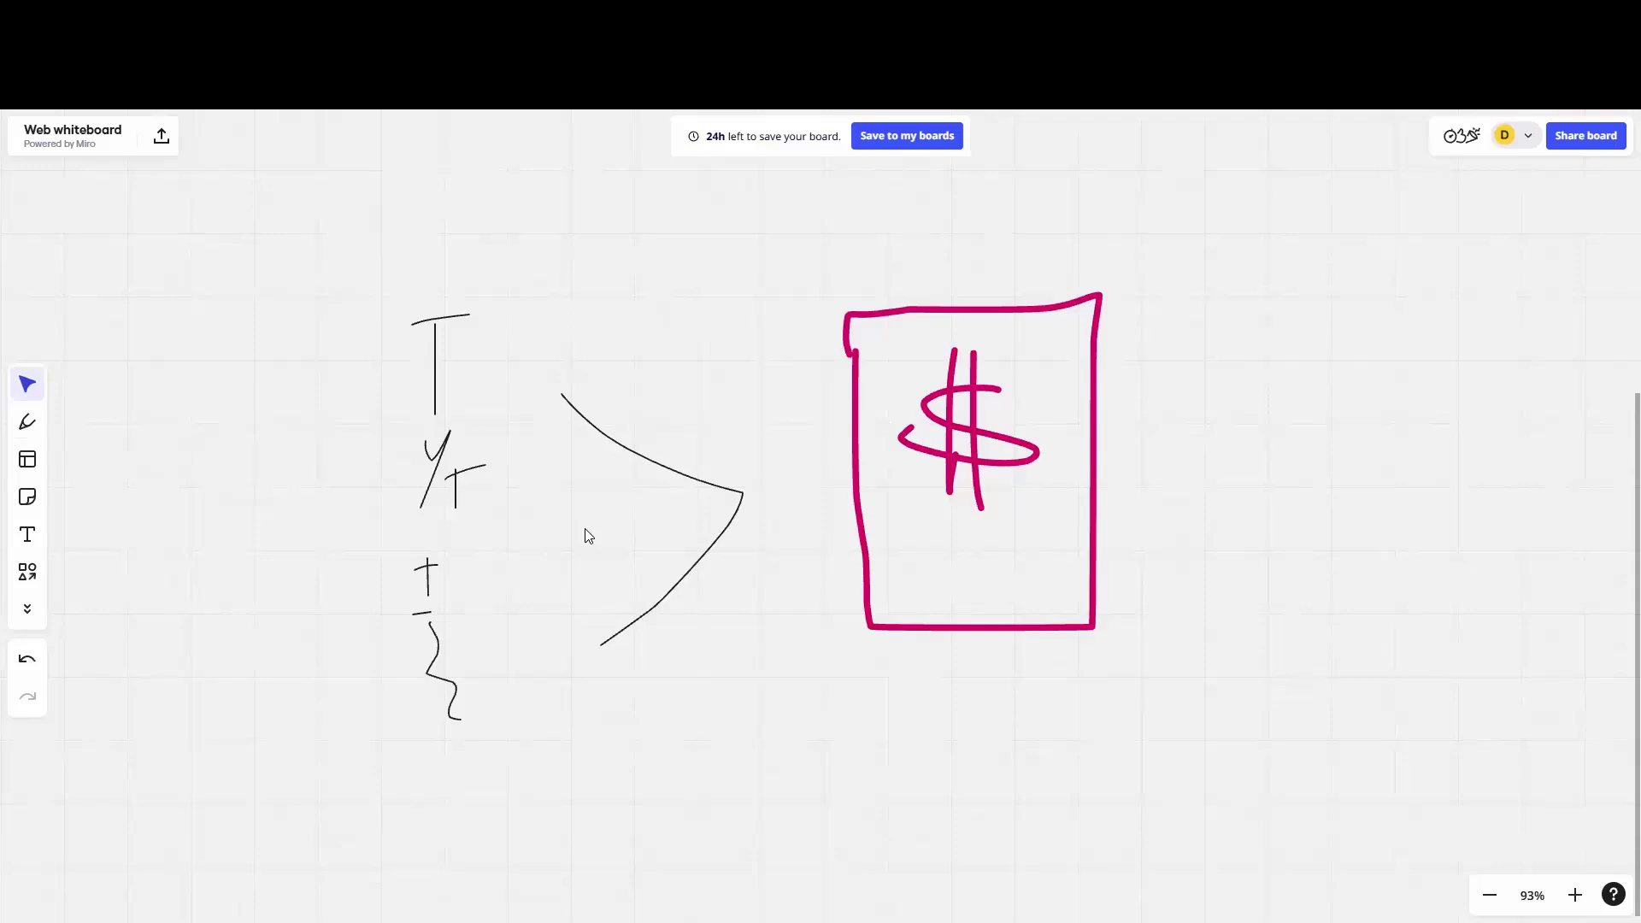
Step: In the empty area below the first sketch, write a black column of traffic-source letters T, t, FB and L
key(space)
drag(718, 744, 841, 552)
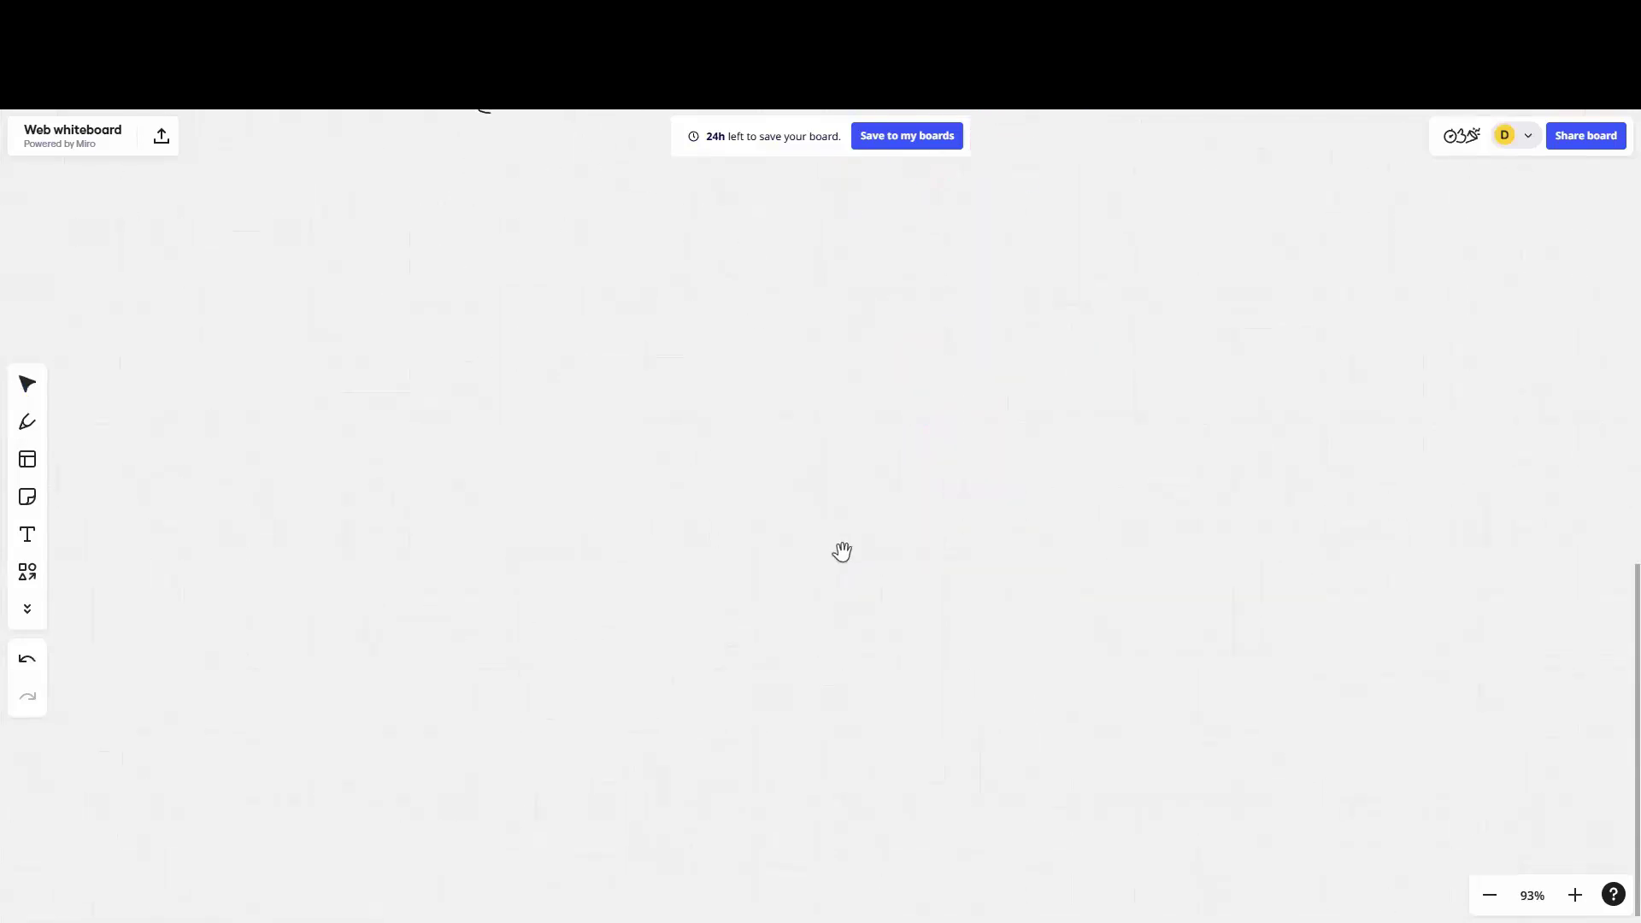
click(27, 539)
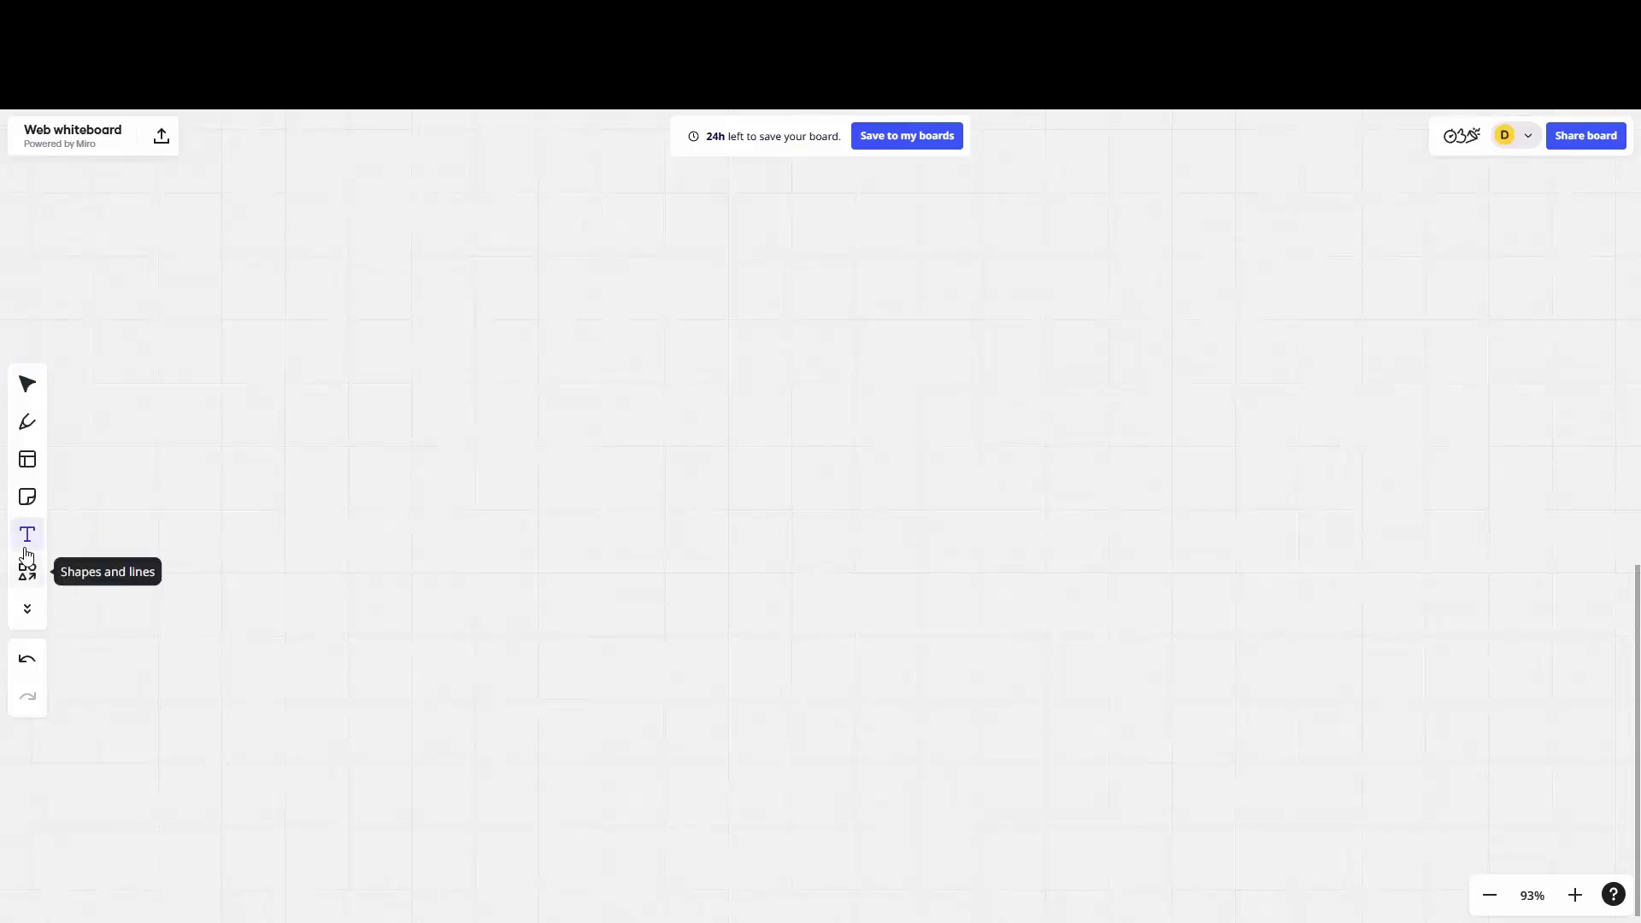
click(27, 423)
click(76, 602)
mouse_move(488, 302)
mouse_down()
mouse_move(477, 376)
mouse_move(502, 299)
mouse_up()
mouse_move(462, 419)
mouse_down()
mouse_move(462, 464)
mouse_move(496, 425)
mouse_up()
drag(423, 492, 484, 485)
drag(468, 503, 467, 566)
mouse_move(463, 519)
mouse_down()
mouse_move(493, 516)
mouse_move(506, 560)
mouse_move(468, 578)
mouse_move(502, 699)
mouse_move(539, 689)
mouse_up()
Step: Draw a right-pointing bracket beside the letters, followed by a page box with two short text lines inside
drag(591, 462, 658, 470)
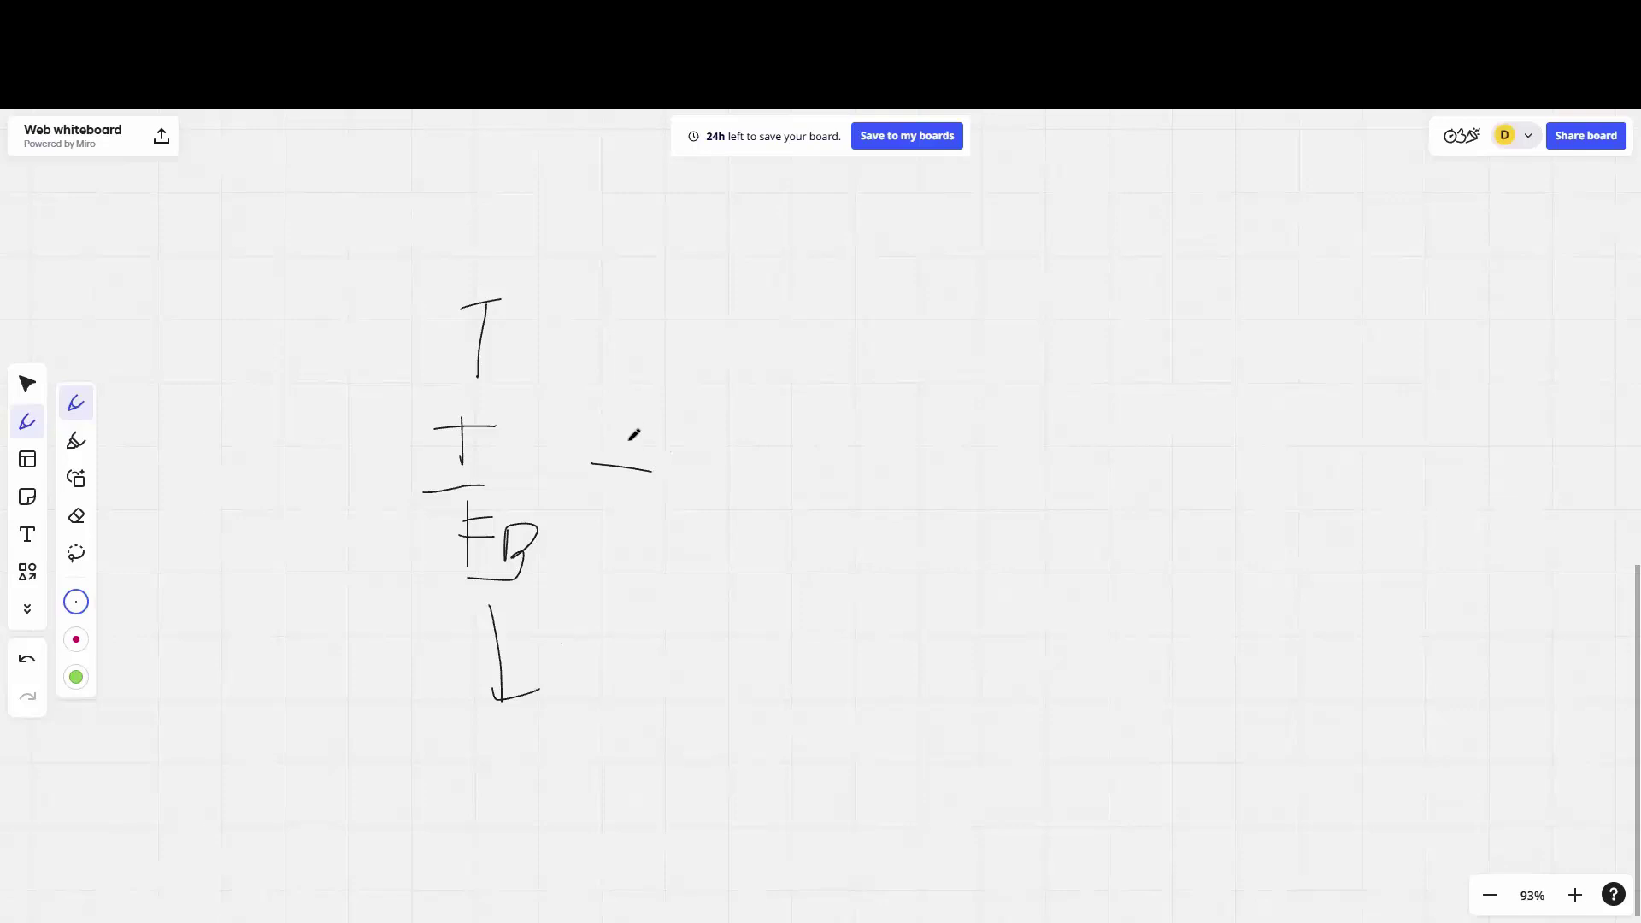
key(ctrl+z)
mouse_move(574, 369)
mouse_down()
mouse_move(781, 482)
mouse_move(660, 578)
mouse_up()
mouse_move(845, 409)
mouse_down()
mouse_move(845, 508)
mouse_move(1017, 559)
mouse_move(901, 384)
mouse_move(853, 387)
mouse_move(846, 416)
mouse_move(928, 453)
mouse_move(919, 496)
mouse_up()
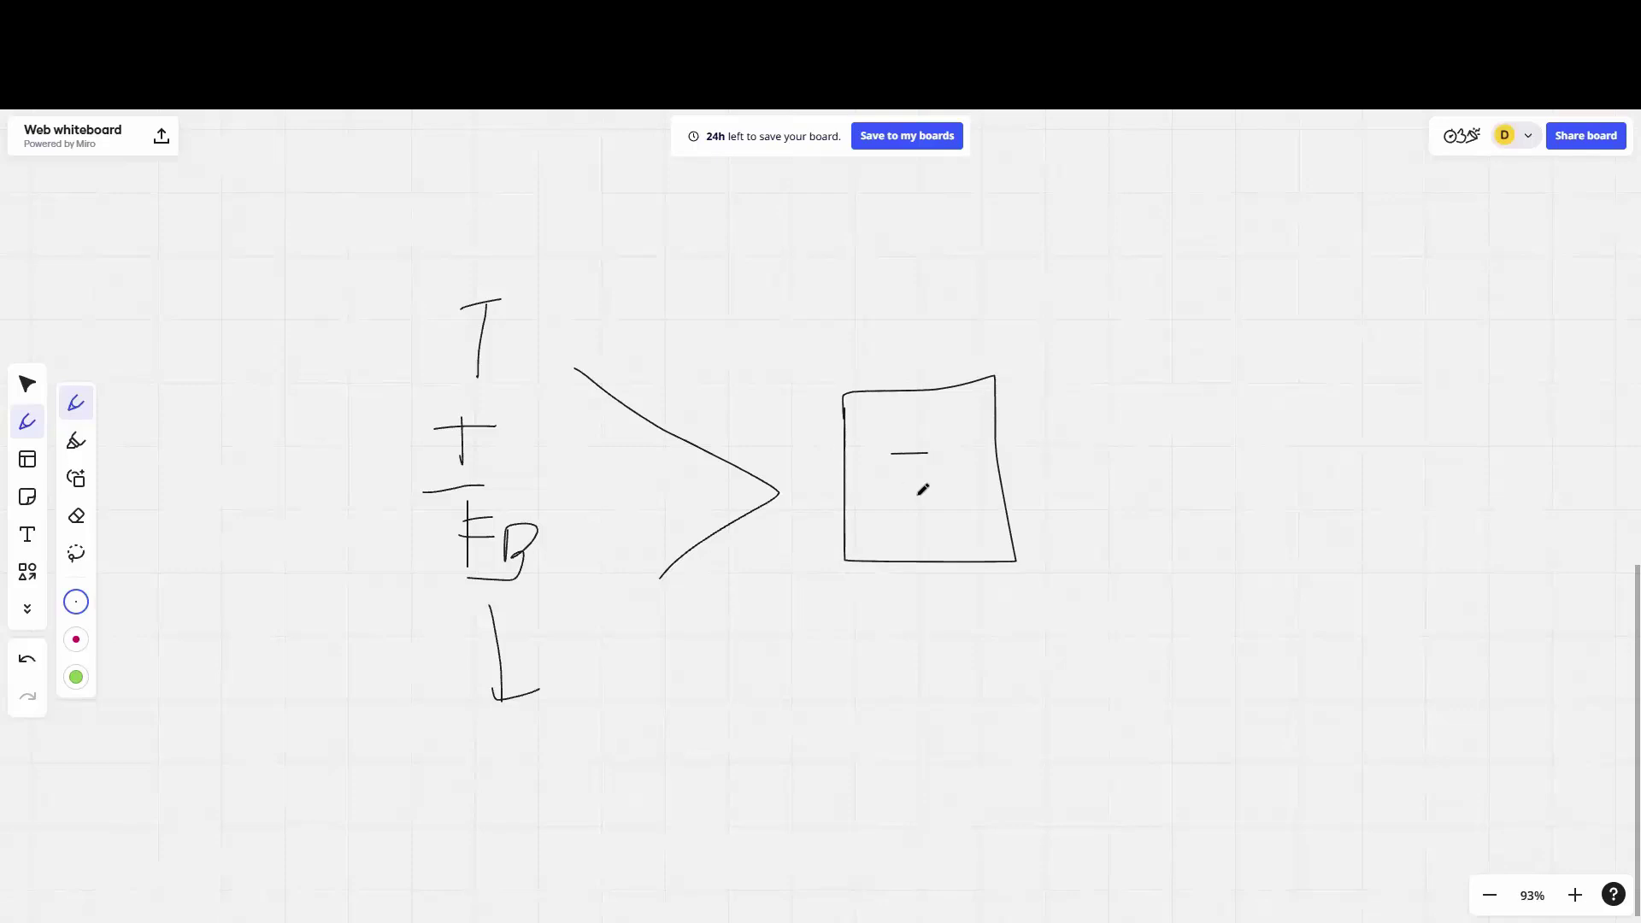
Step: Draw an arrow from the first page box to a second one containing text lines and a small button
mouse_move(1018, 461)
mouse_down()
mouse_move(1062, 451)
mouse_move(1063, 466)
mouse_up()
mouse_move(1146, 370)
mouse_down()
mouse_move(1148, 550)
mouse_move(1326, 413)
mouse_move(1203, 351)
mouse_move(1129, 357)
mouse_up()
mouse_move(1193, 411)
mouse_down()
mouse_move(1224, 411)
mouse_move(1232, 441)
mouse_up()
mouse_move(1211, 454)
mouse_down()
mouse_move(1246, 453)
mouse_move(1257, 513)
mouse_move(1236, 484)
mouse_move(1214, 491)
mouse_move(1267, 501)
mouse_up()
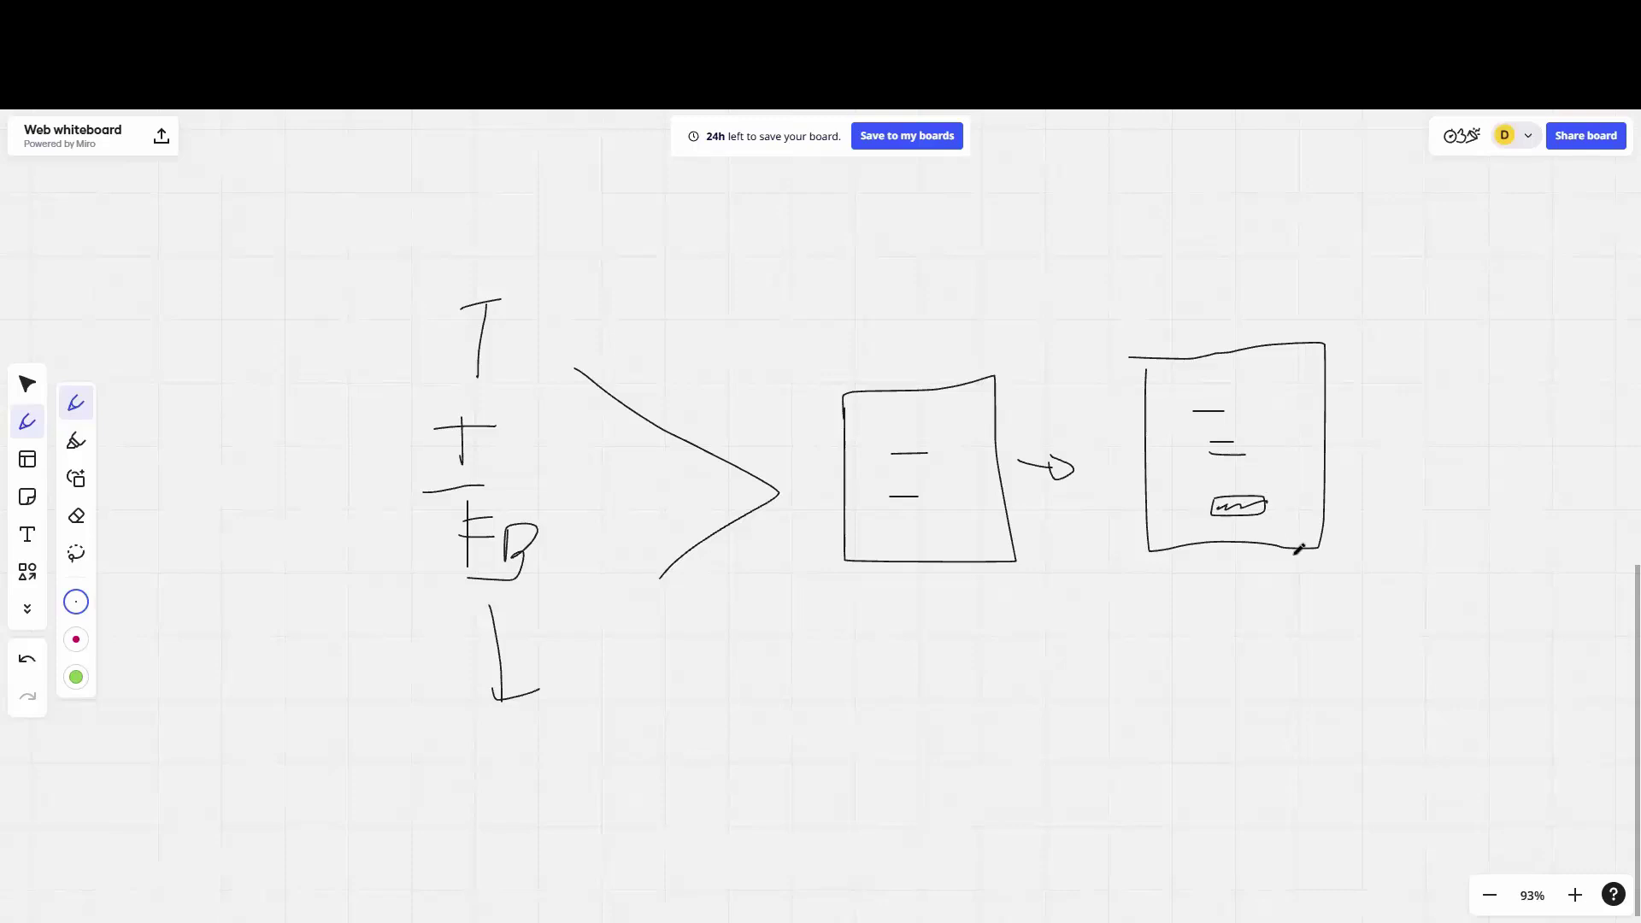
Step: Draw a thick red arrow from the second page box to a red box with a dollar sign inside
click(76, 639)
drag(1358, 453, 1400, 460)
mouse_move(1451, 361)
mouse_down()
mouse_move(1451, 532)
mouse_move(1579, 340)
mouse_move(1455, 357)
mouse_up()
drag(1527, 410, 1486, 459)
drag(1501, 385, 1527, 472)
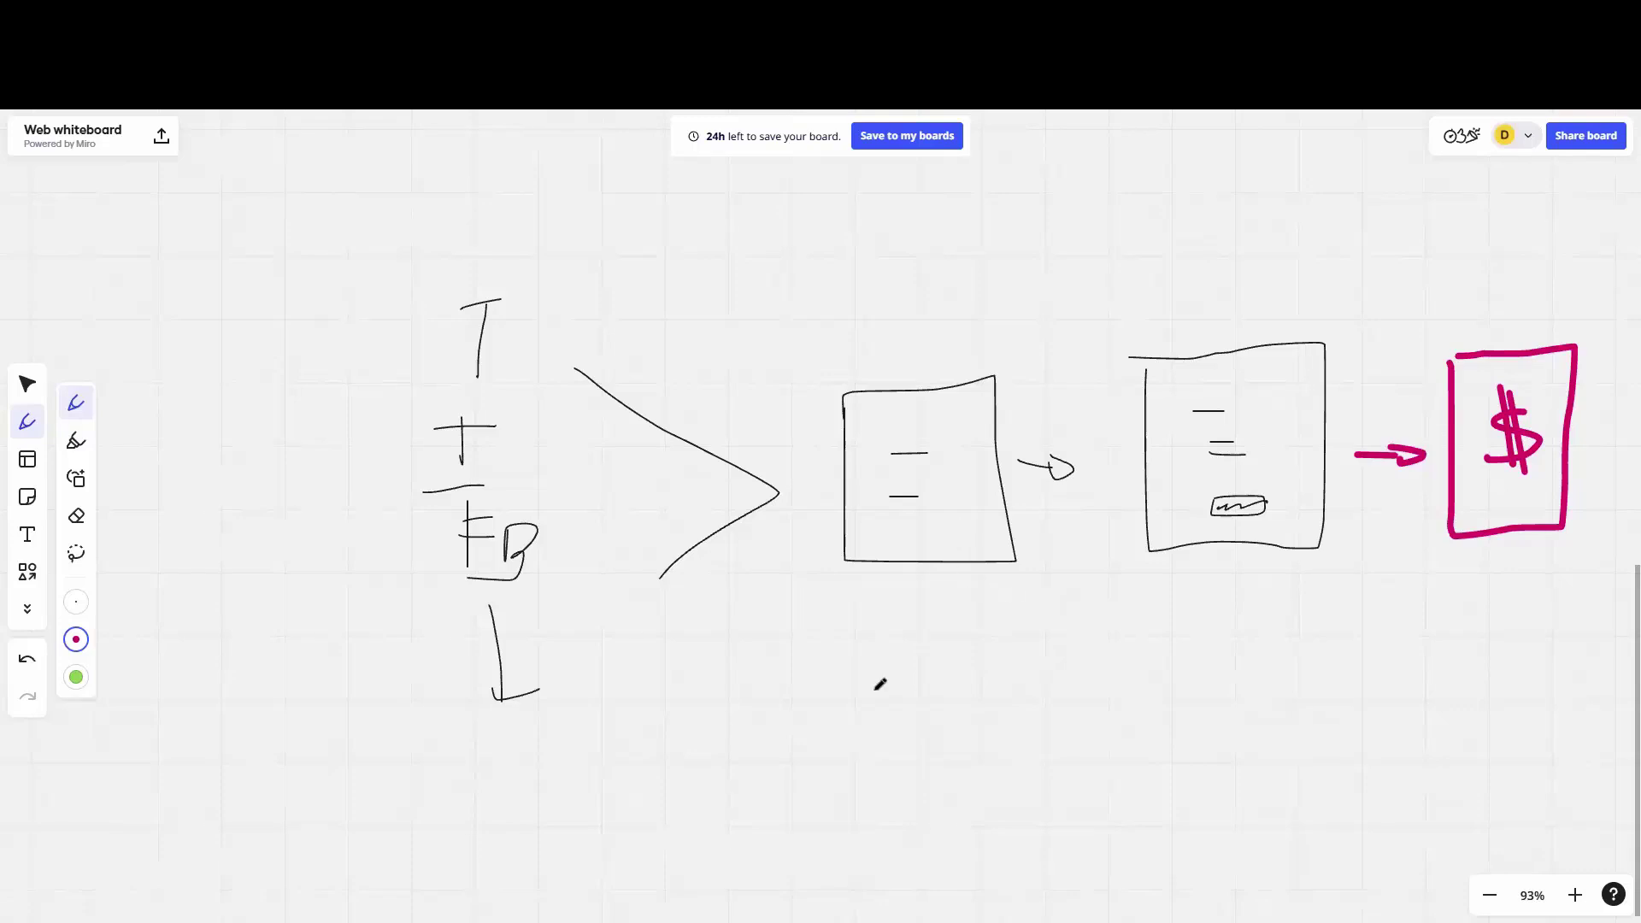
Step: Below the pages, draw two red envelopes with a long arrow to the dollar box, plus two thin black envelopes beside them
mouse_move(775, 670)
mouse_down()
mouse_move(777, 715)
mouse_move(874, 699)
mouse_move(780, 672)
mouse_move(819, 718)
mouse_move(846, 680)
mouse_move(911, 708)
mouse_move(1007, 653)
mouse_move(920, 665)
mouse_move(964, 689)
mouse_move(1009, 666)
mouse_up()
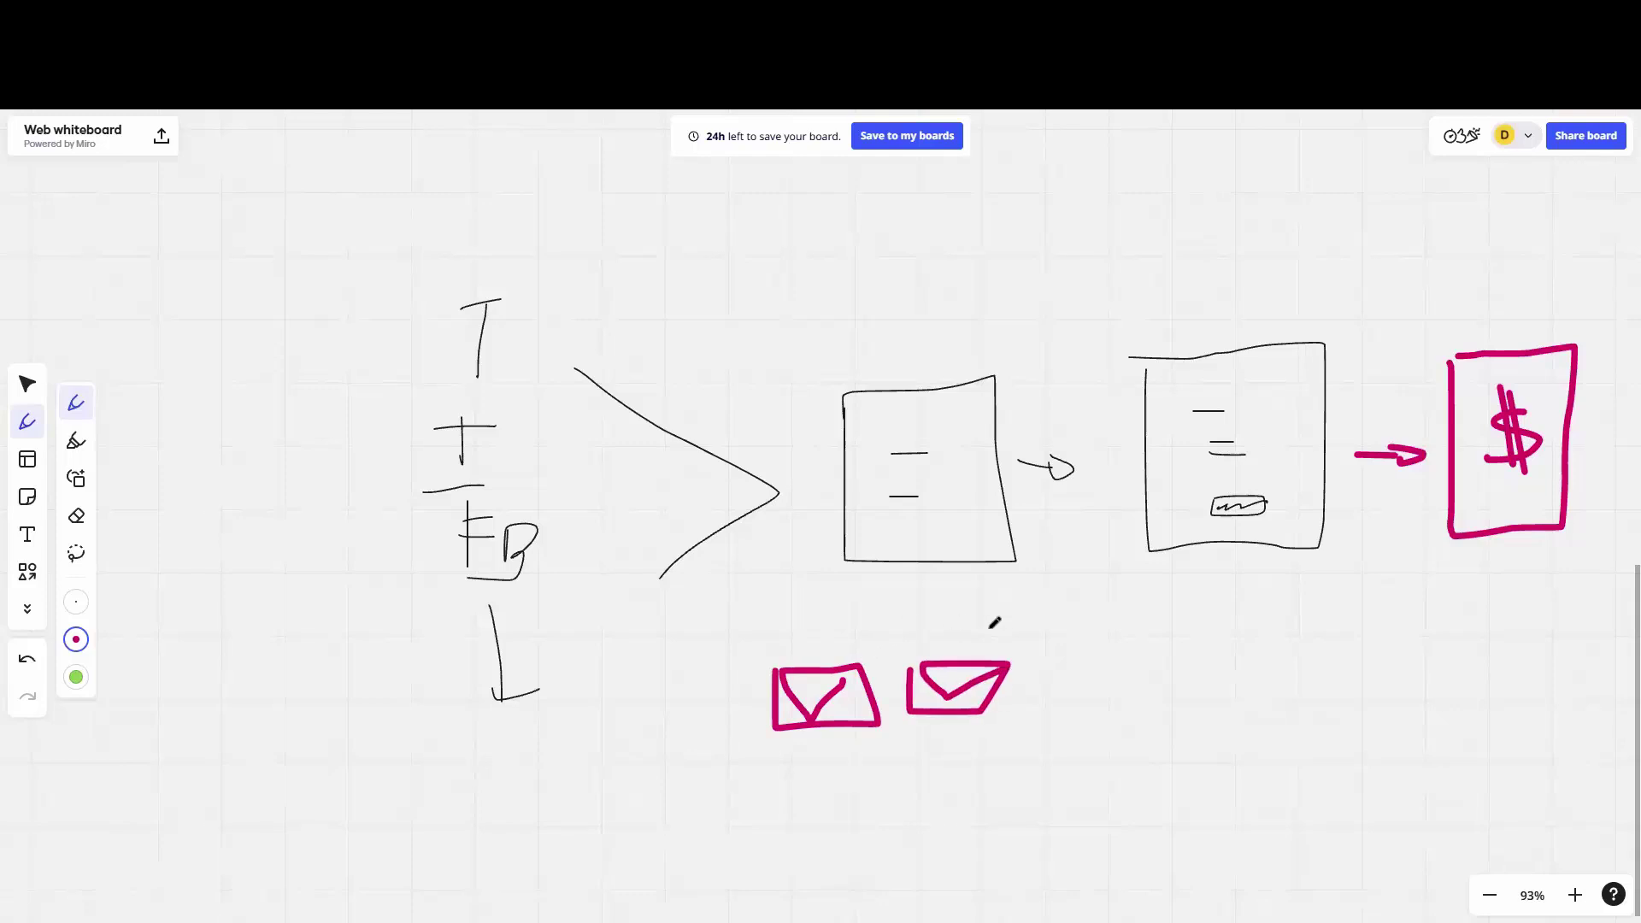
drag(874, 652, 1389, 547)
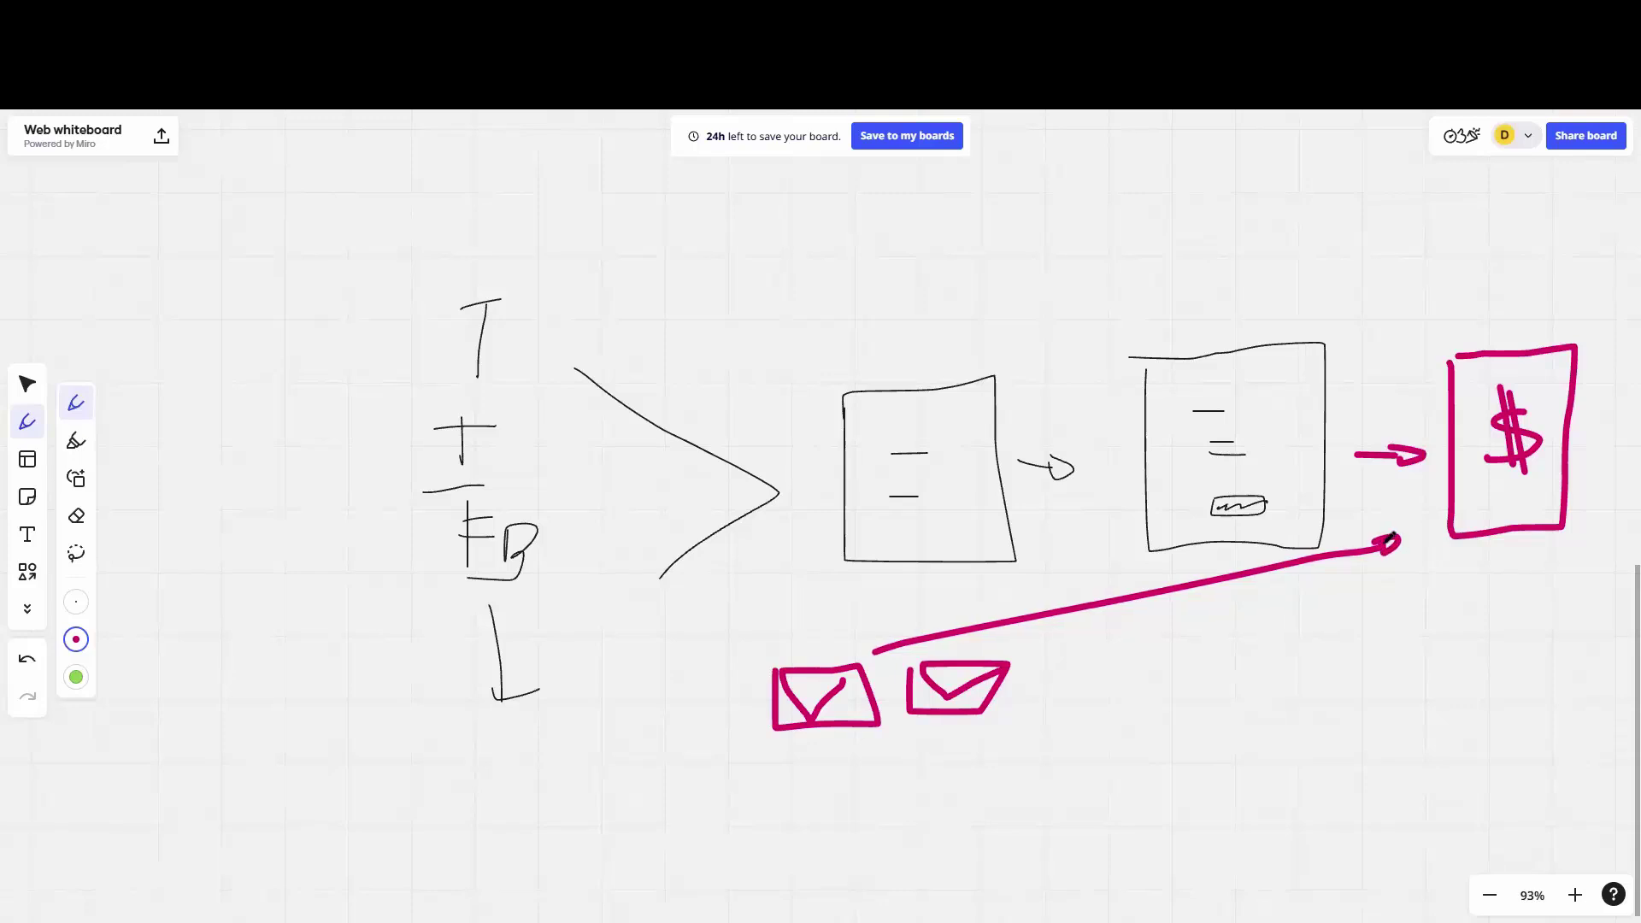
click(76, 602)
mouse_move(1063, 656)
mouse_down()
mouse_move(1068, 703)
mouse_move(1161, 684)
mouse_move(1107, 652)
mouse_up()
mouse_move(1058, 651)
mouse_down()
mouse_move(1111, 680)
mouse_move(1148, 650)
mouse_move(1200, 692)
mouse_move(1266, 681)
mouse_move(1280, 631)
mouse_move(1209, 634)
mouse_move(1255, 659)
mouse_move(1276, 638)
mouse_up()
click(27, 385)
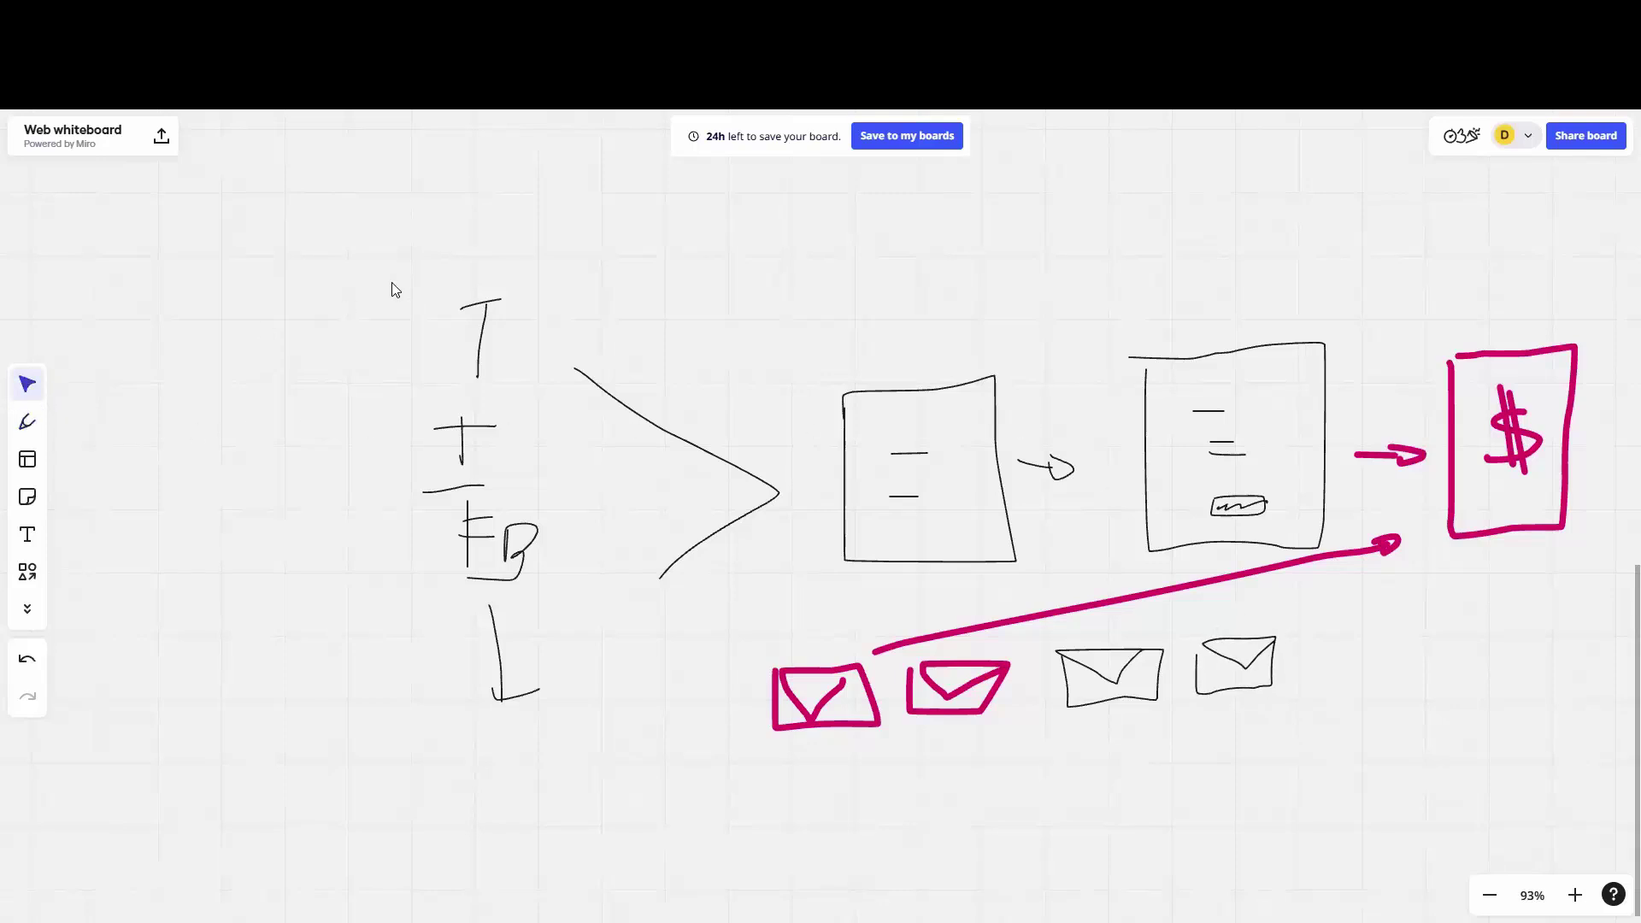
scroll(684, 278, up, 7)
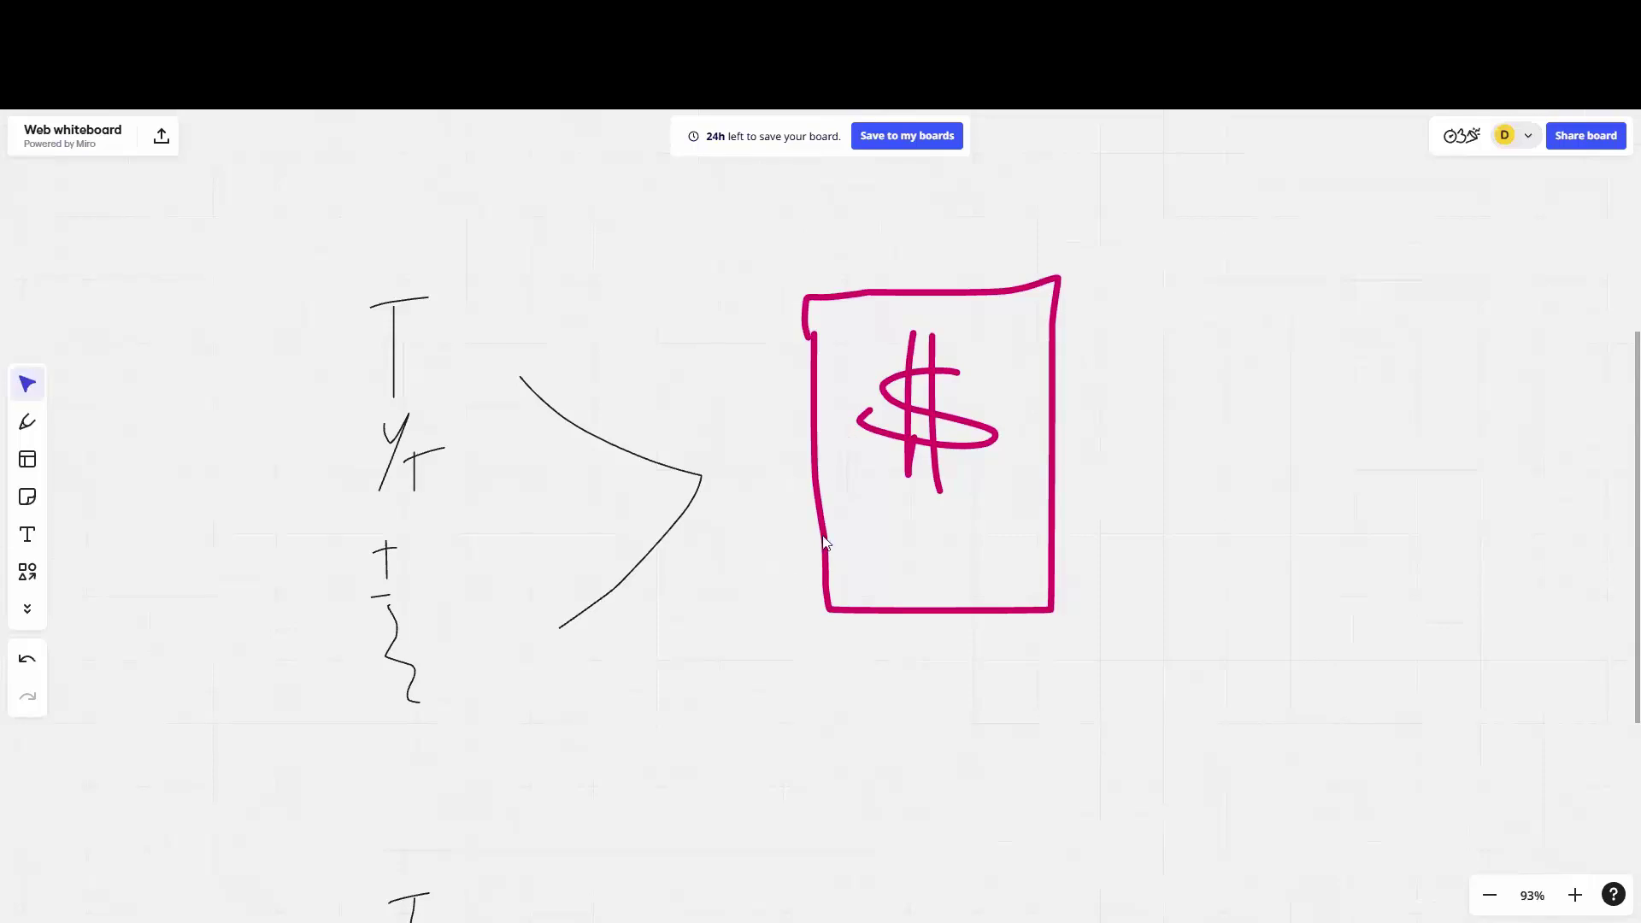
mouse_move(1094, 684)
mouse_down()
mouse_move(1117, 666)
mouse_move(1076, 423)
mouse_up()
mouse_move(1139, 612)
mouse_down()
mouse_move(1077, 337)
mouse_move(1040, 289)
mouse_up()
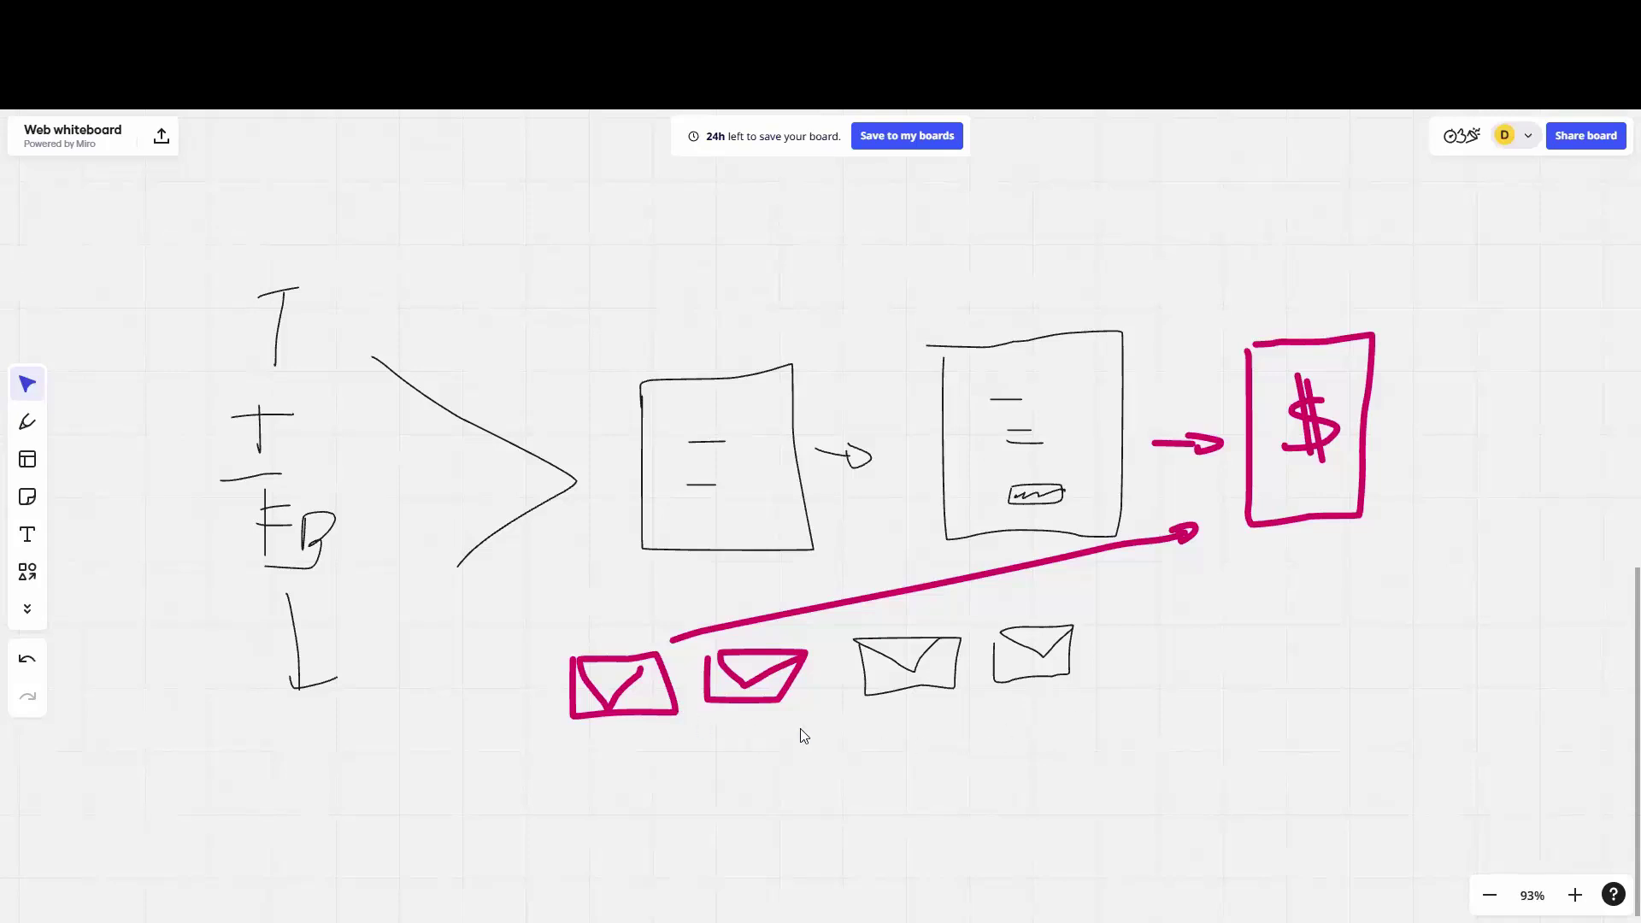
Step: Draw a rising five-step staircase in thin black in the empty area to the right of the funnel sketch
drag(512, 685, 489, 686)
scroll(488, 686, right, 10)
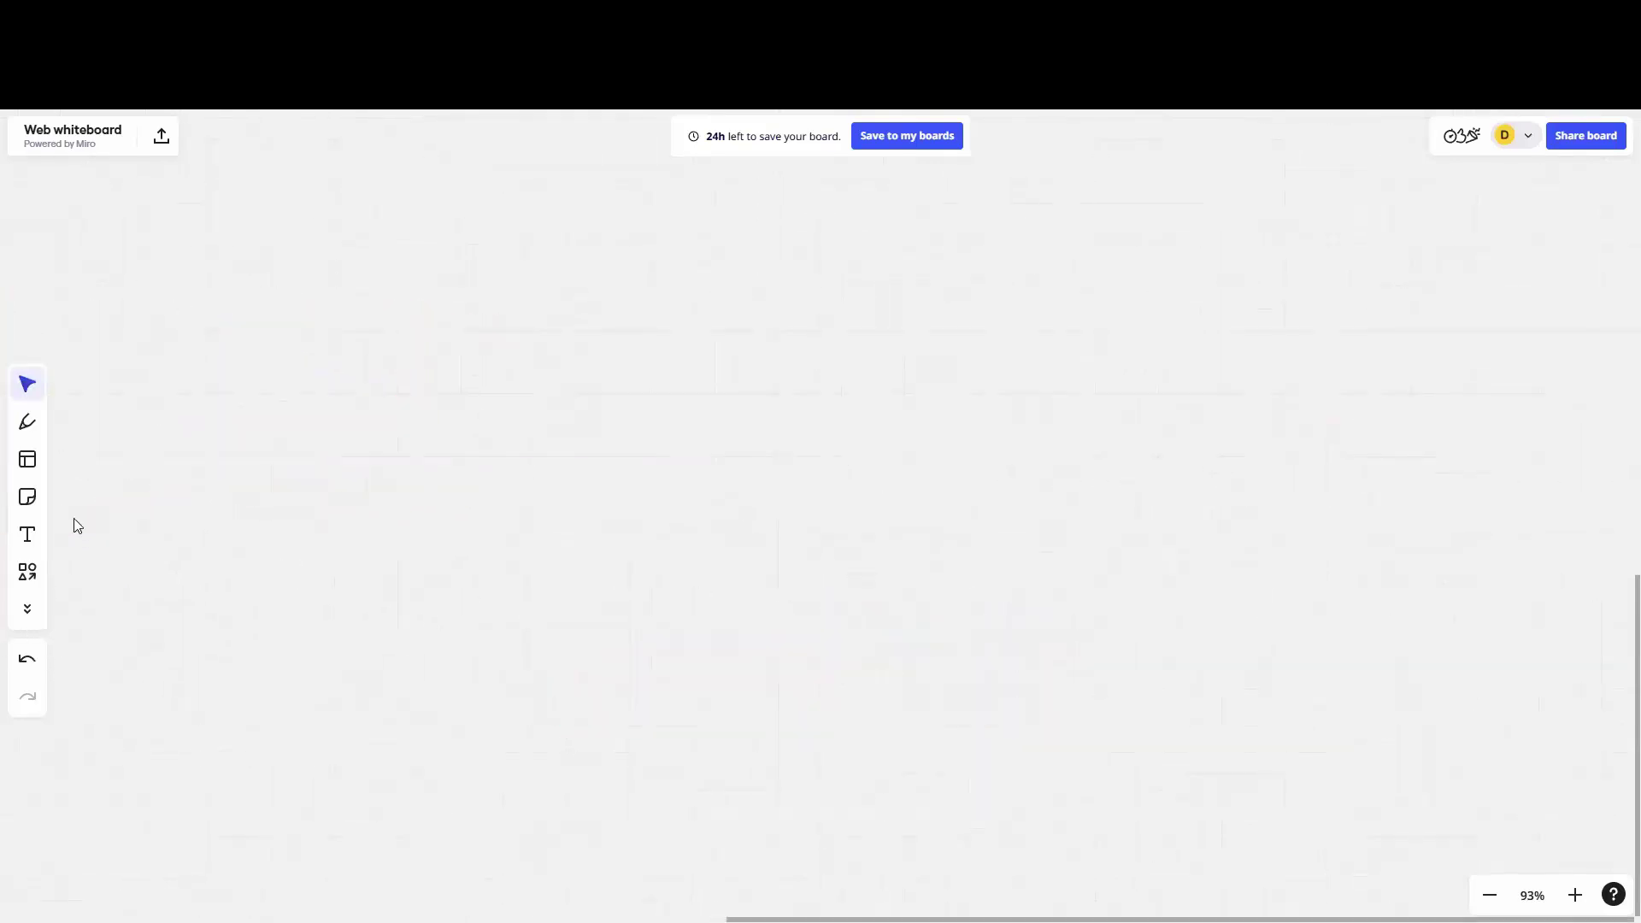
click(40, 434)
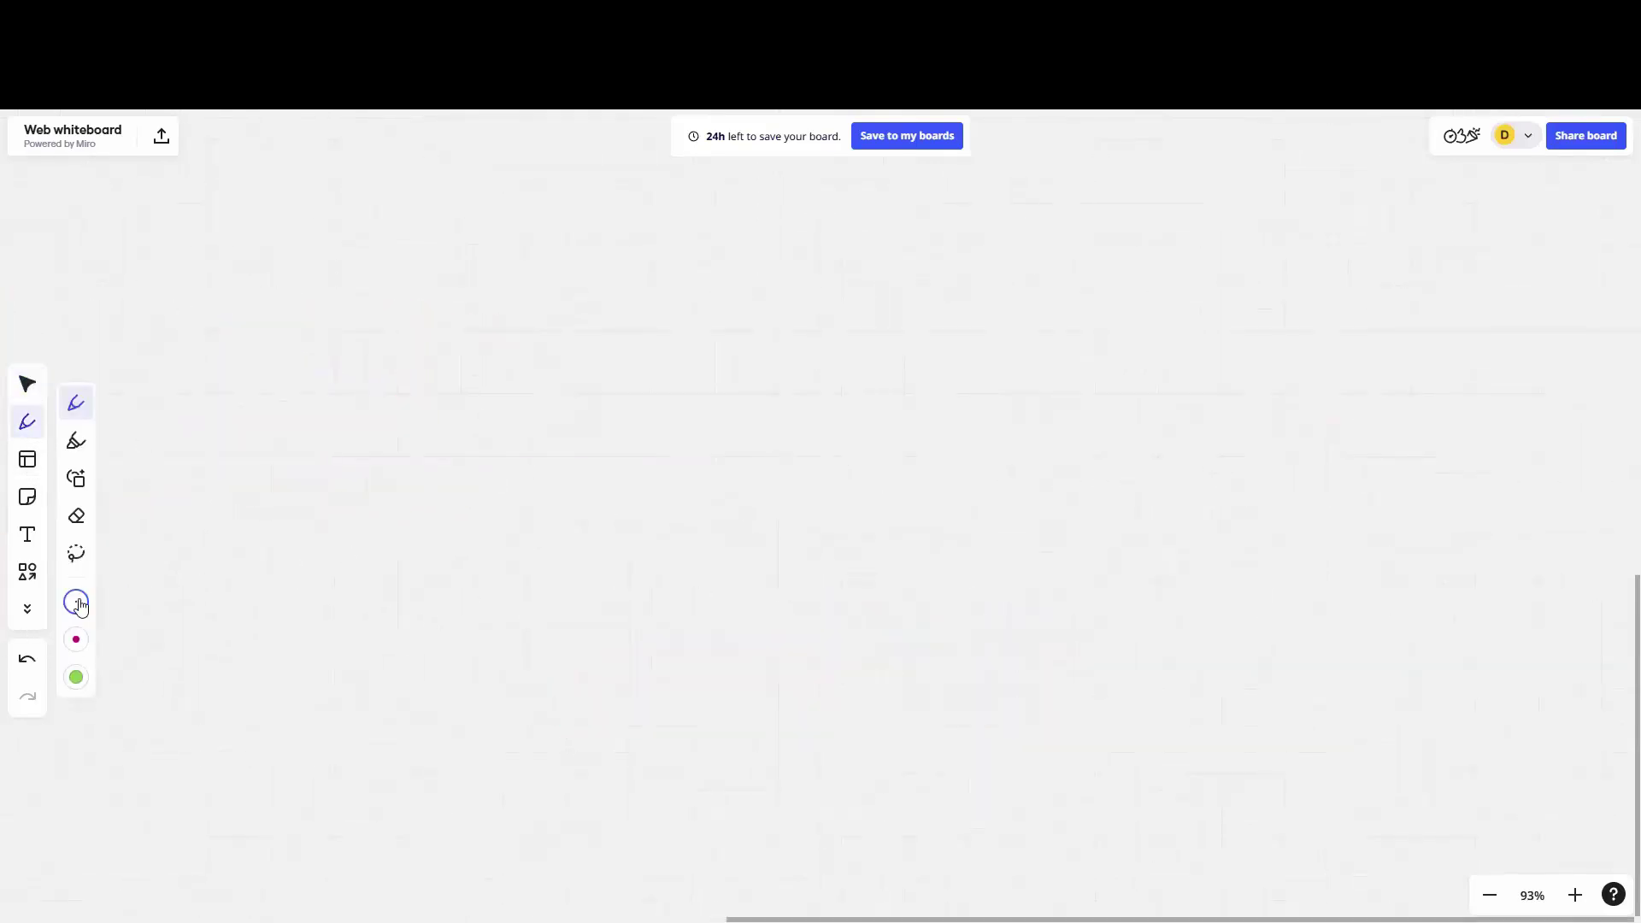
mouse_move(389, 651)
mouse_down()
mouse_move(633, 663)
mouse_move(673, 521)
mouse_move(779, 419)
mouse_move(910, 397)
mouse_move(1035, 308)
mouse_move(1037, 182)
mouse_move(1227, 182)
mouse_up()
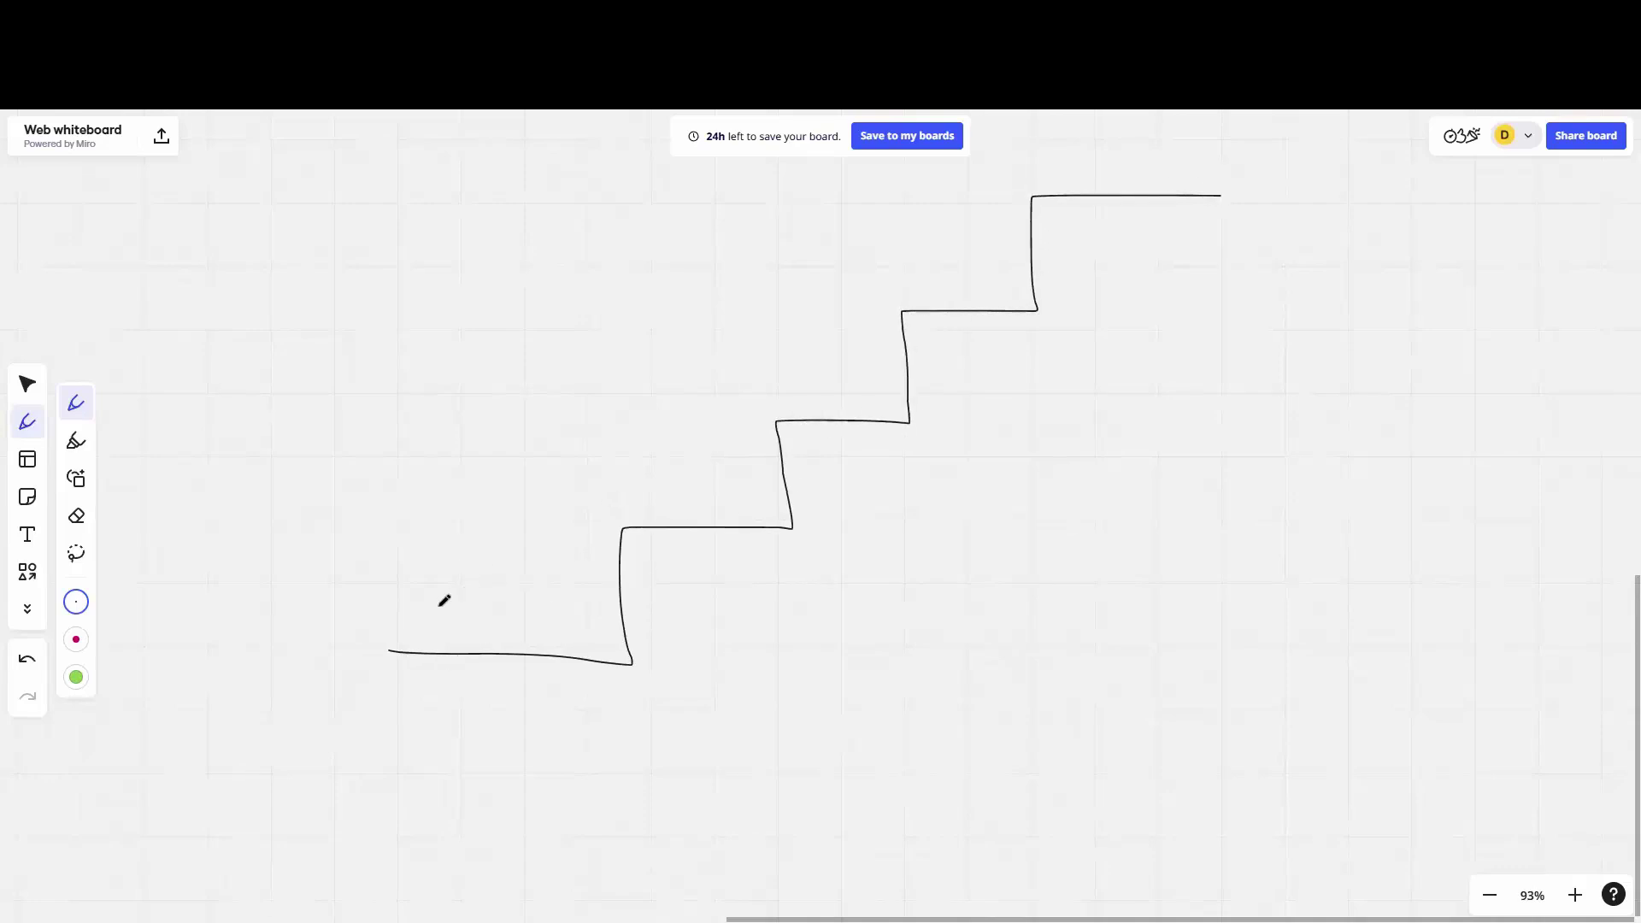
Step: Label the staircase steps from lowest to highest 7-97, 1K, 5K, 10K and M
drag(434, 555, 448, 599)
mouse_move(437, 575)
mouse_down()
mouse_move(520, 578)
mouse_move(531, 557)
mouse_move(539, 596)
mouse_move(603, 559)
mouse_up()
mouse_move(671, 446)
mouse_down()
mouse_move(678, 489)
mouse_move(699, 462)
mouse_move(722, 469)
mouse_up()
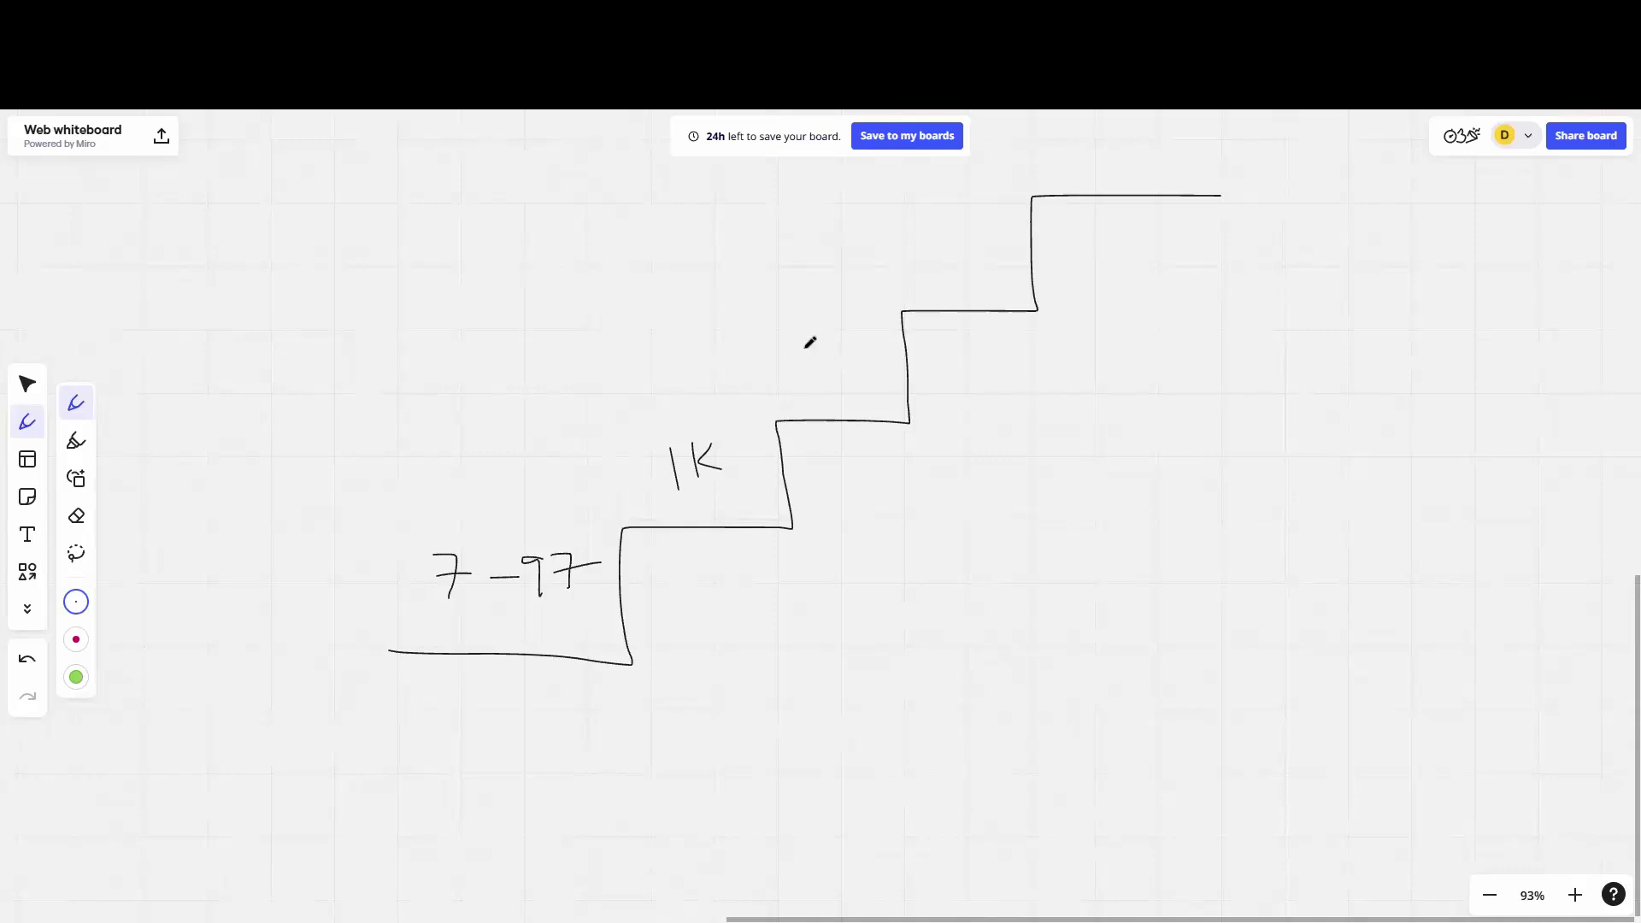
mouse_move(831, 351)
mouse_down()
mouse_move(828, 379)
mouse_move(870, 333)
mouse_move(864, 368)
mouse_move(890, 362)
mouse_up()
mouse_move(948, 271)
mouse_down()
mouse_move(947, 289)
mouse_move(976, 257)
mouse_move(984, 278)
mouse_move(983, 256)
mouse_up()
mouse_move(1085, 168)
mouse_down()
mouse_move(1176, 139)
mouse_move(1094, 173)
mouse_move(1142, 154)
mouse_up()
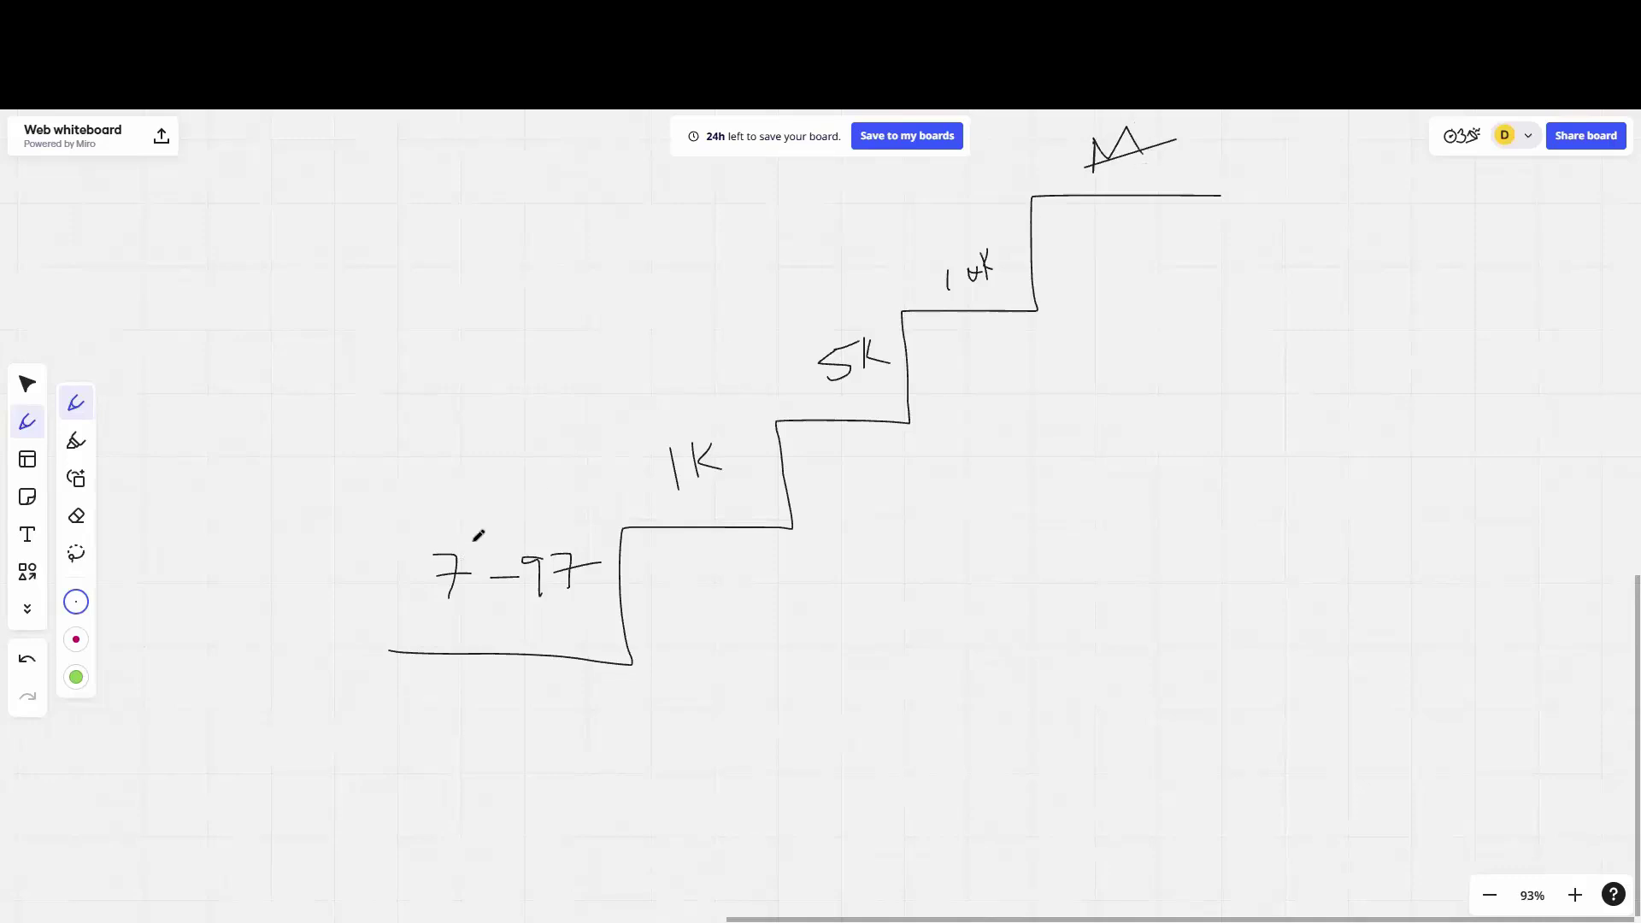
Step: Draw an arrow pointing down at the lowest step's label and a long rising arrow beneath the staircase
mouse_move(459, 407)
mouse_down()
mouse_move(511, 501)
mouse_move(478, 471)
mouse_move(463, 480)
mouse_up()
mouse_move(792, 661)
mouse_down()
mouse_move(1312, 322)
mouse_move(1323, 367)
mouse_move(1284, 325)
mouse_up()
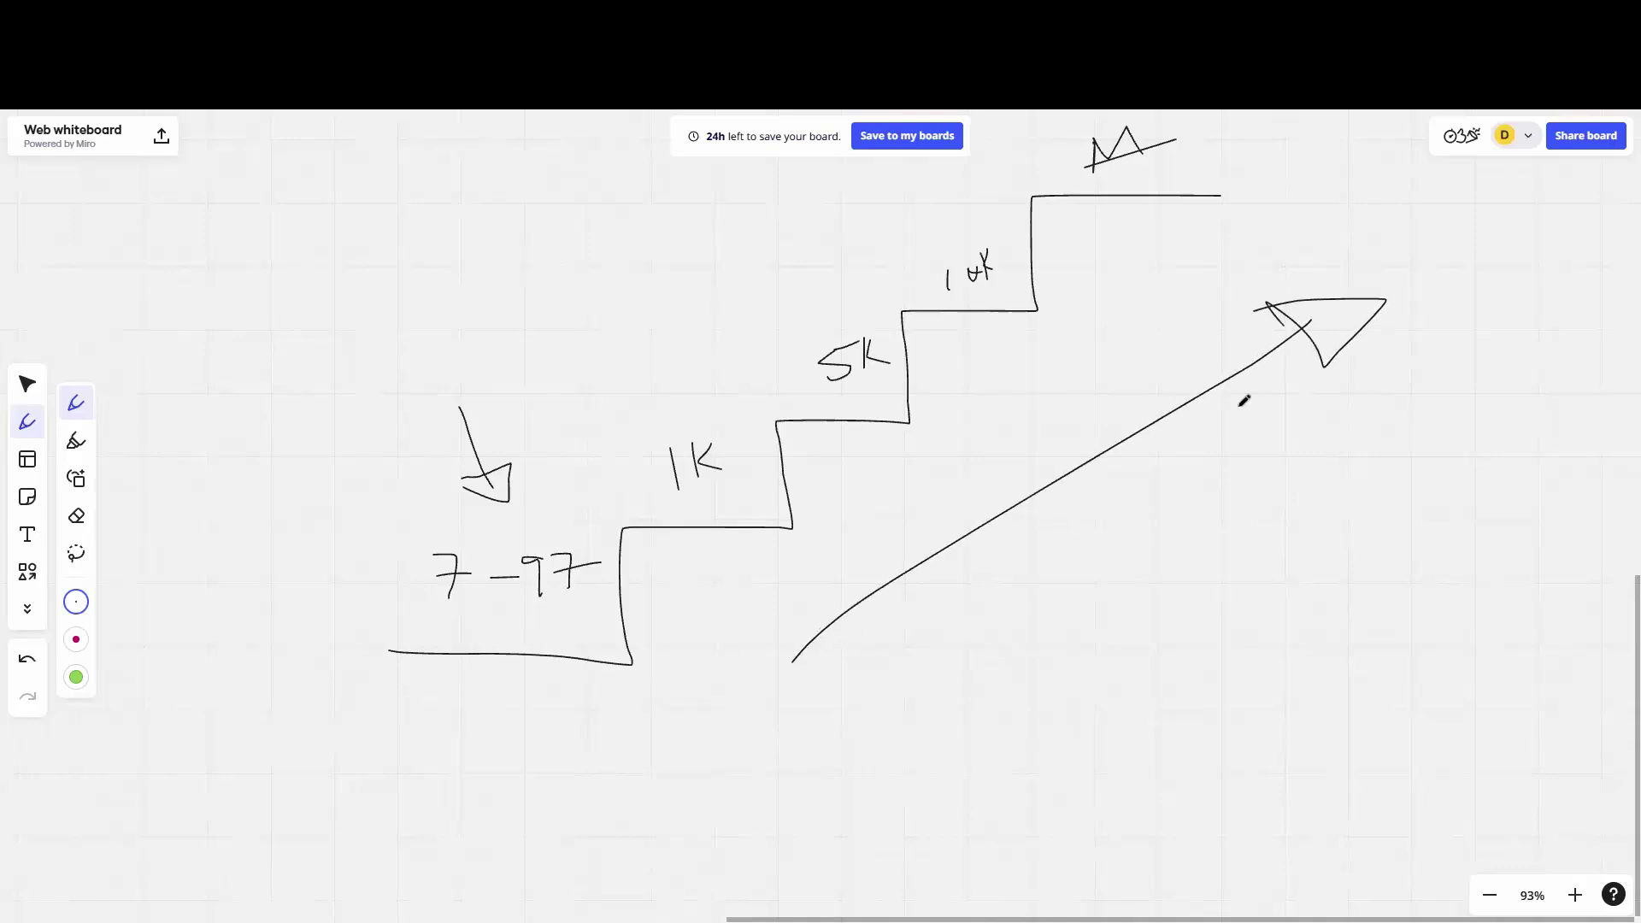
click(26, 384)
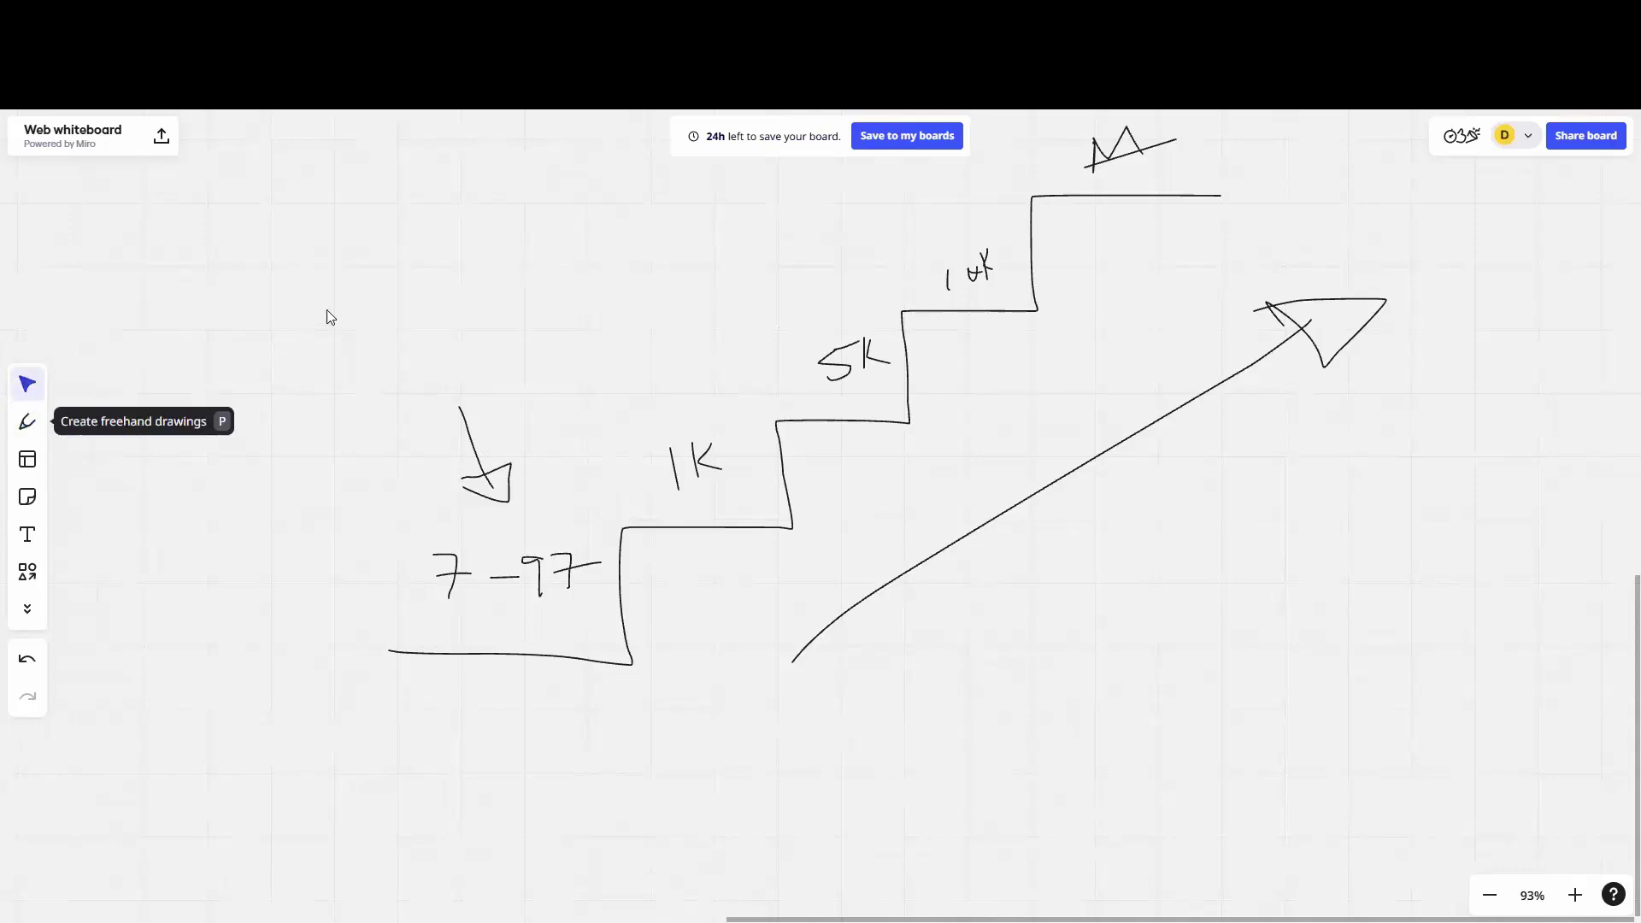
mouse_move(347, 323)
mouse_down()
mouse_move(873, 421)
mouse_move(1116, 443)
mouse_up()
scroll(1116, 443, left, 8)
scroll(1392, 432, down, 1)
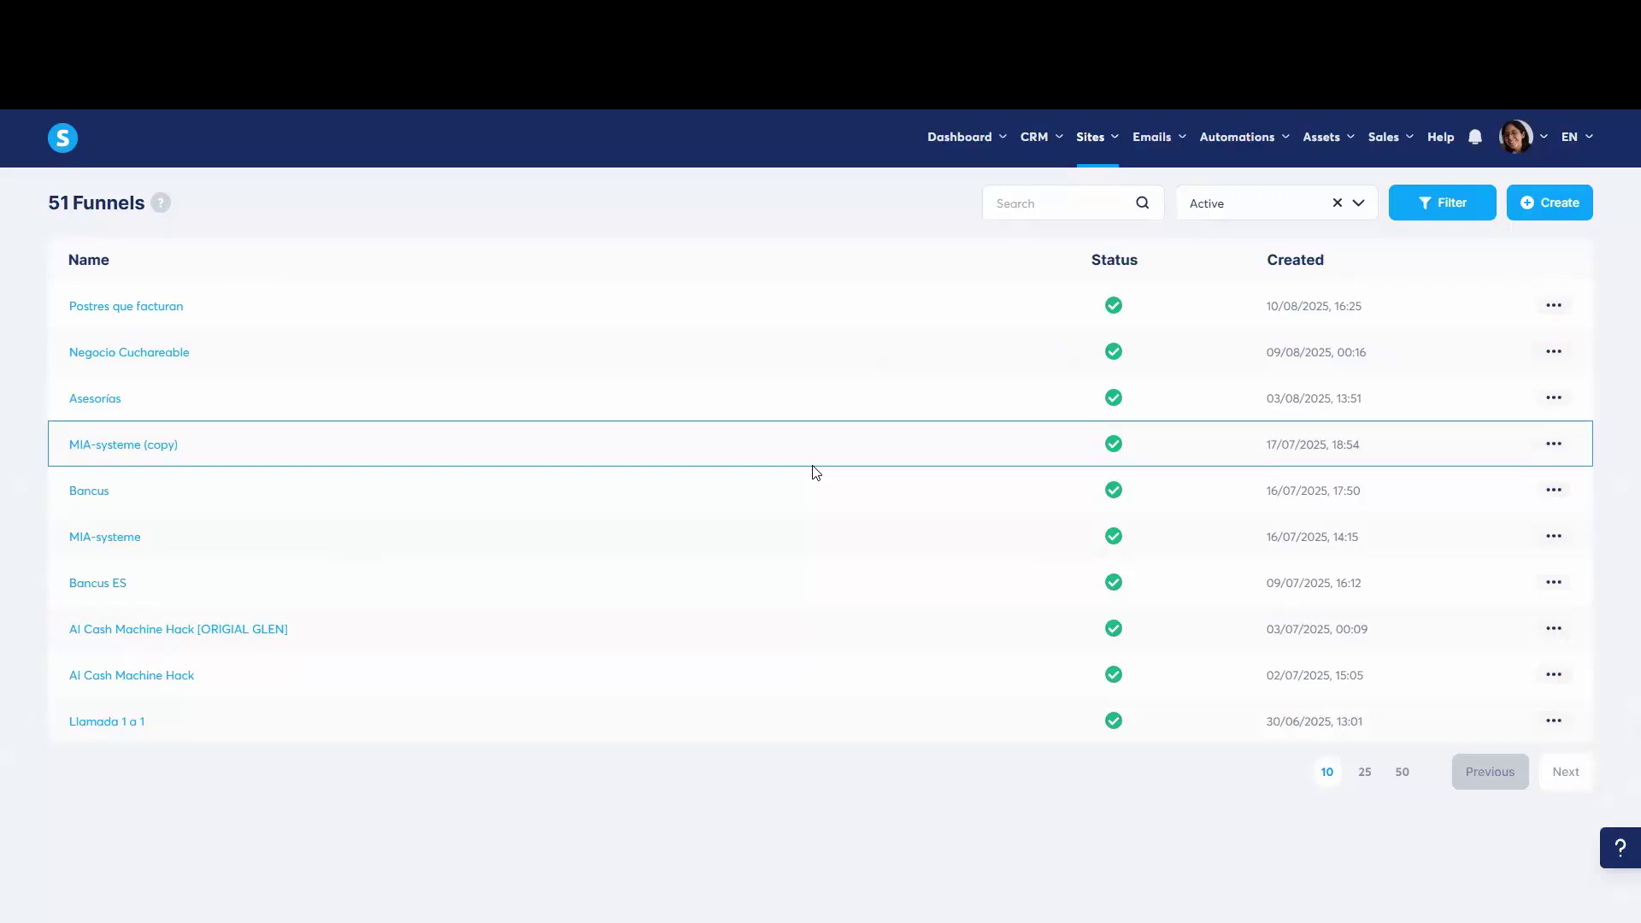
Step: In systeme.io, create a sales funnel named YT on the 978-info.systeme.io domain with the Build an audience goal, and open it
mouse_move(1100, 147)
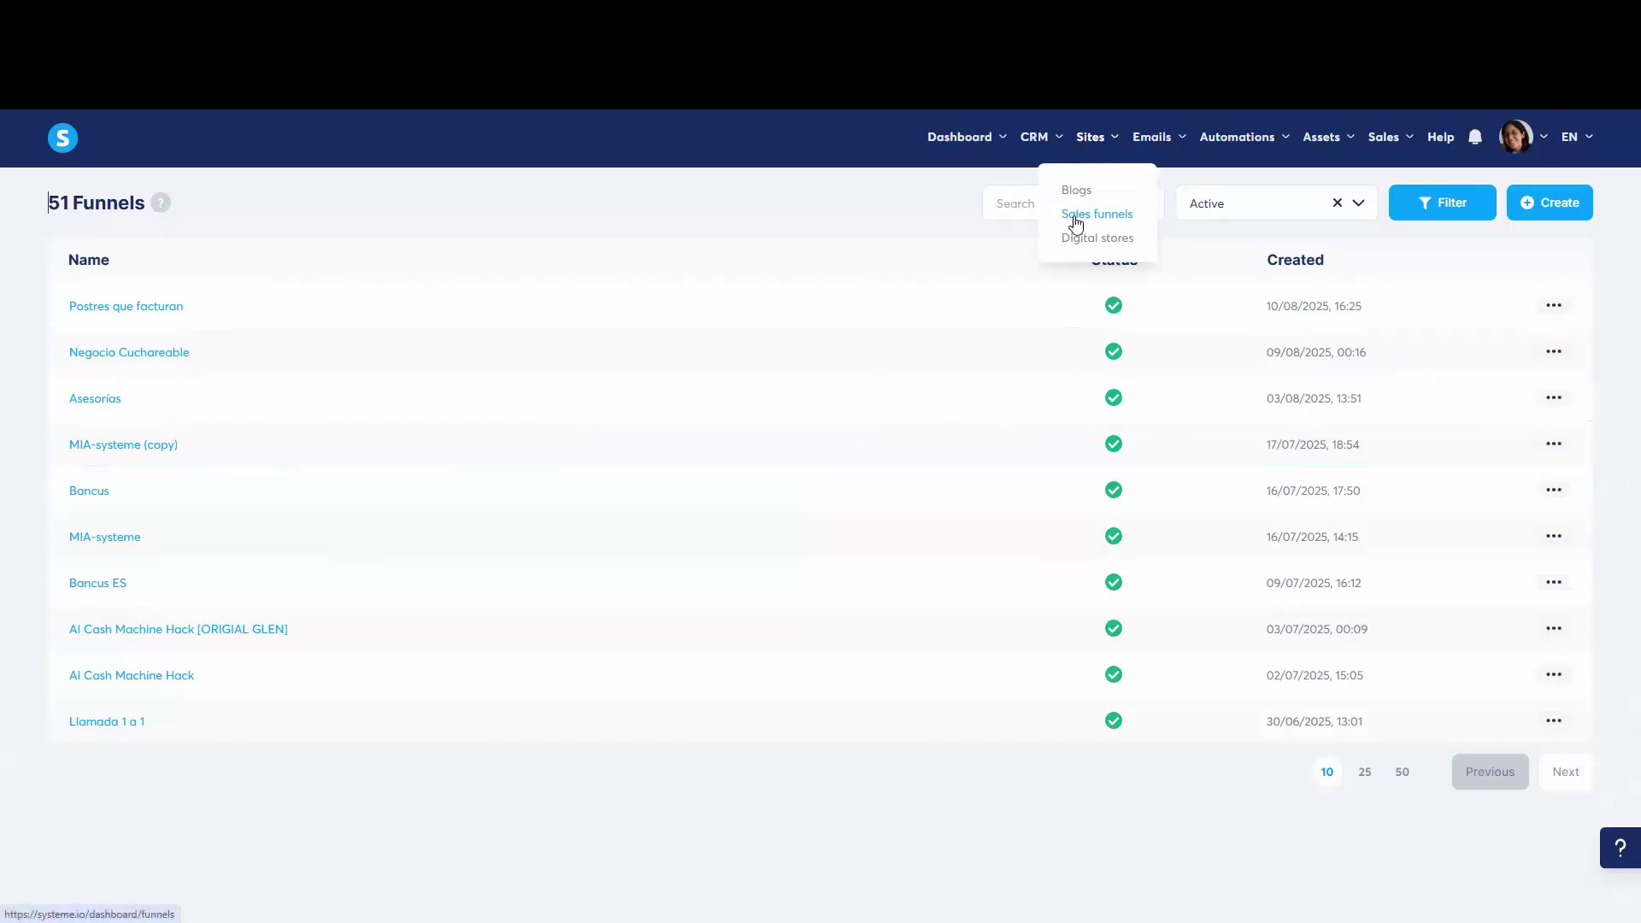
click(1556, 211)
click(619, 350)
text(YT)
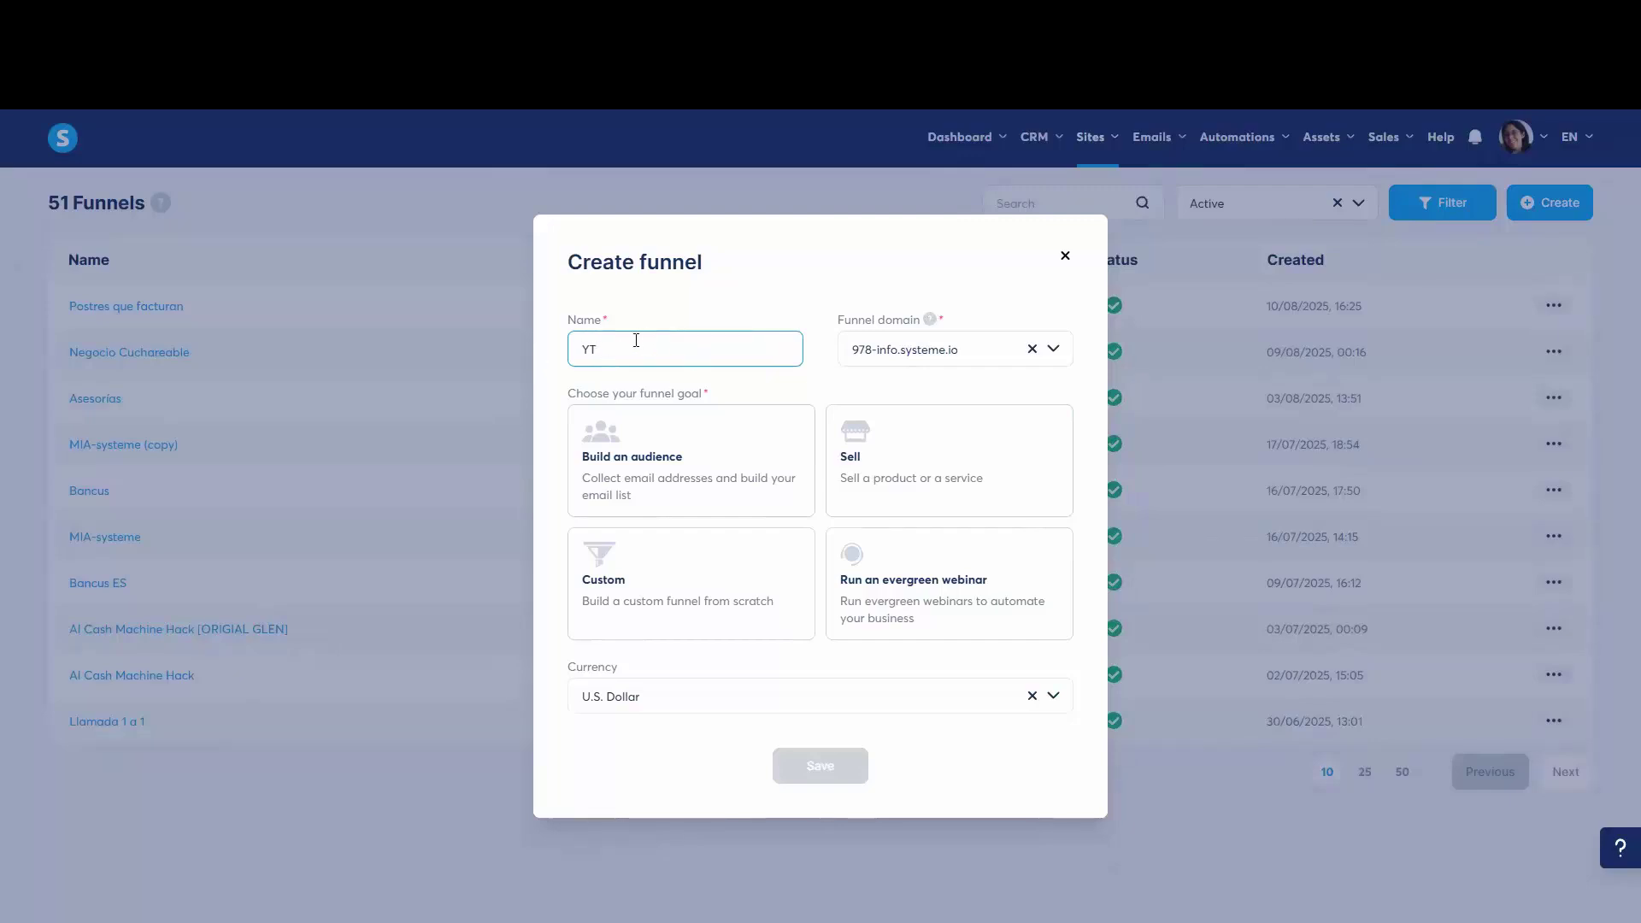
click(930, 354)
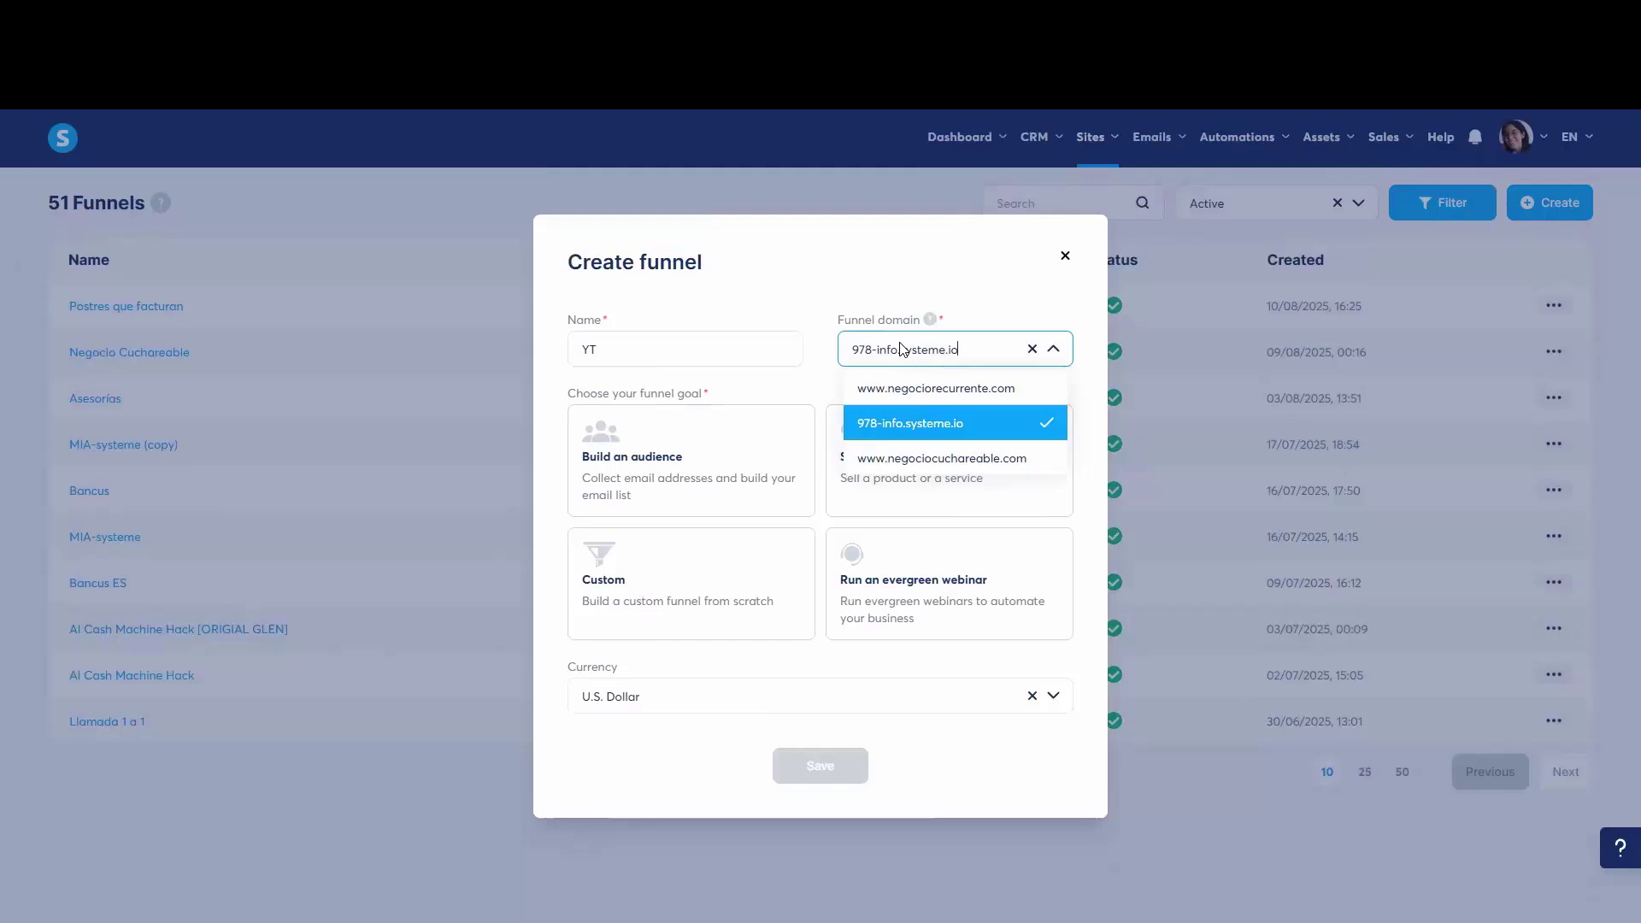
click(786, 284)
click(590, 470)
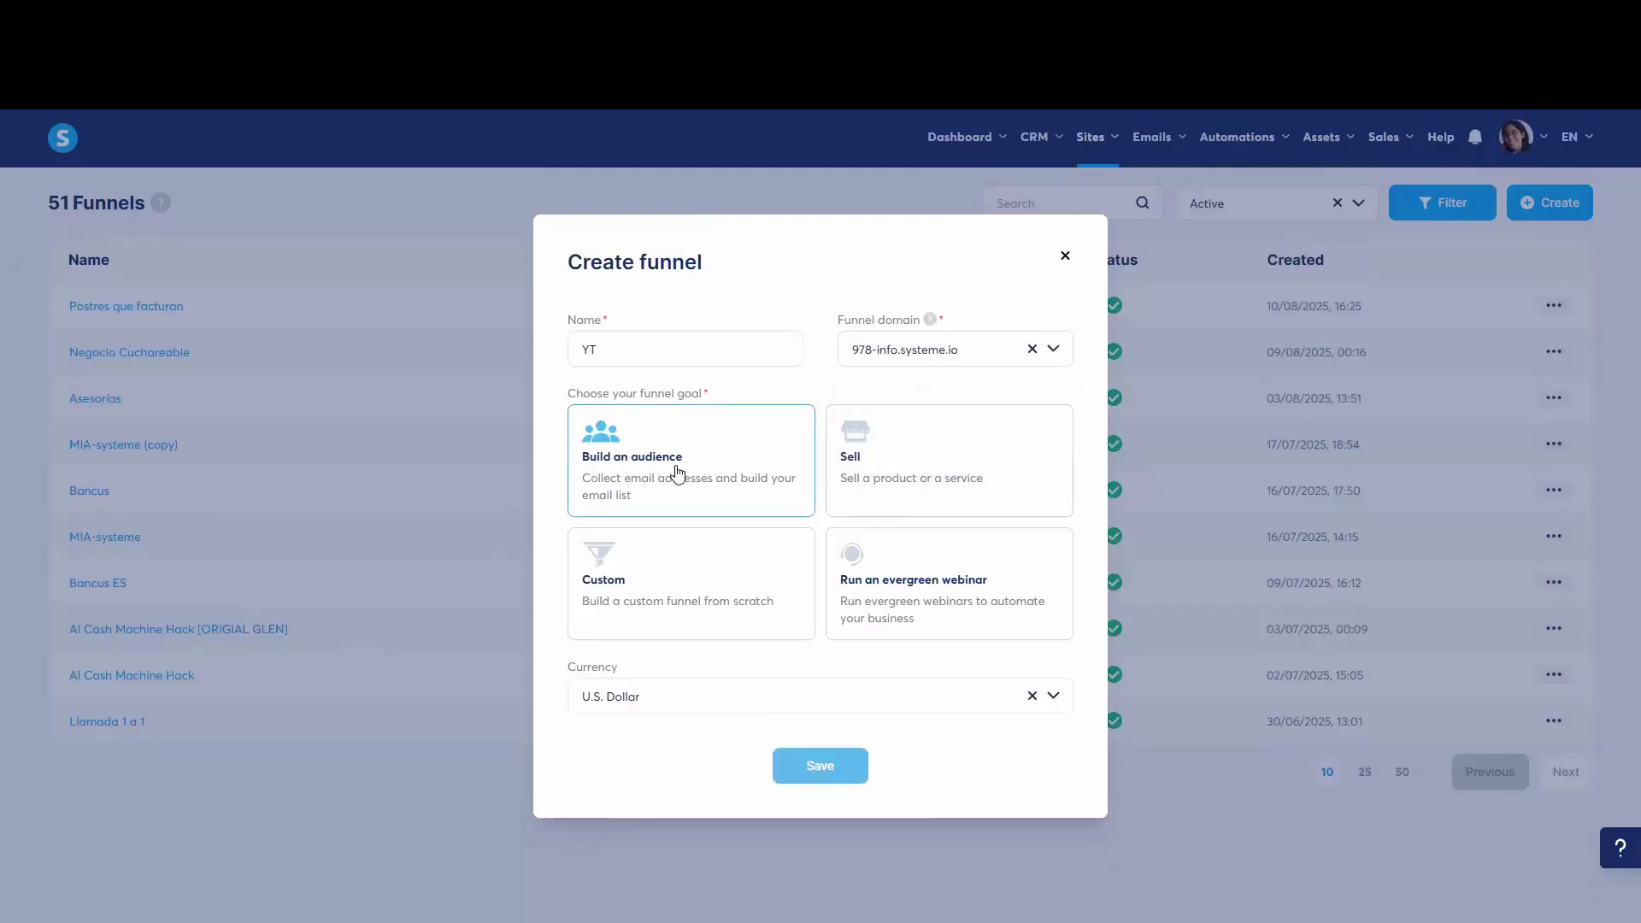
click(810, 766)
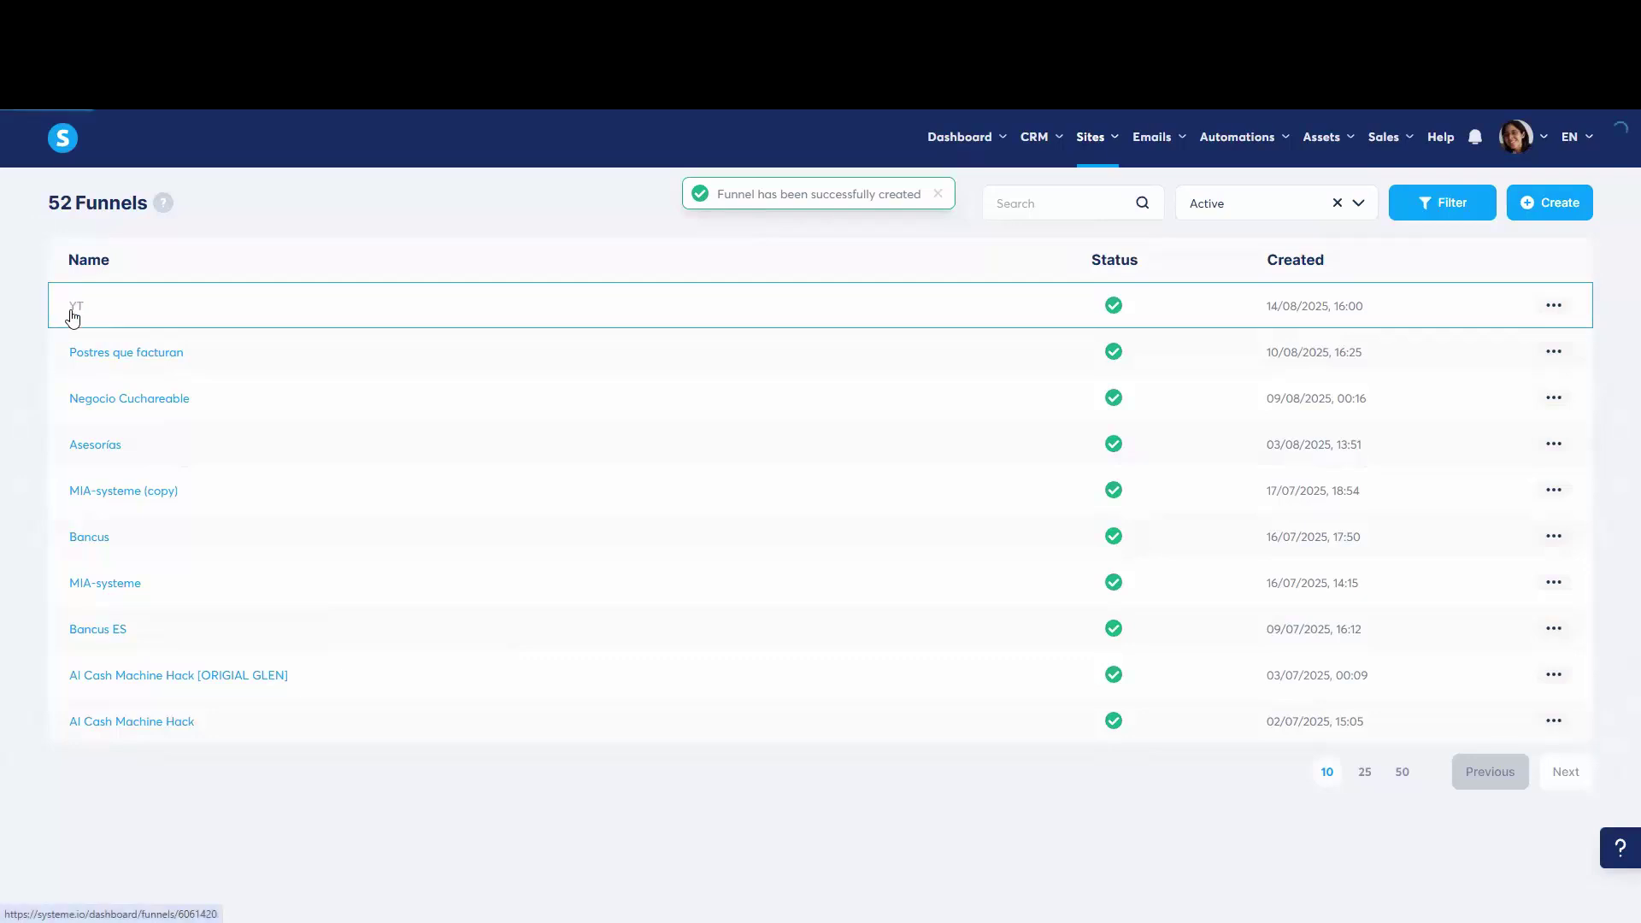
click(106, 494)
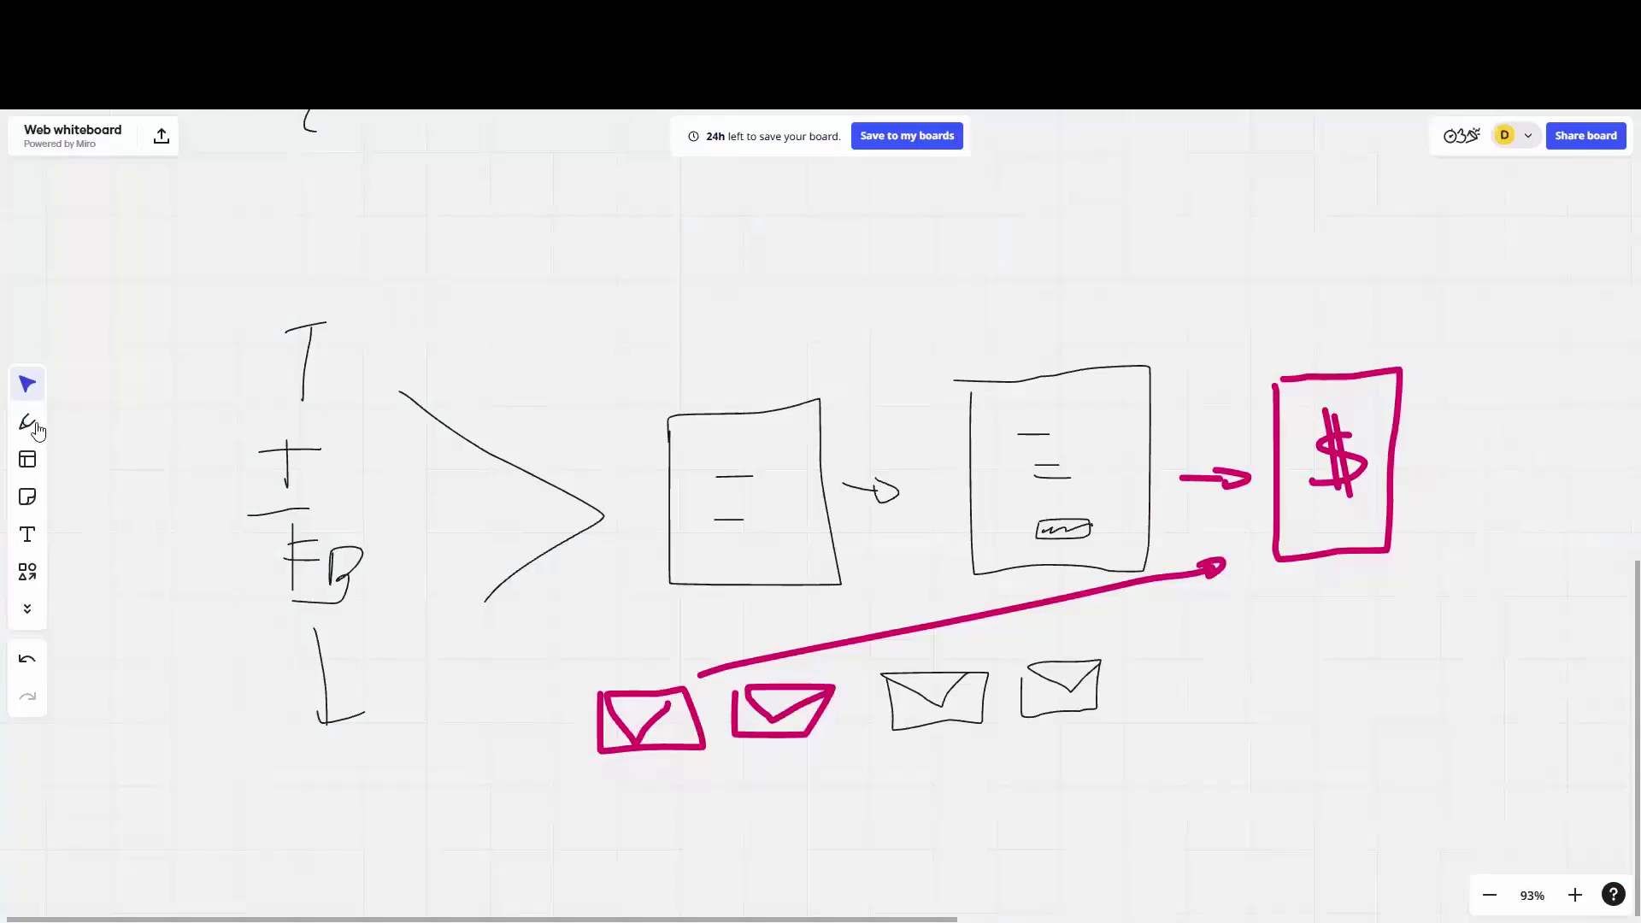
Step: Back on the whiteboard, draw a freehand mark above each of the two page boxes in the funnel sketch
click(27, 420)
mouse_move(728, 292)
mouse_down()
mouse_move(737, 370)
mouse_move(749, 349)
mouse_up()
mouse_move(1000, 254)
mouse_down()
mouse_move(1018, 347)
mouse_move(990, 339)
mouse_move(1029, 351)
mouse_up()
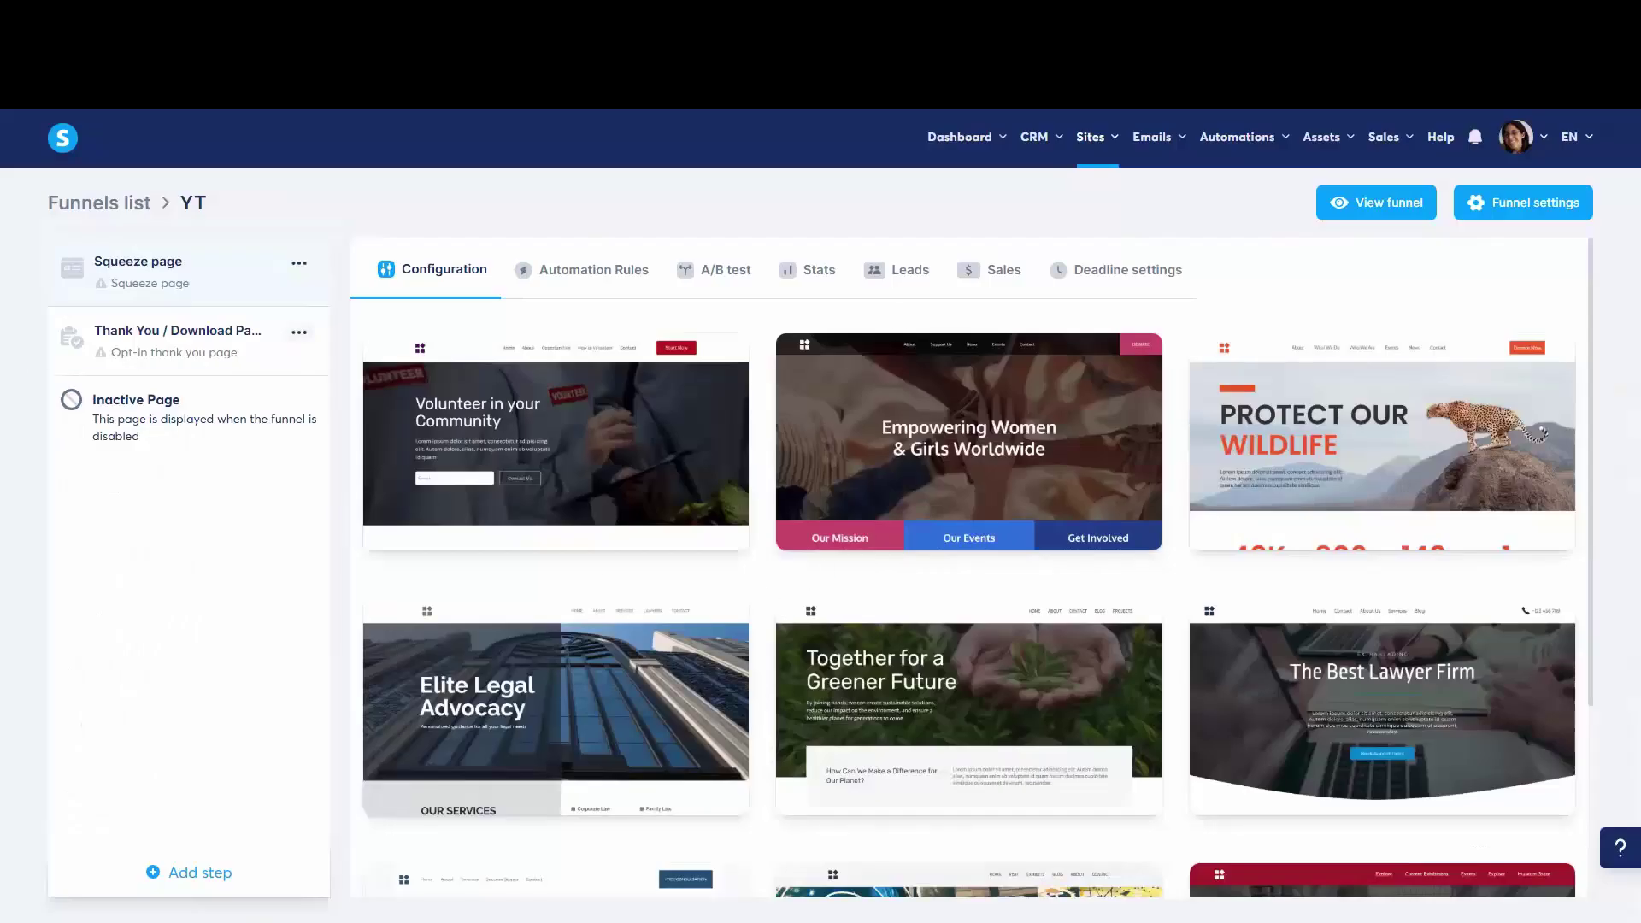
Step: Show 30 squeeze page templates per page and look through the first page of designs
scroll(1289, 713, down, 3)
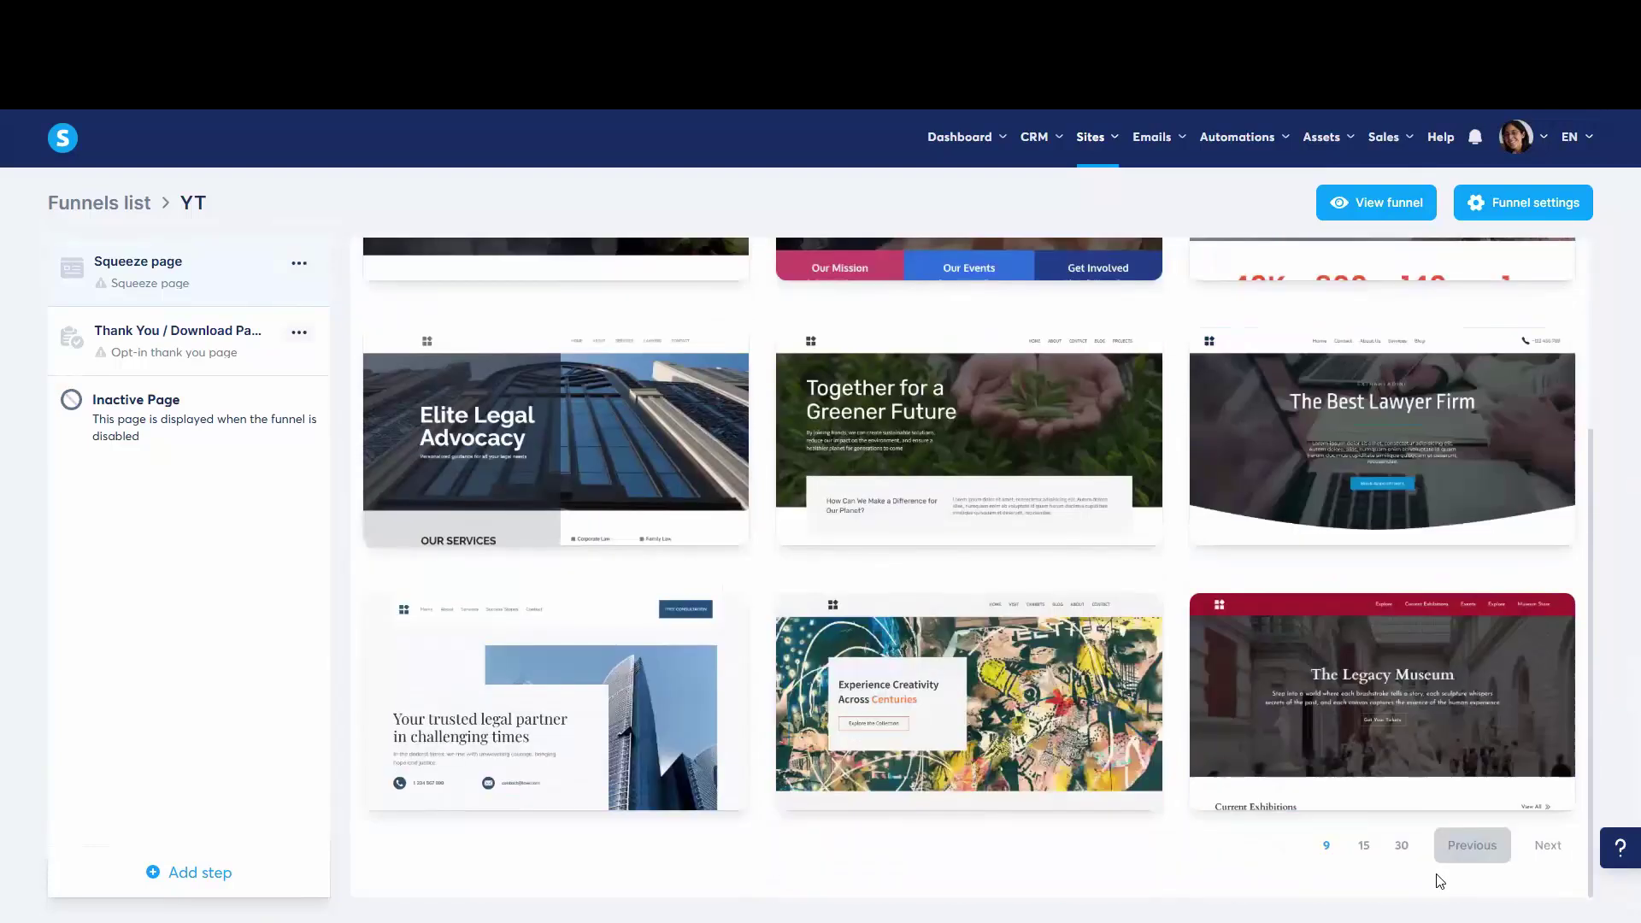
click(1402, 847)
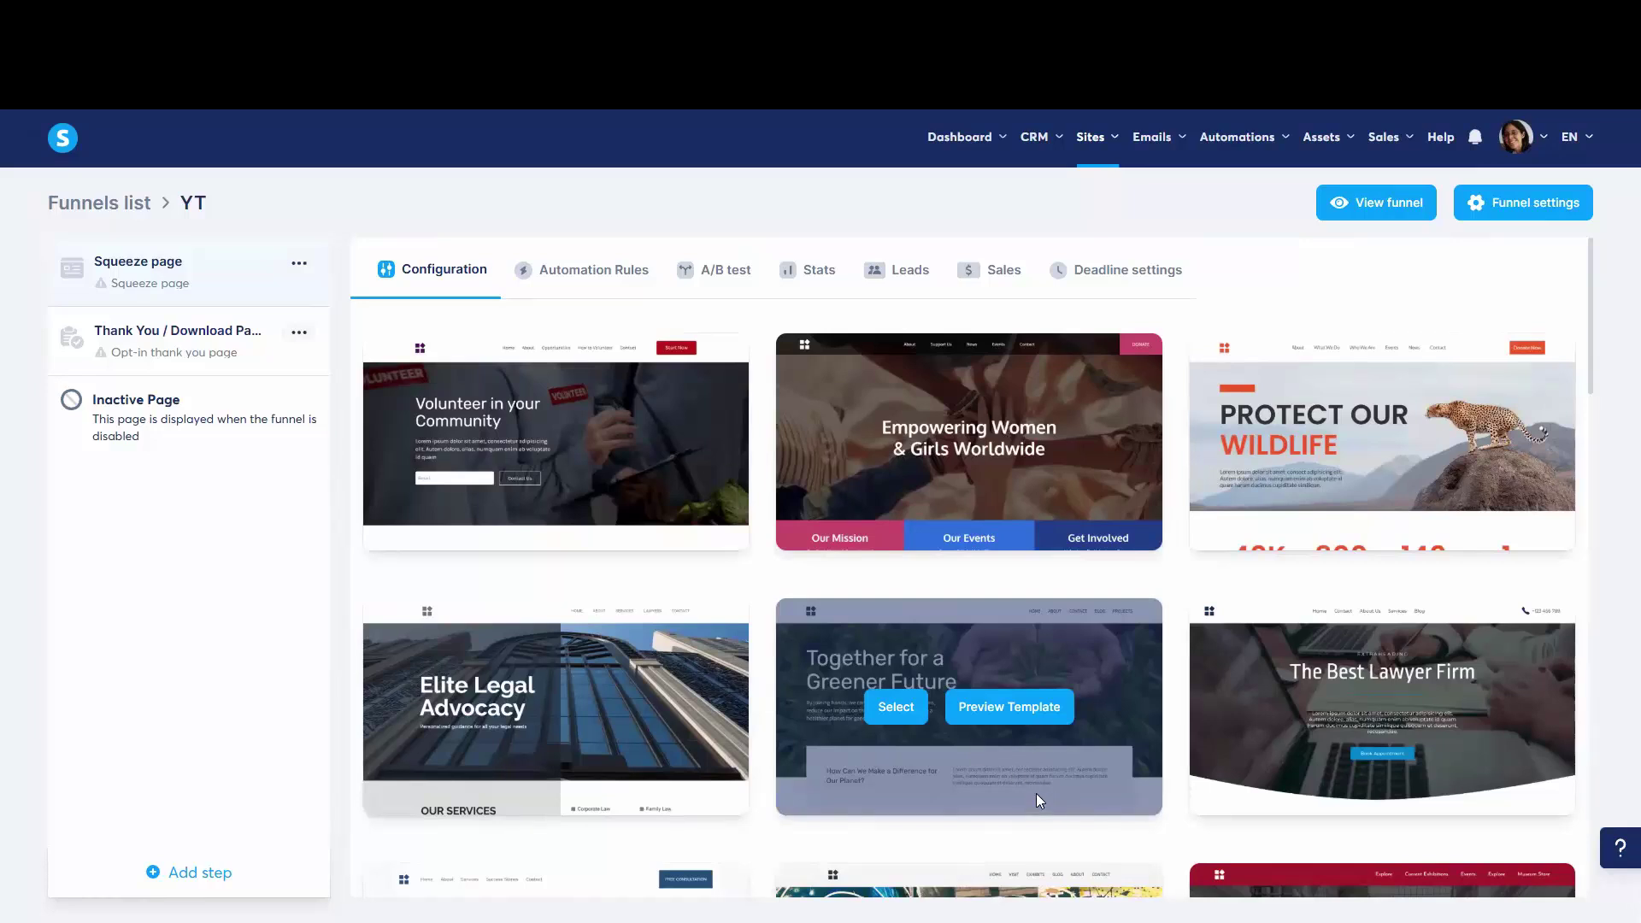
scroll(1024, 725, down, 10)
scroll(1025, 729, down, 4)
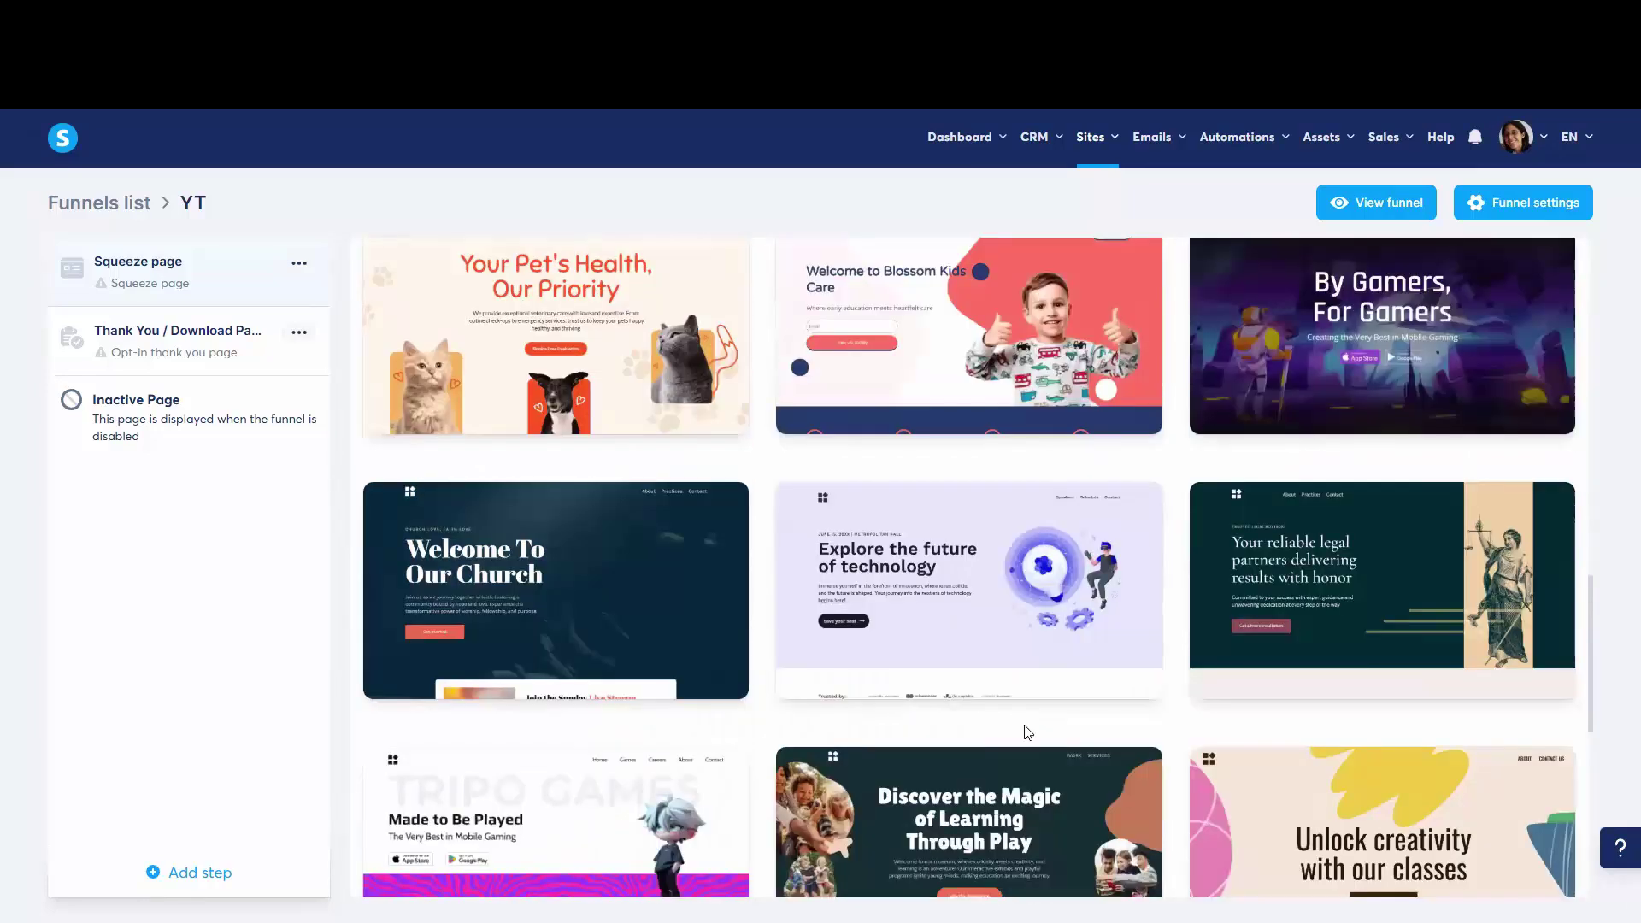
scroll(1028, 733, down, 8)
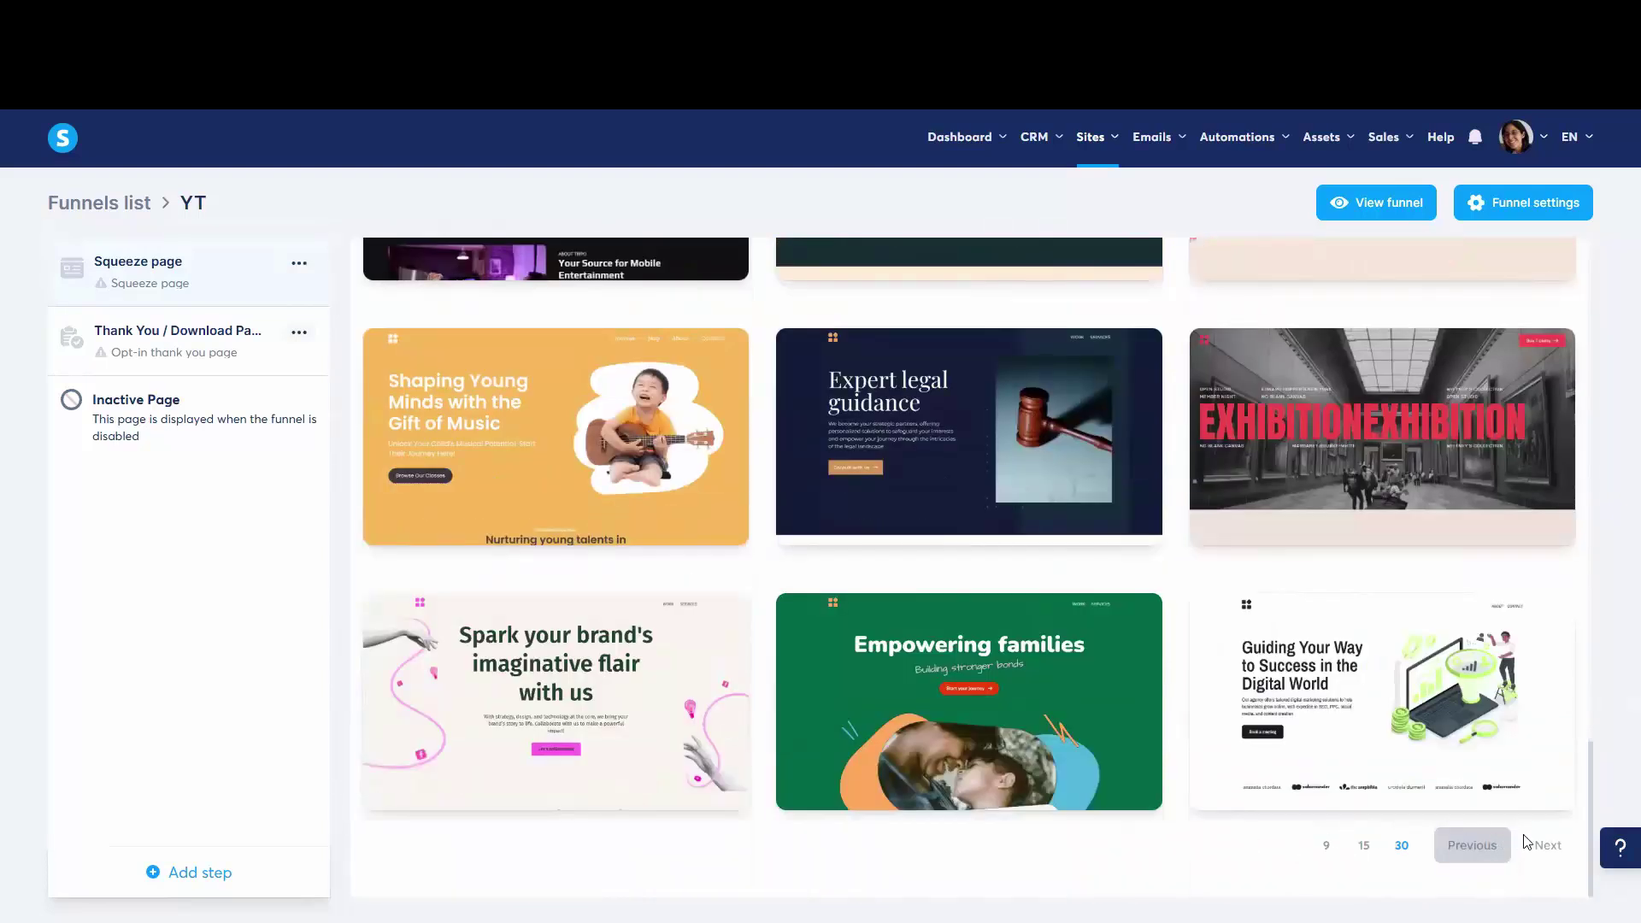
Step: Look through the second page of squeeze page templates
click(1550, 842)
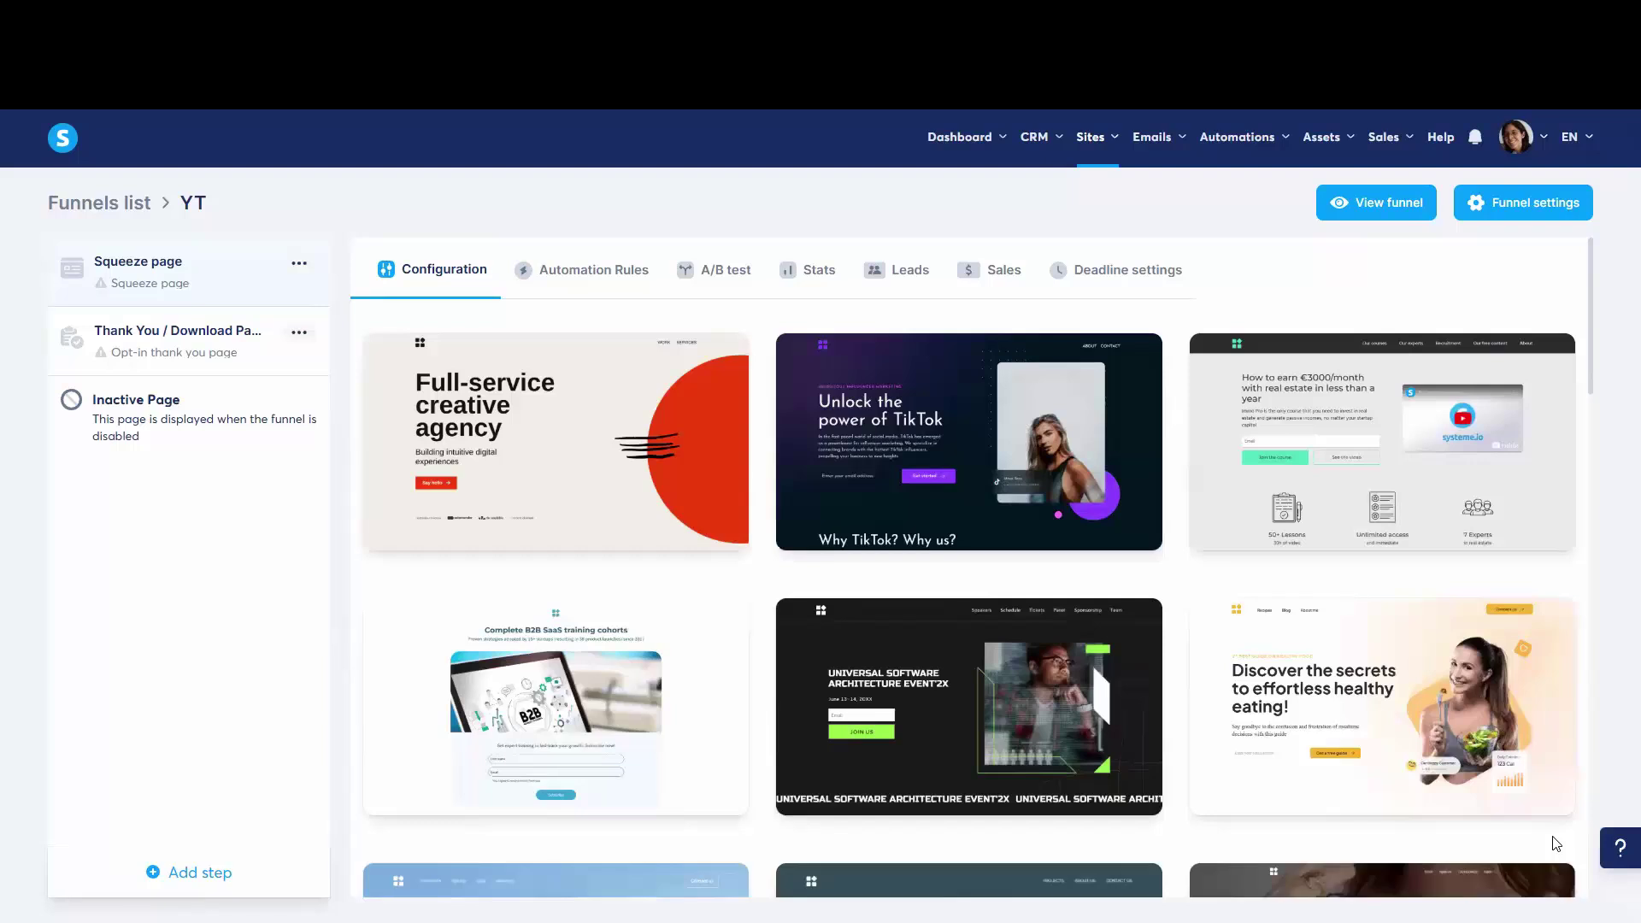
scroll(1056, 648, down, 2)
scroll(1046, 662, down, 1)
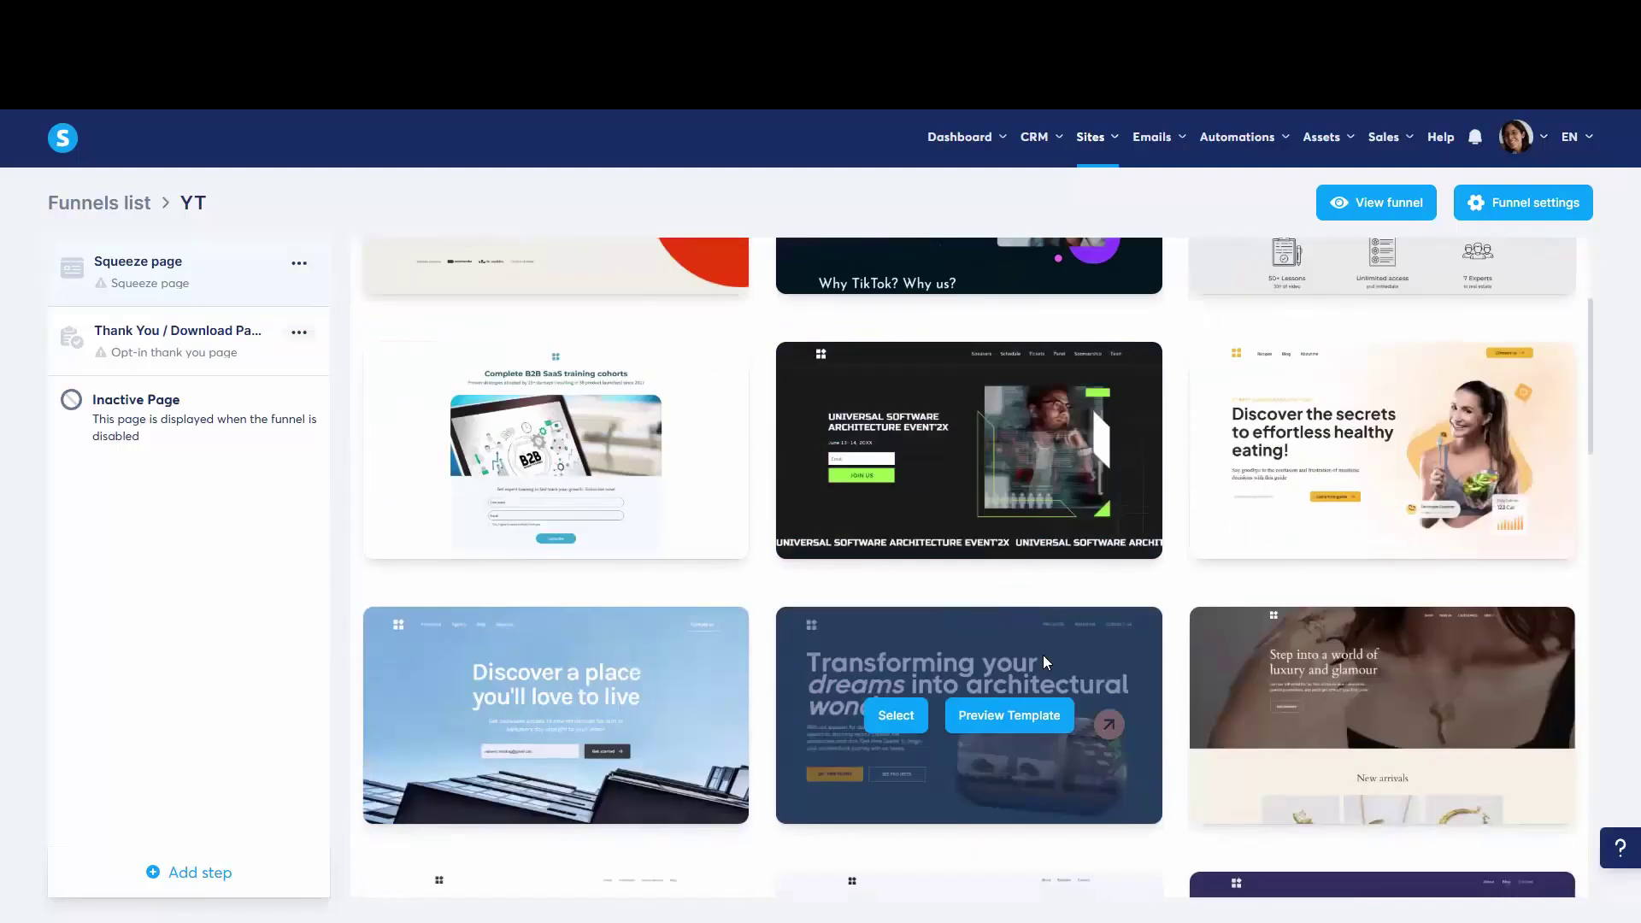
mouse_move(620, 466)
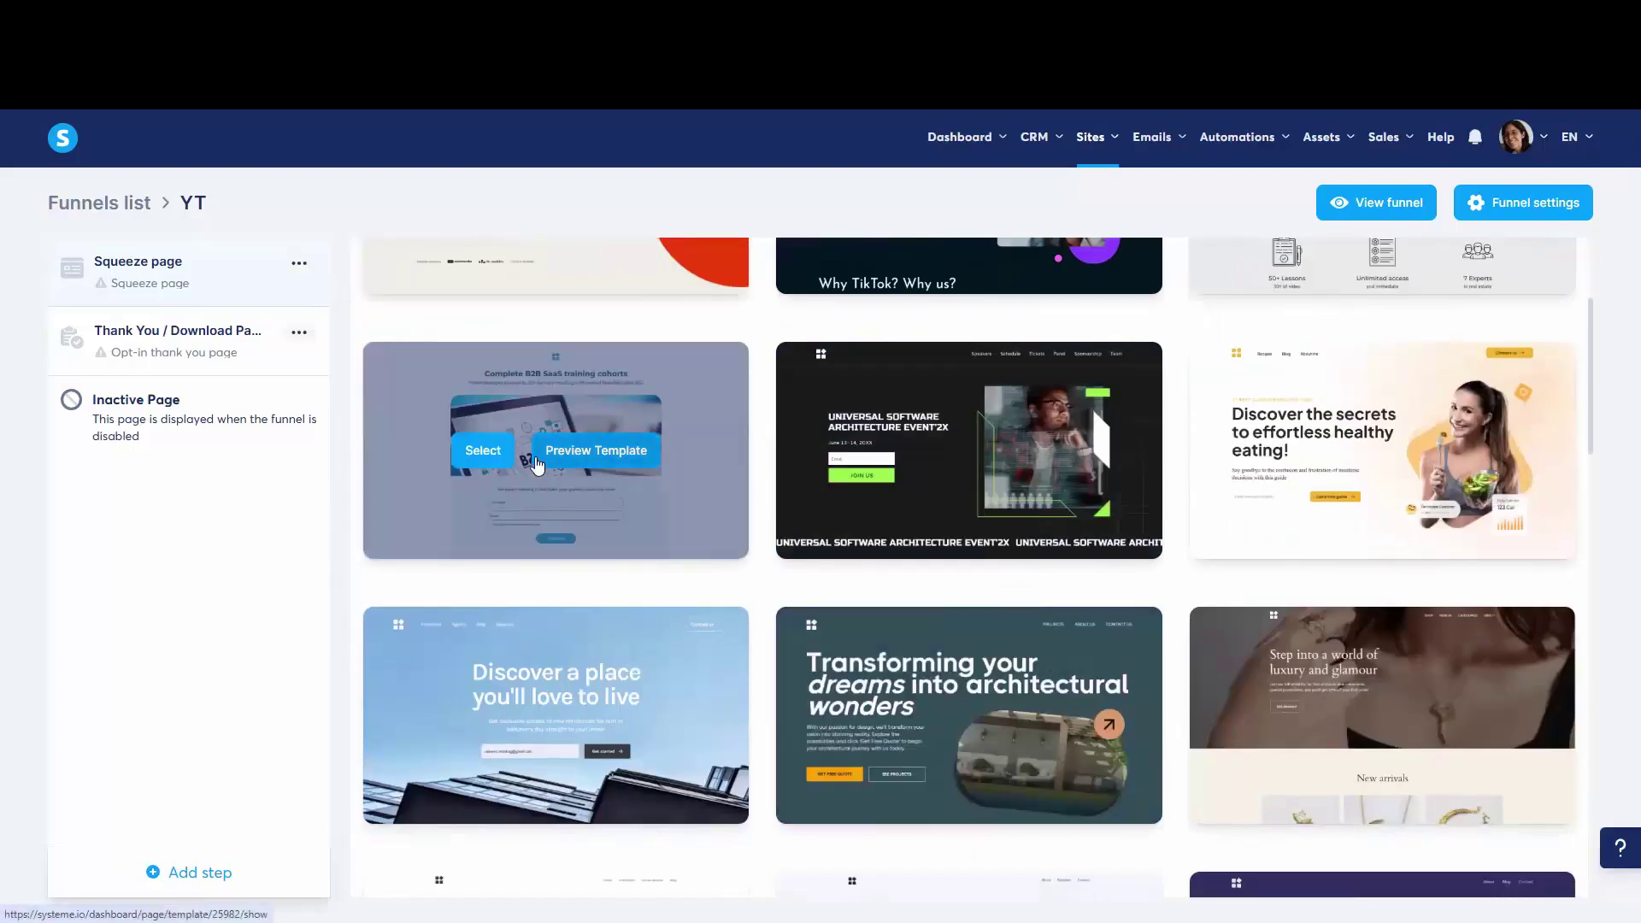
scroll(1299, 446, down, 6)
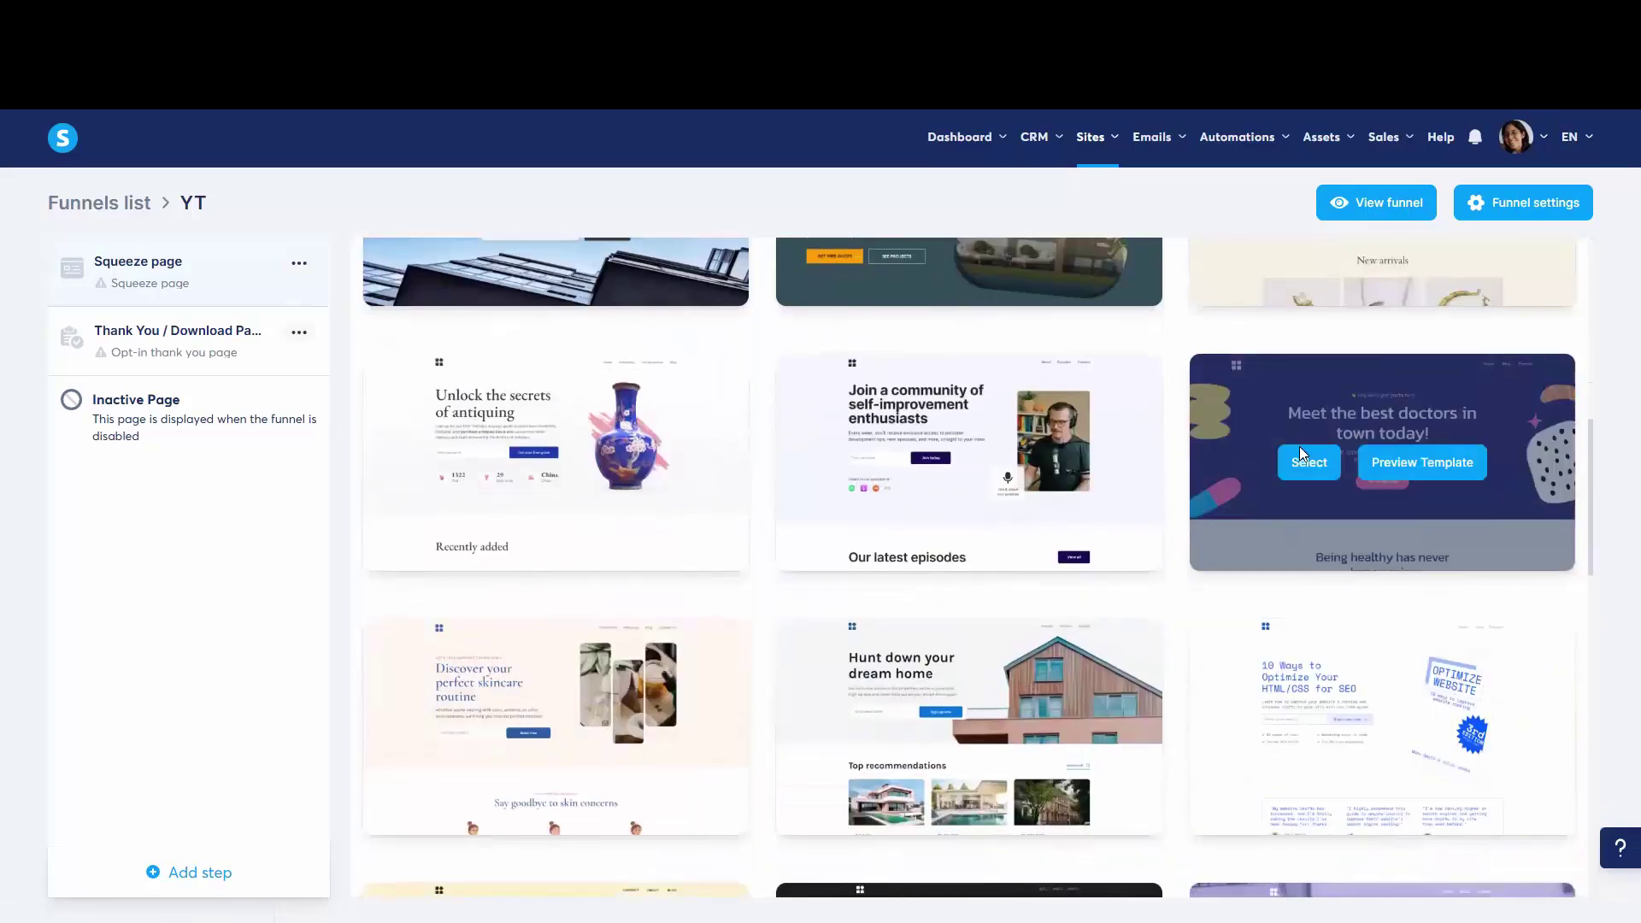
scroll(1034, 494, down, 2)
scroll(1018, 505, down, 8)
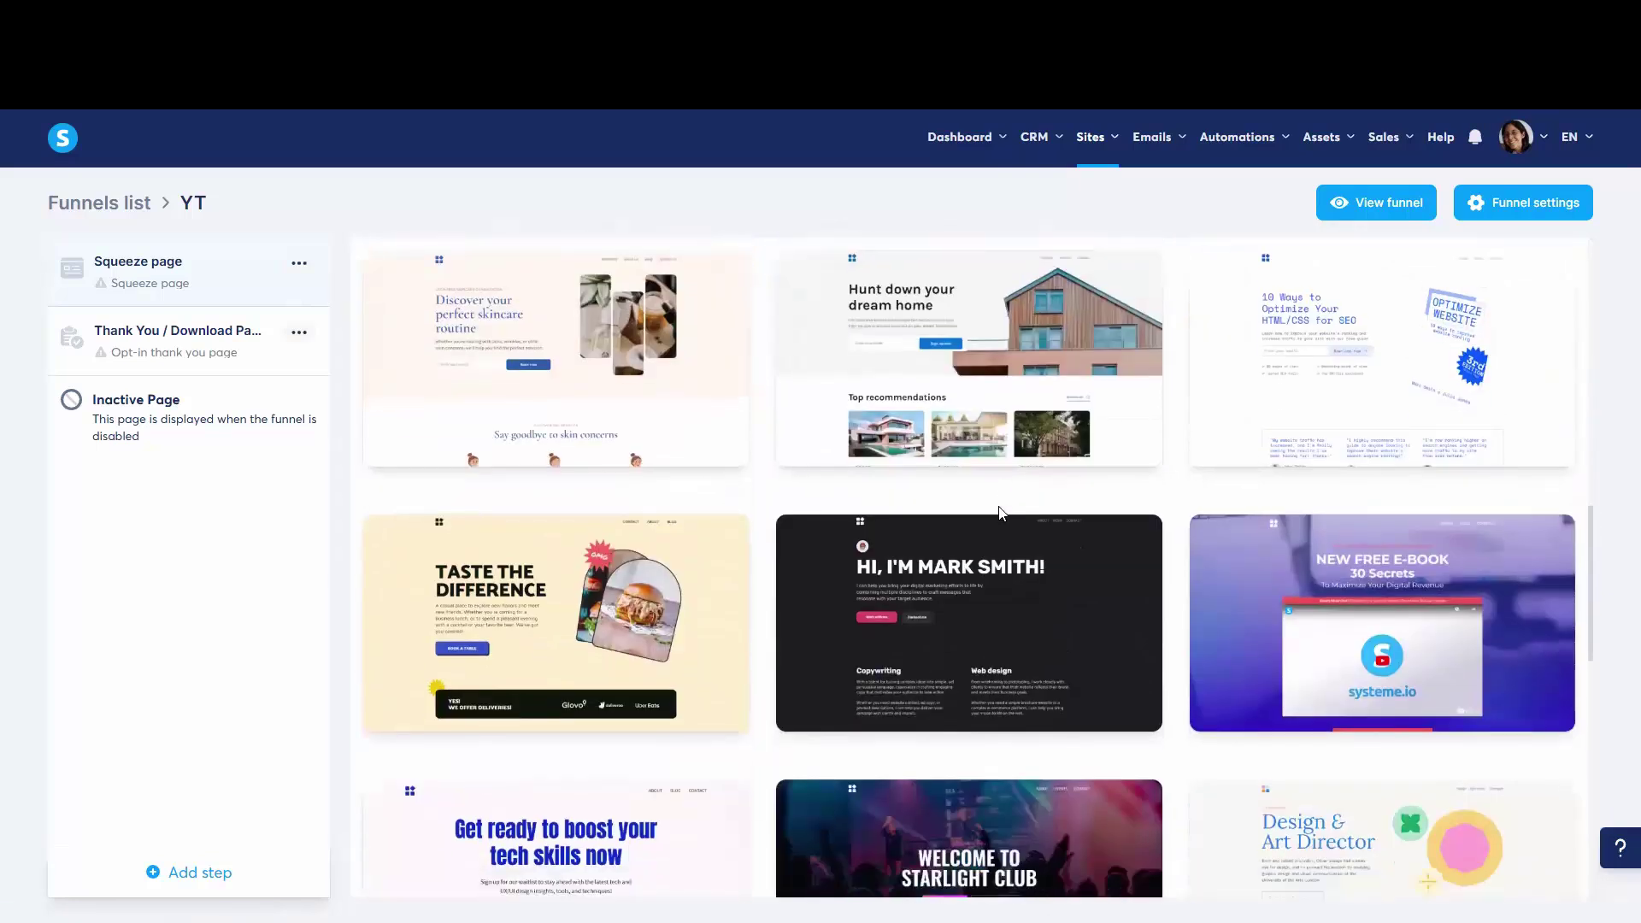
scroll(1000, 511, down, 4)
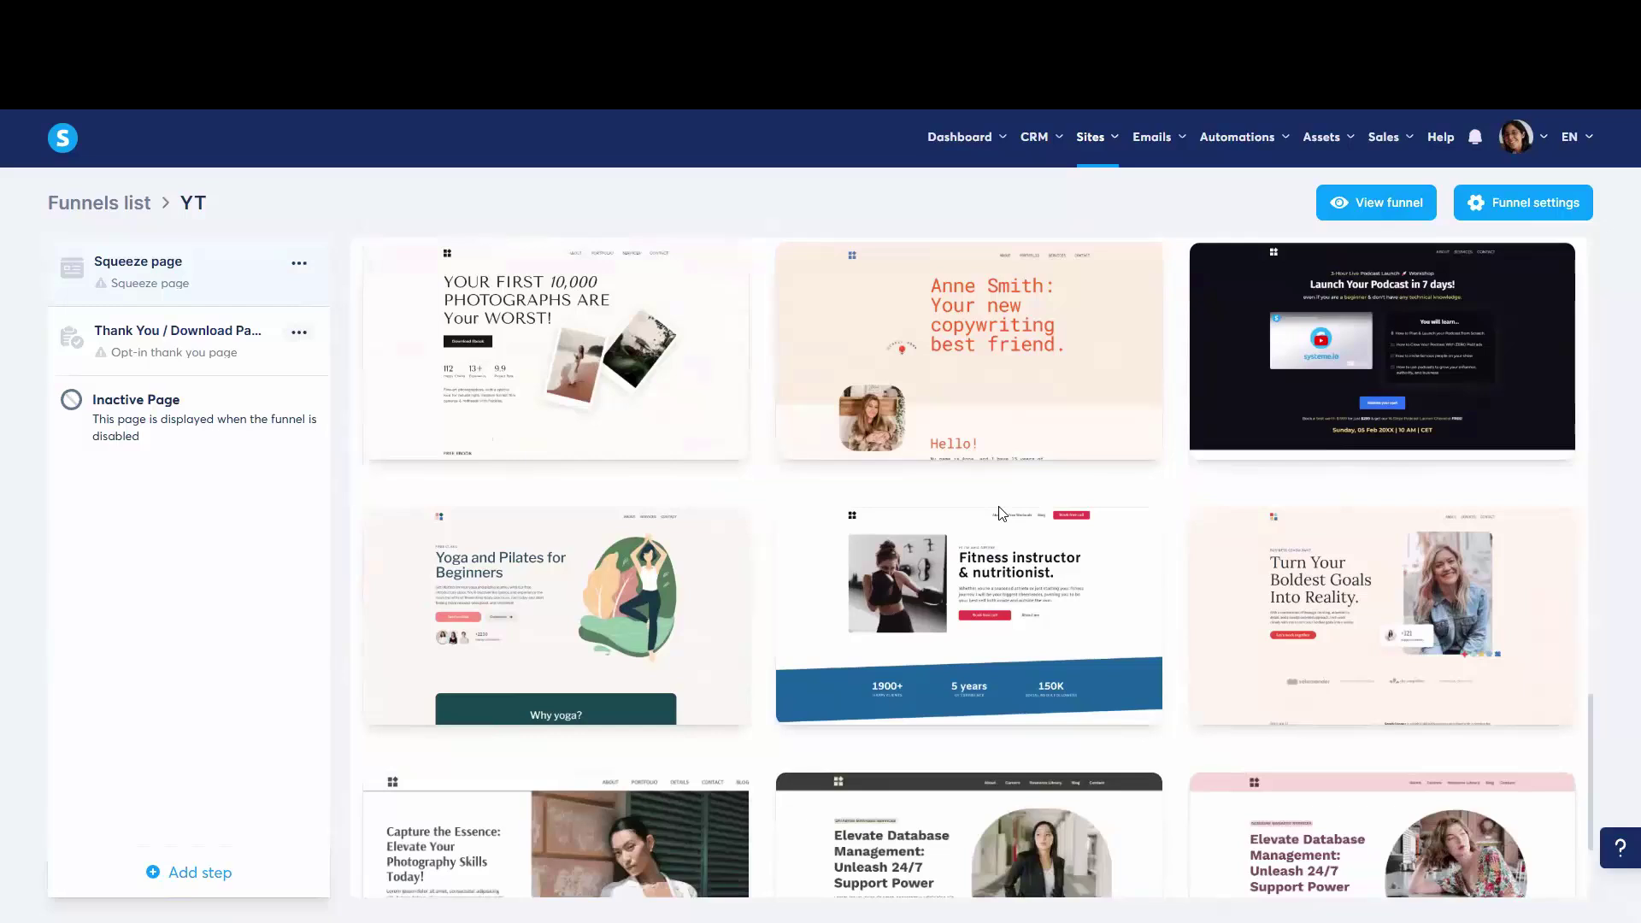
scroll(1002, 513, down, 2)
Step: Look through the third page of squeeze page templates
click(1558, 849)
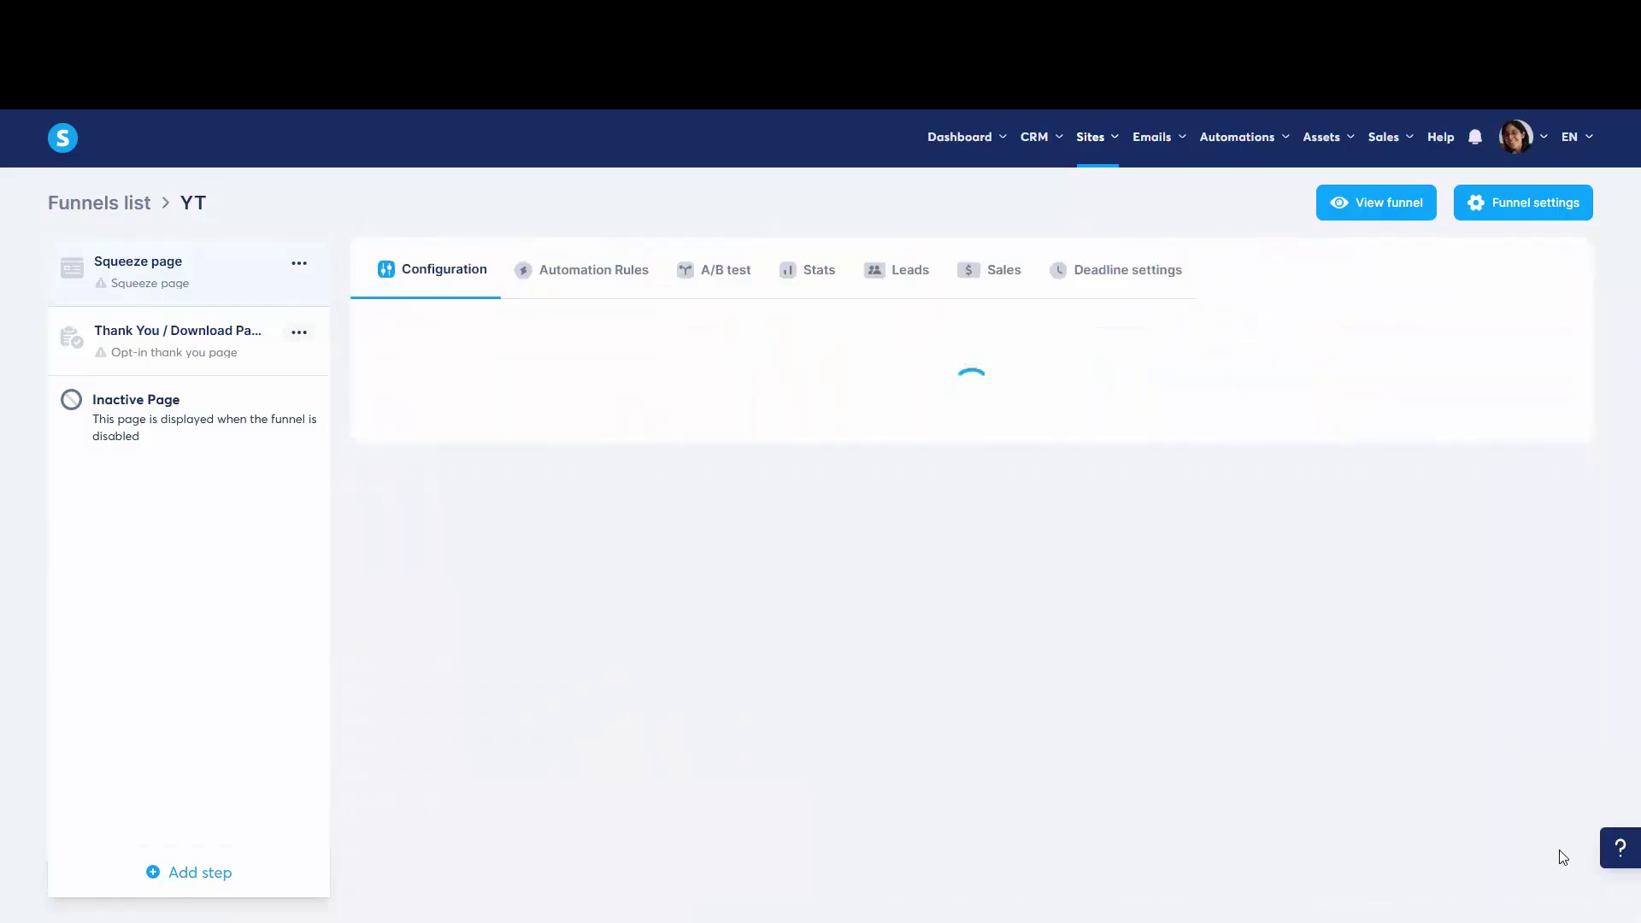
mouse_move(1282, 445)
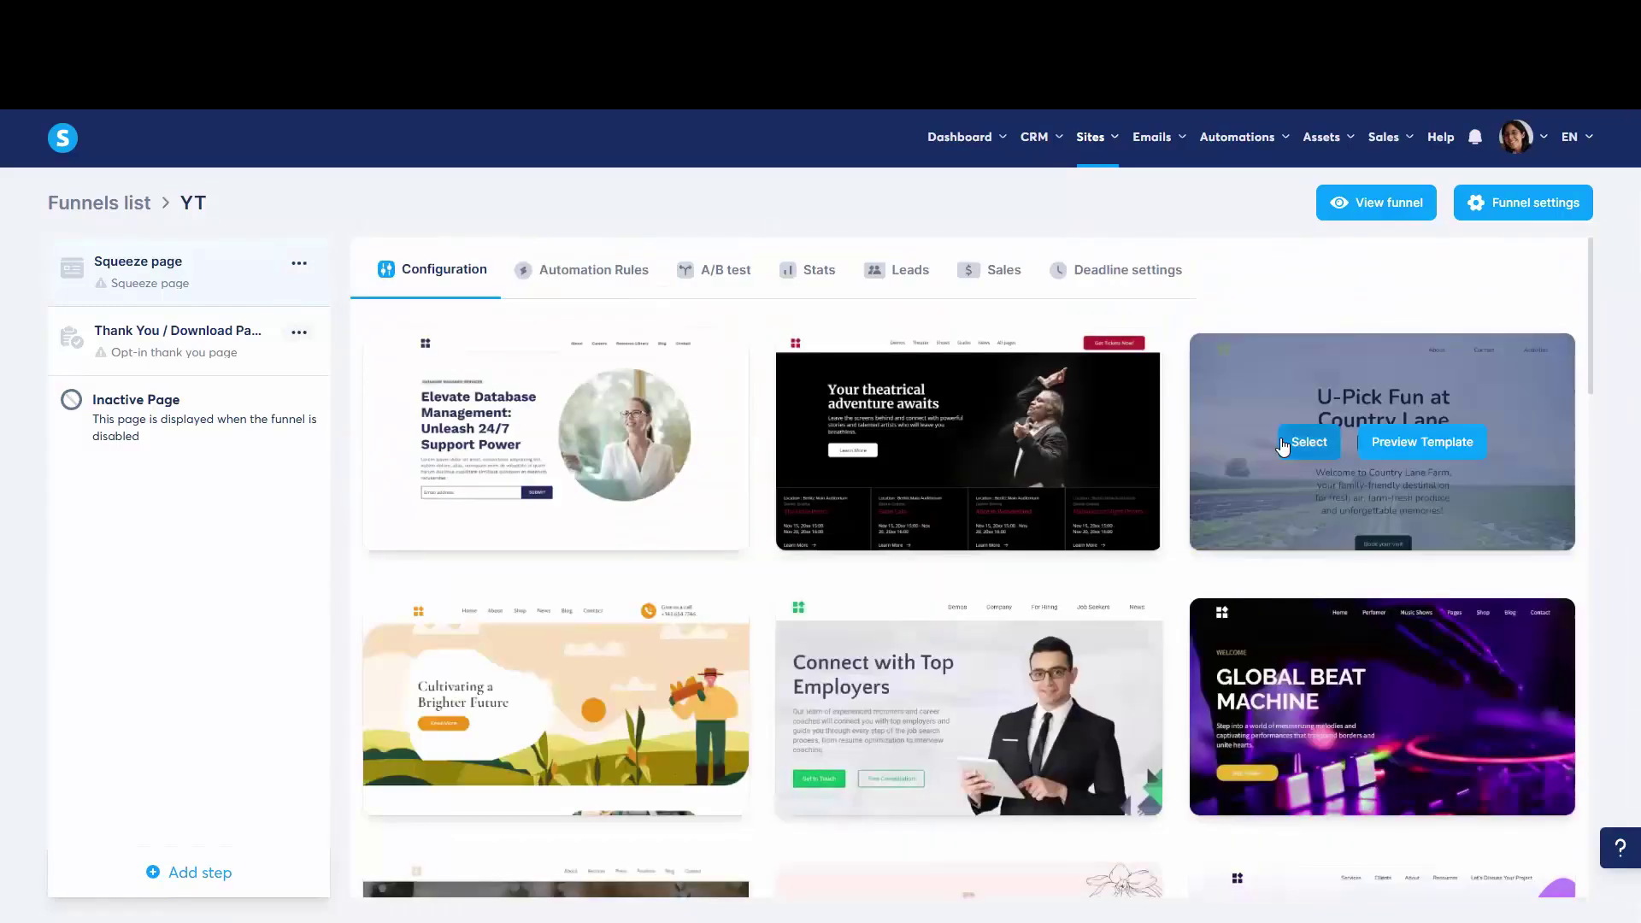
scroll(1282, 445, down, 8)
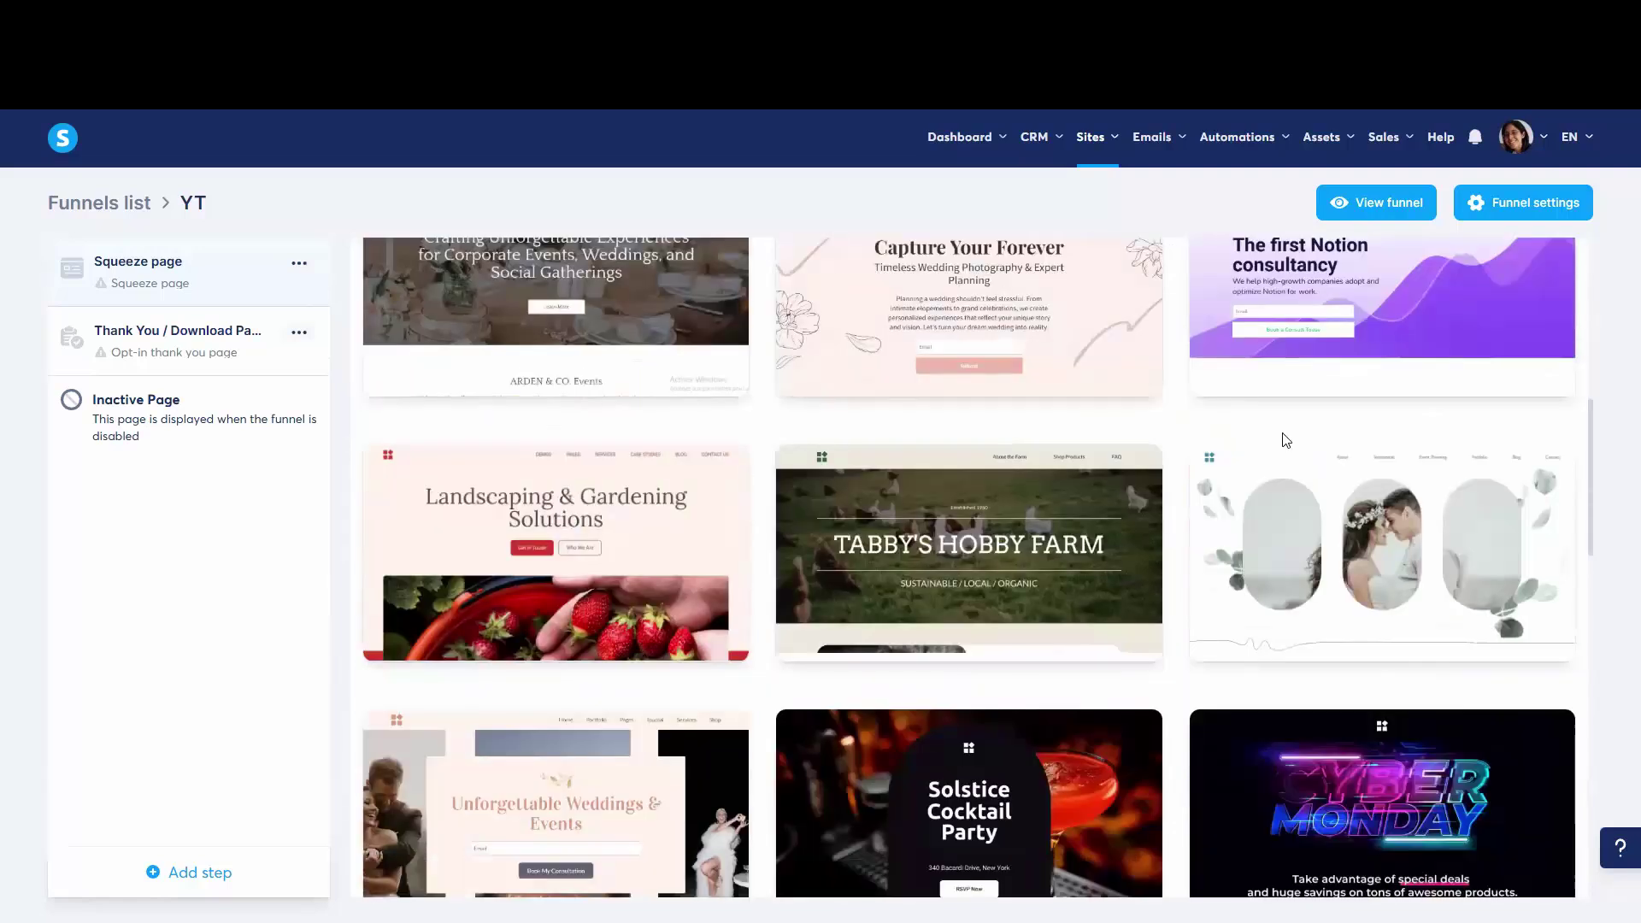
scroll(1286, 440, down, 8)
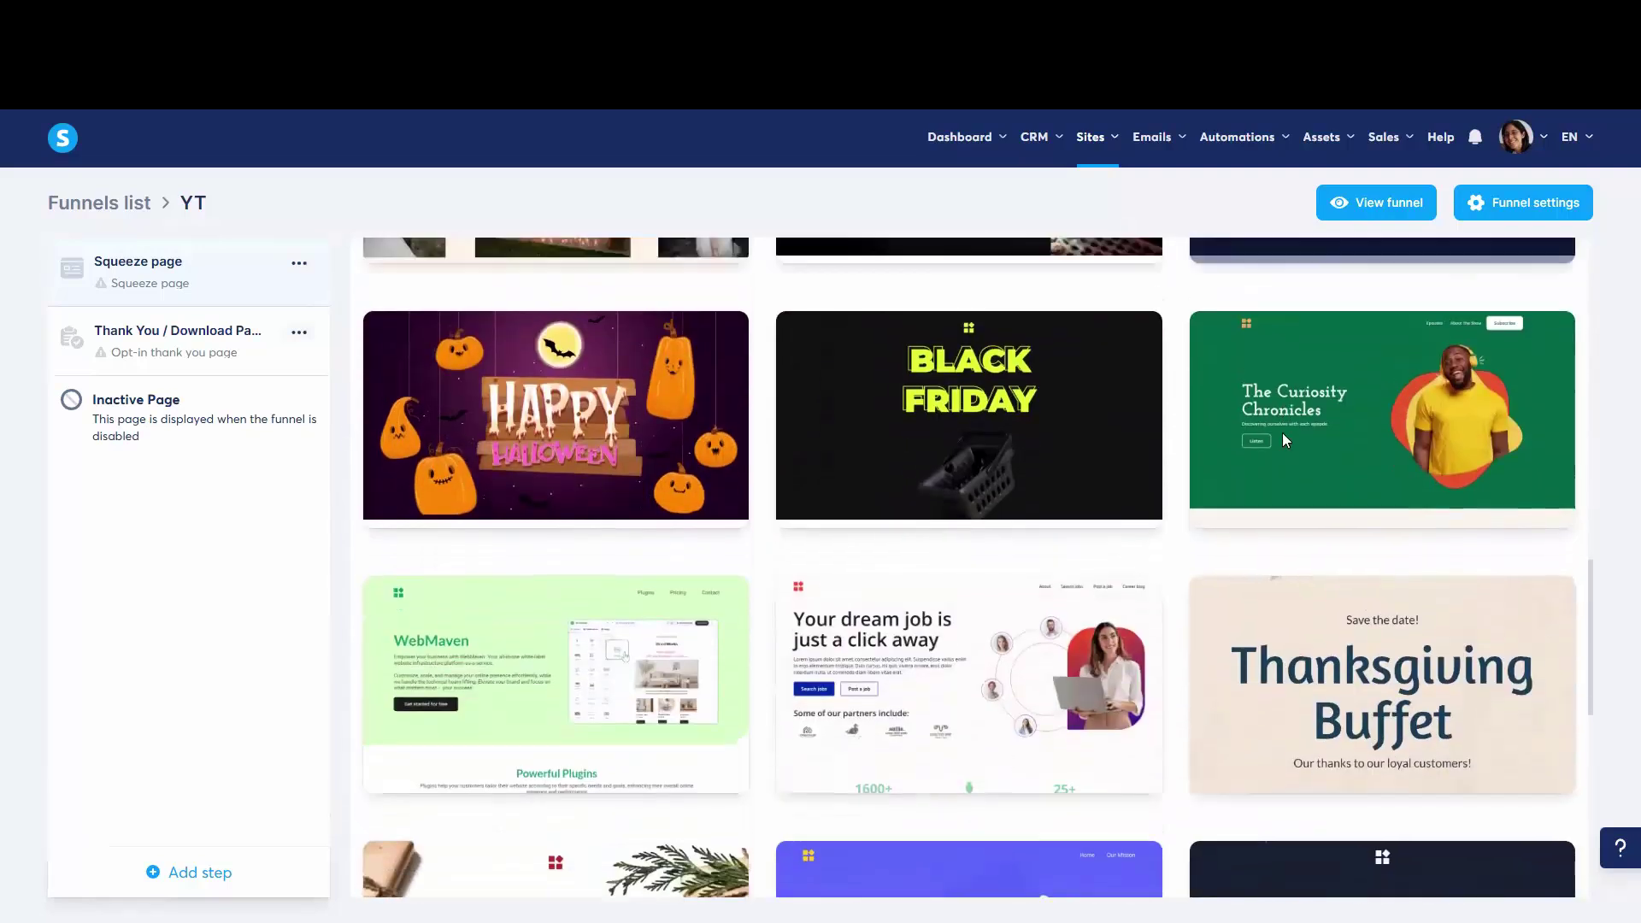
scroll(1286, 441, up, 3)
scroll(1286, 440, down, 7)
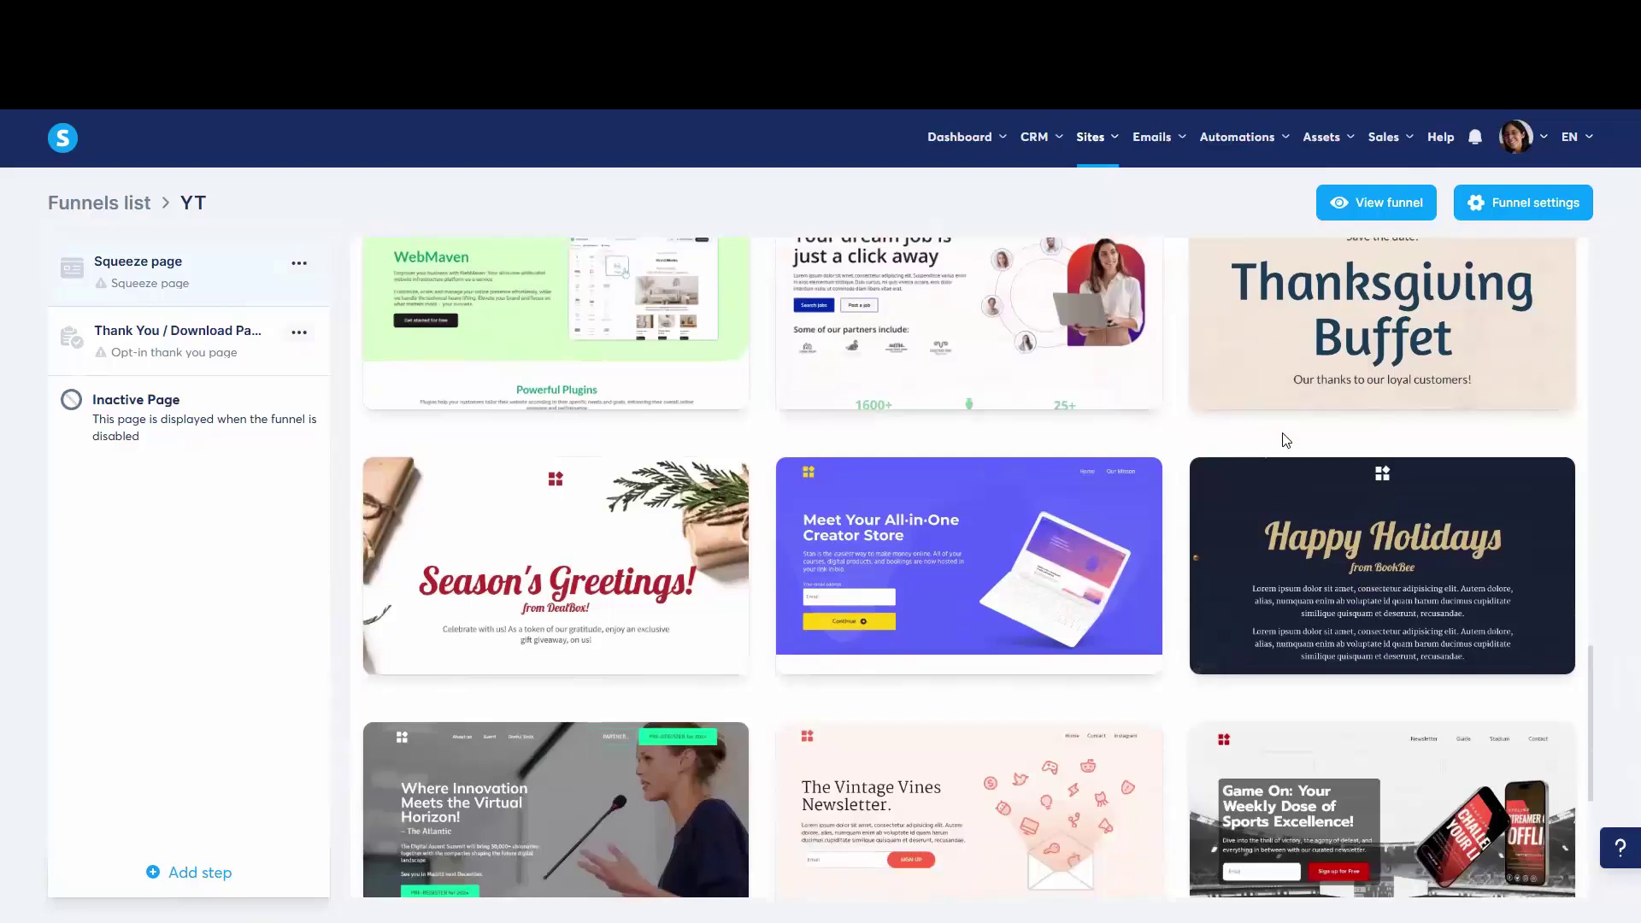
scroll(1286, 440, down, 5)
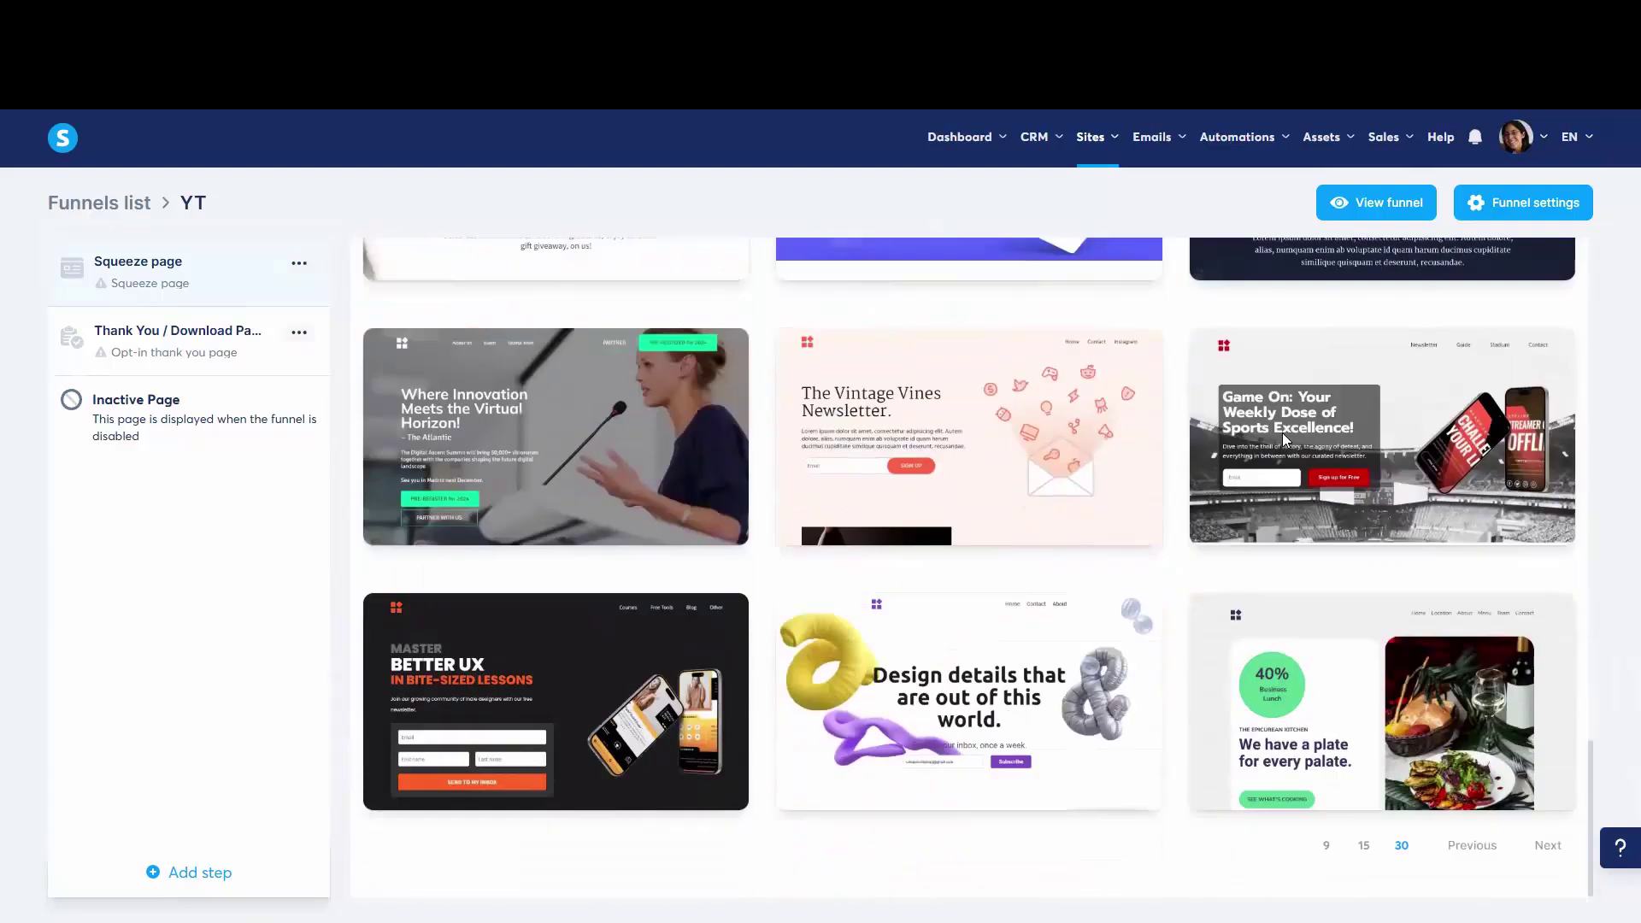
Step: On the fourth page of templates, preview the restaurant About Us design and examine its sections and email sign-up form
click(1548, 846)
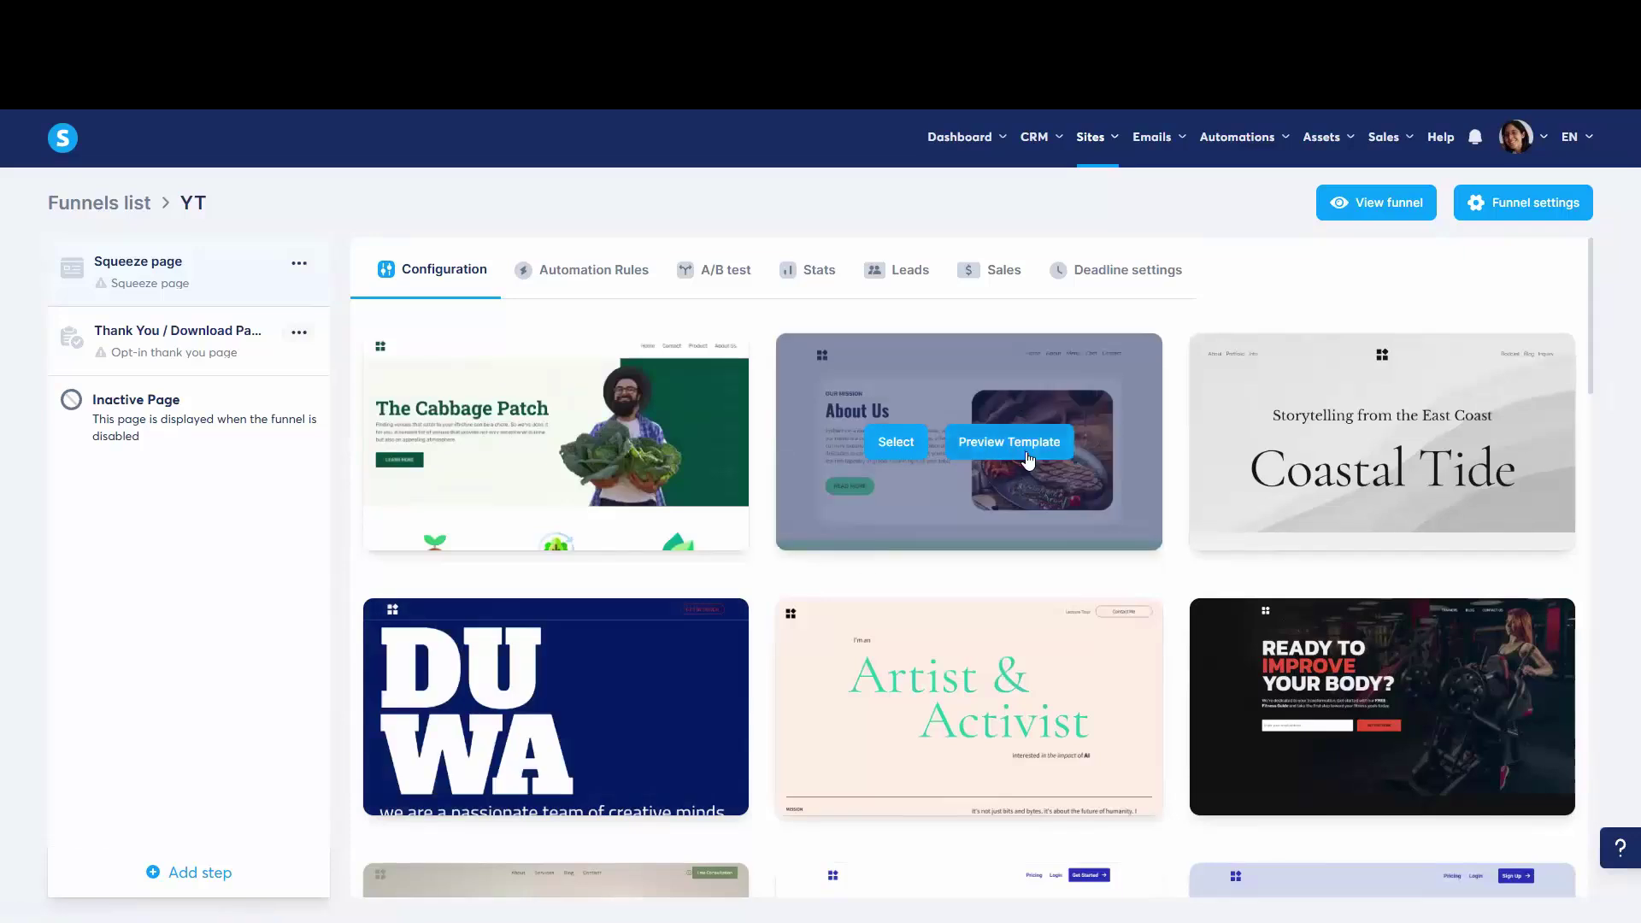
click(1028, 459)
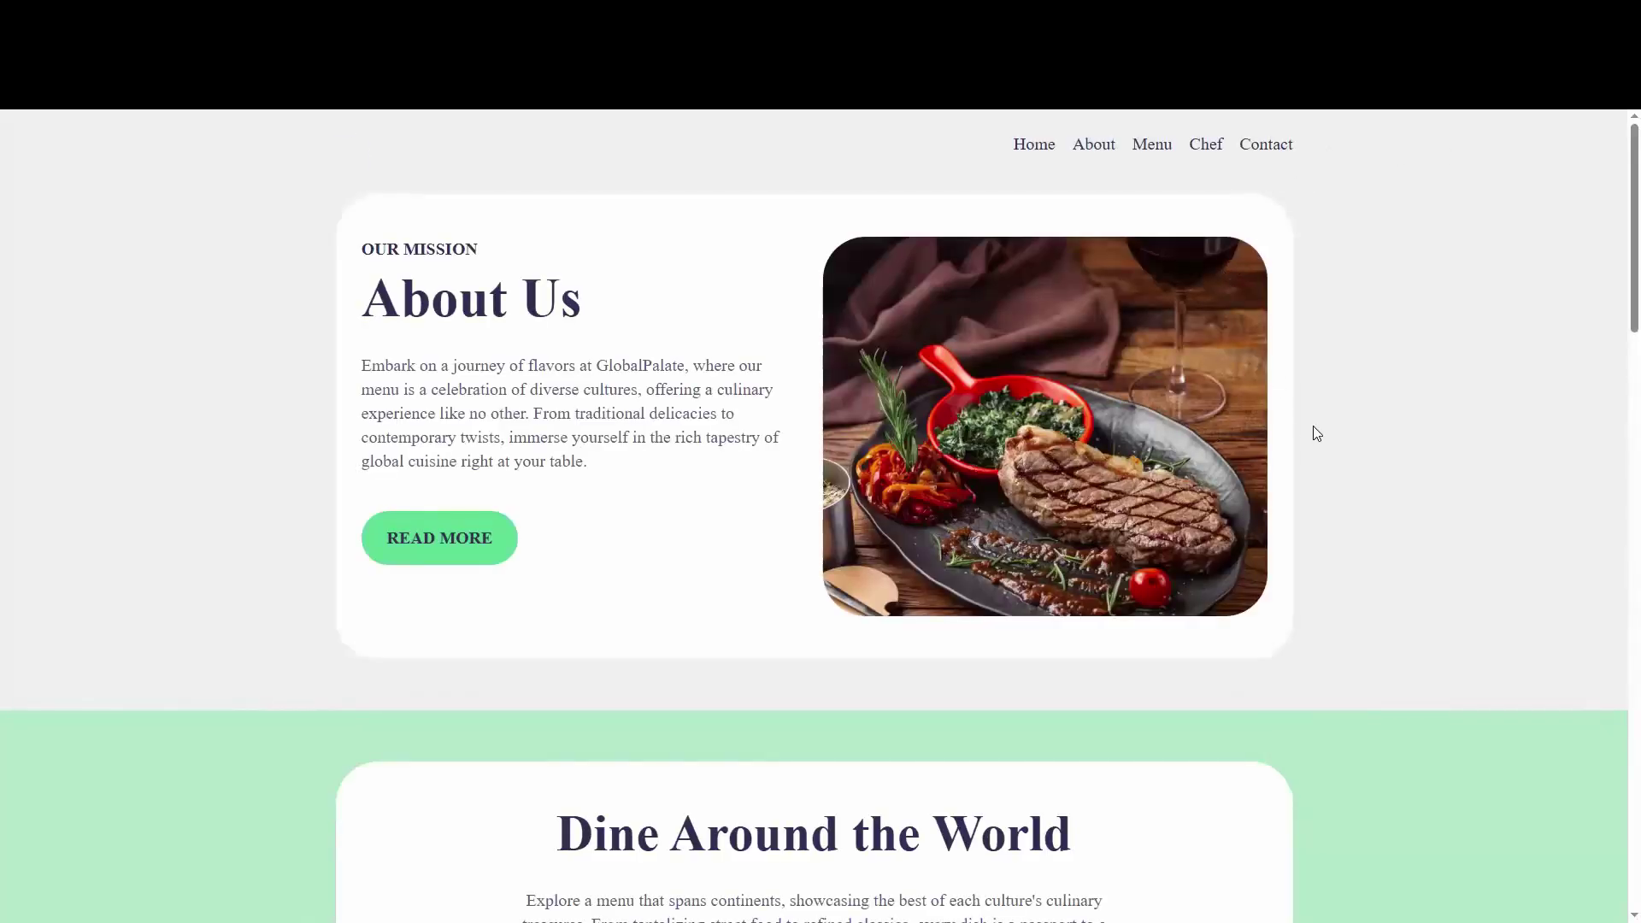
scroll(1144, 438, down, 15)
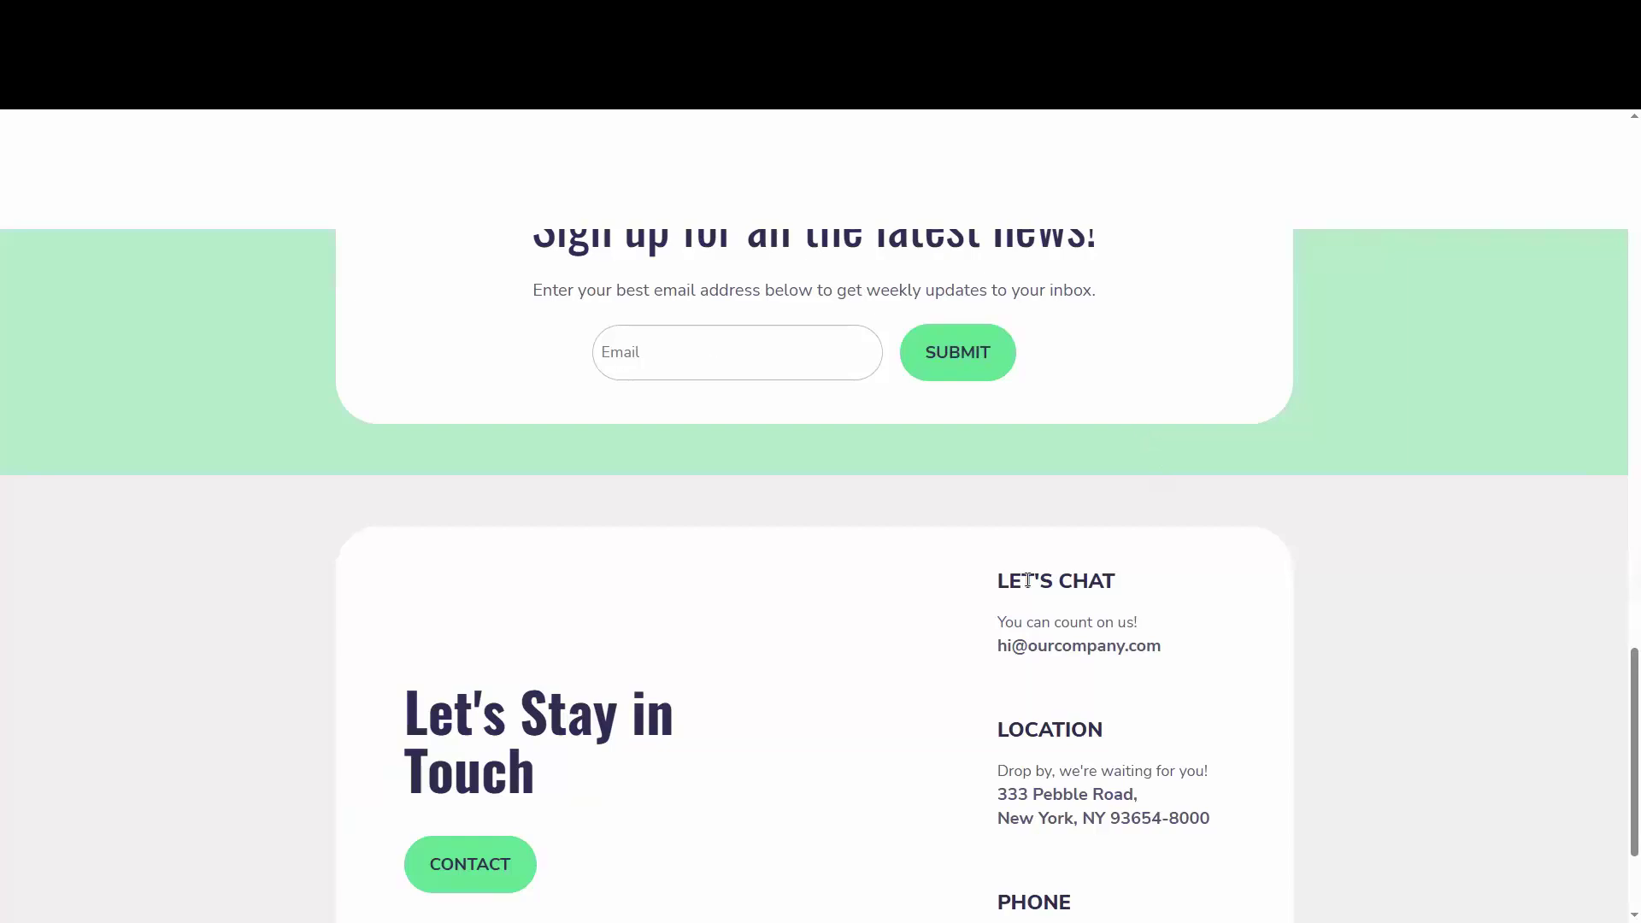
scroll(1231, 330, down, 2)
scroll(1212, 362, up, 5)
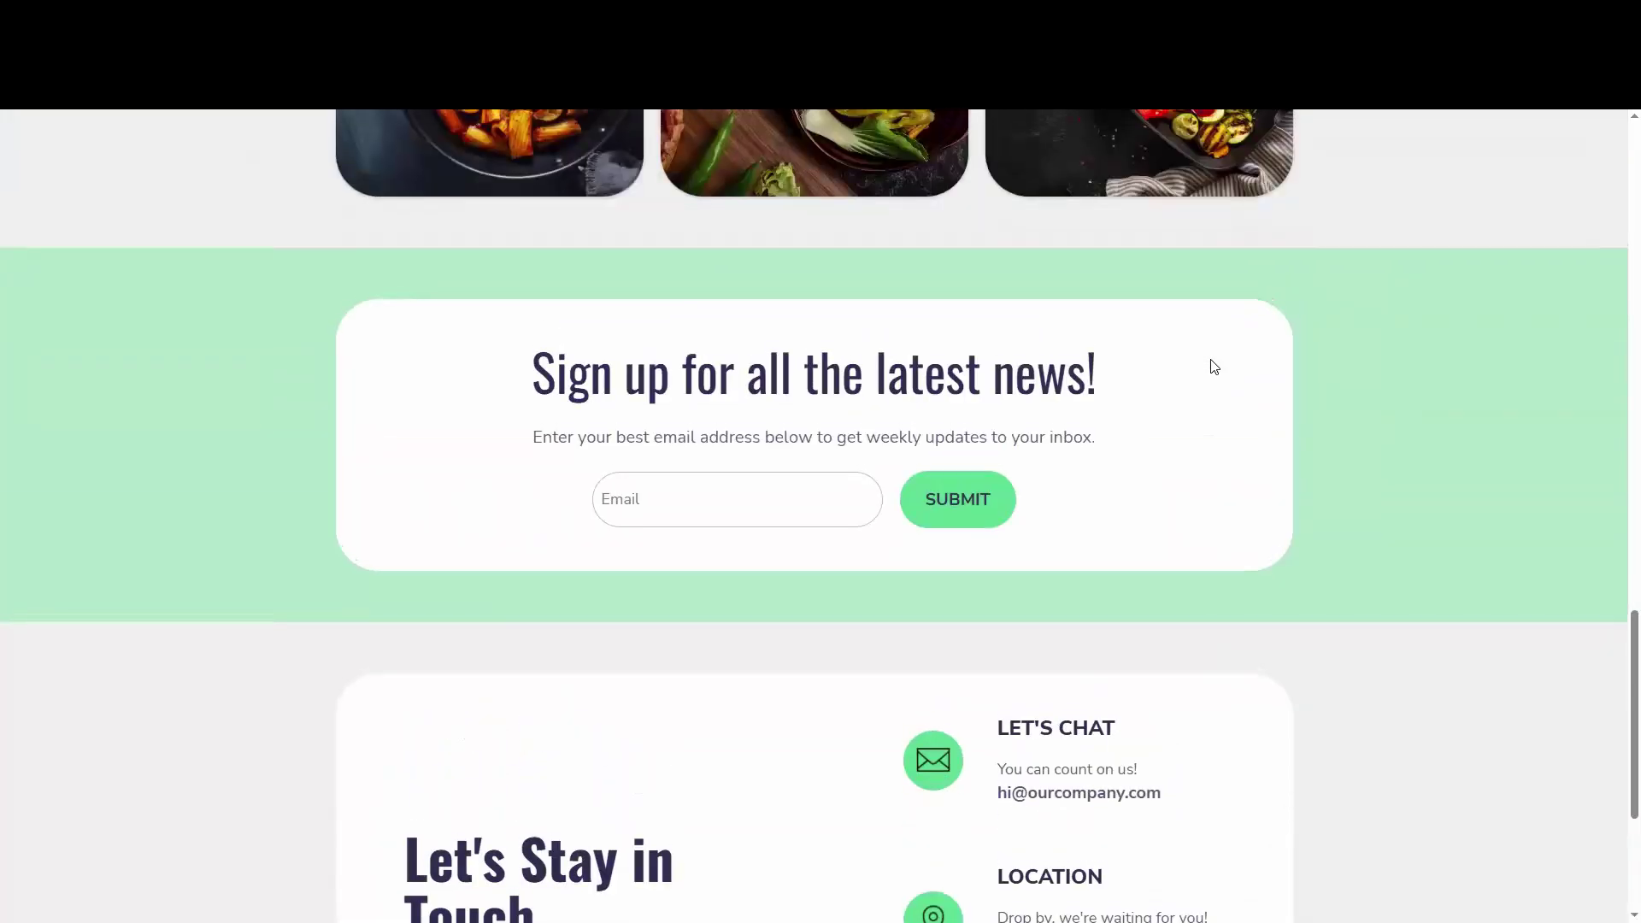
scroll(1084, 550, up, 10)
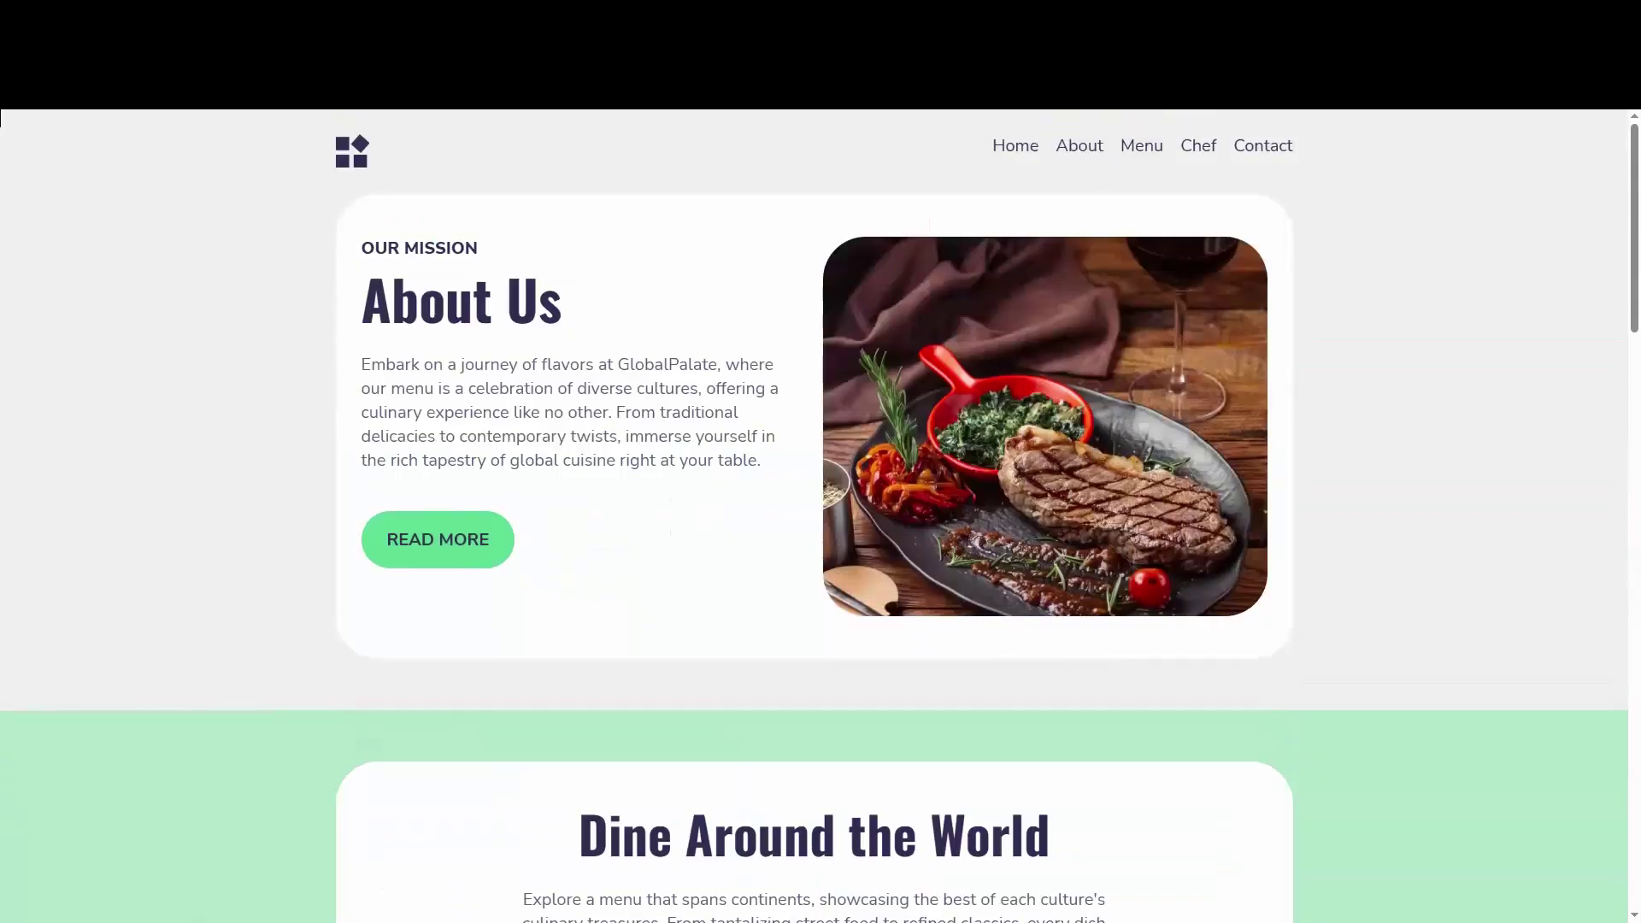
key(ctrl+w)
Step: Choose the restaurant About Us template for the squeeze page and open the page in the editor
mouse_move(911, 489)
click(895, 442)
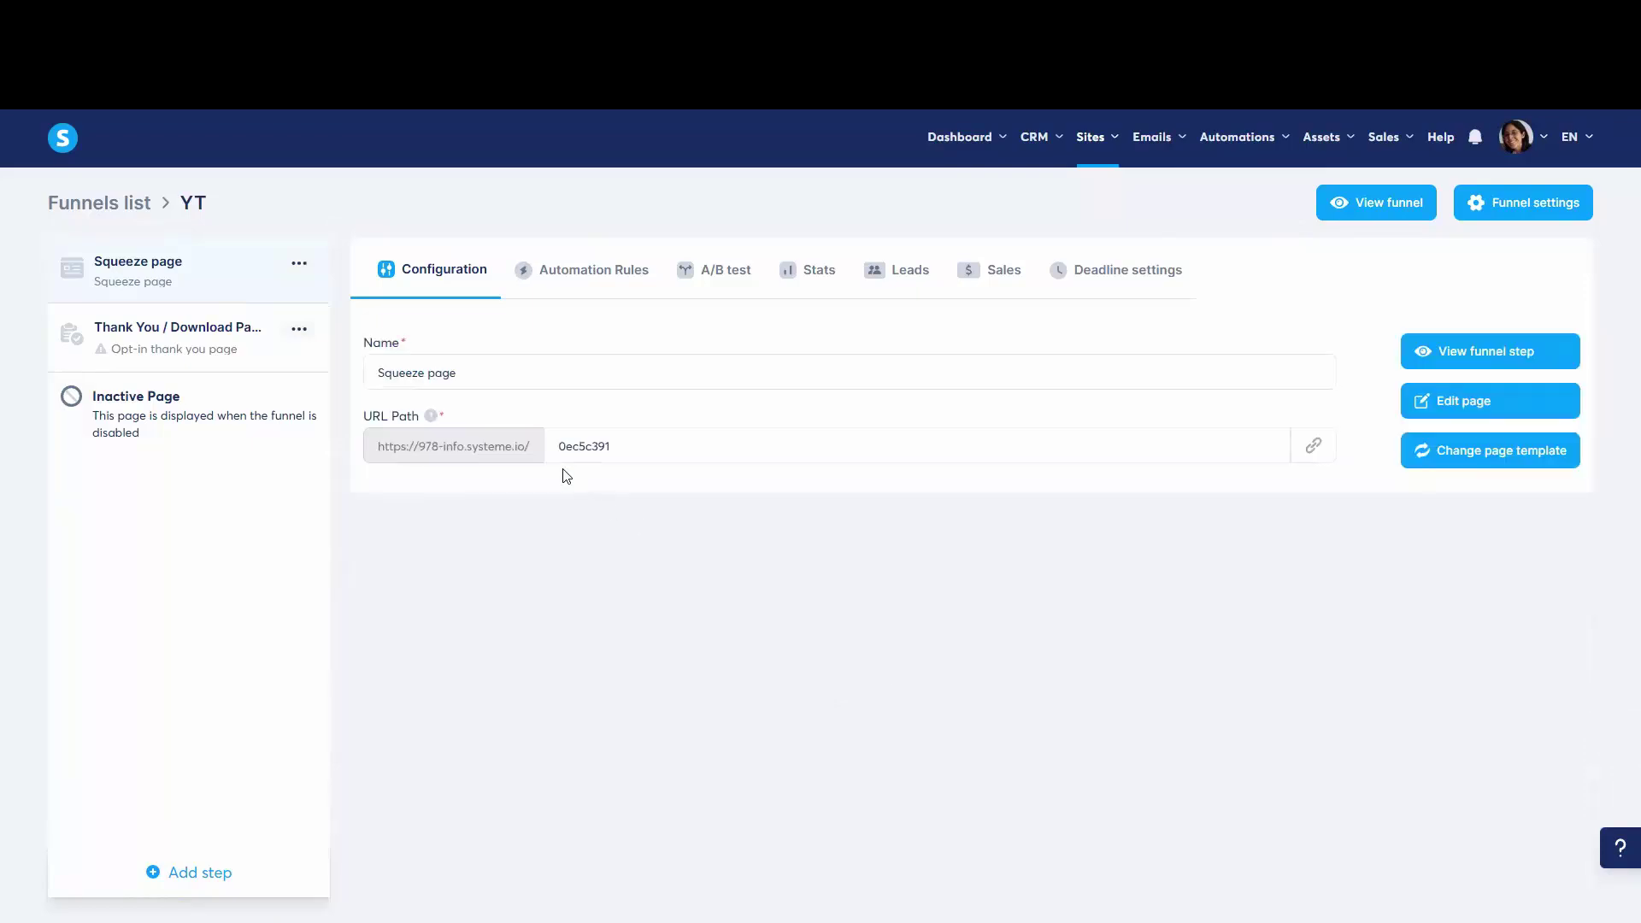
click(1493, 401)
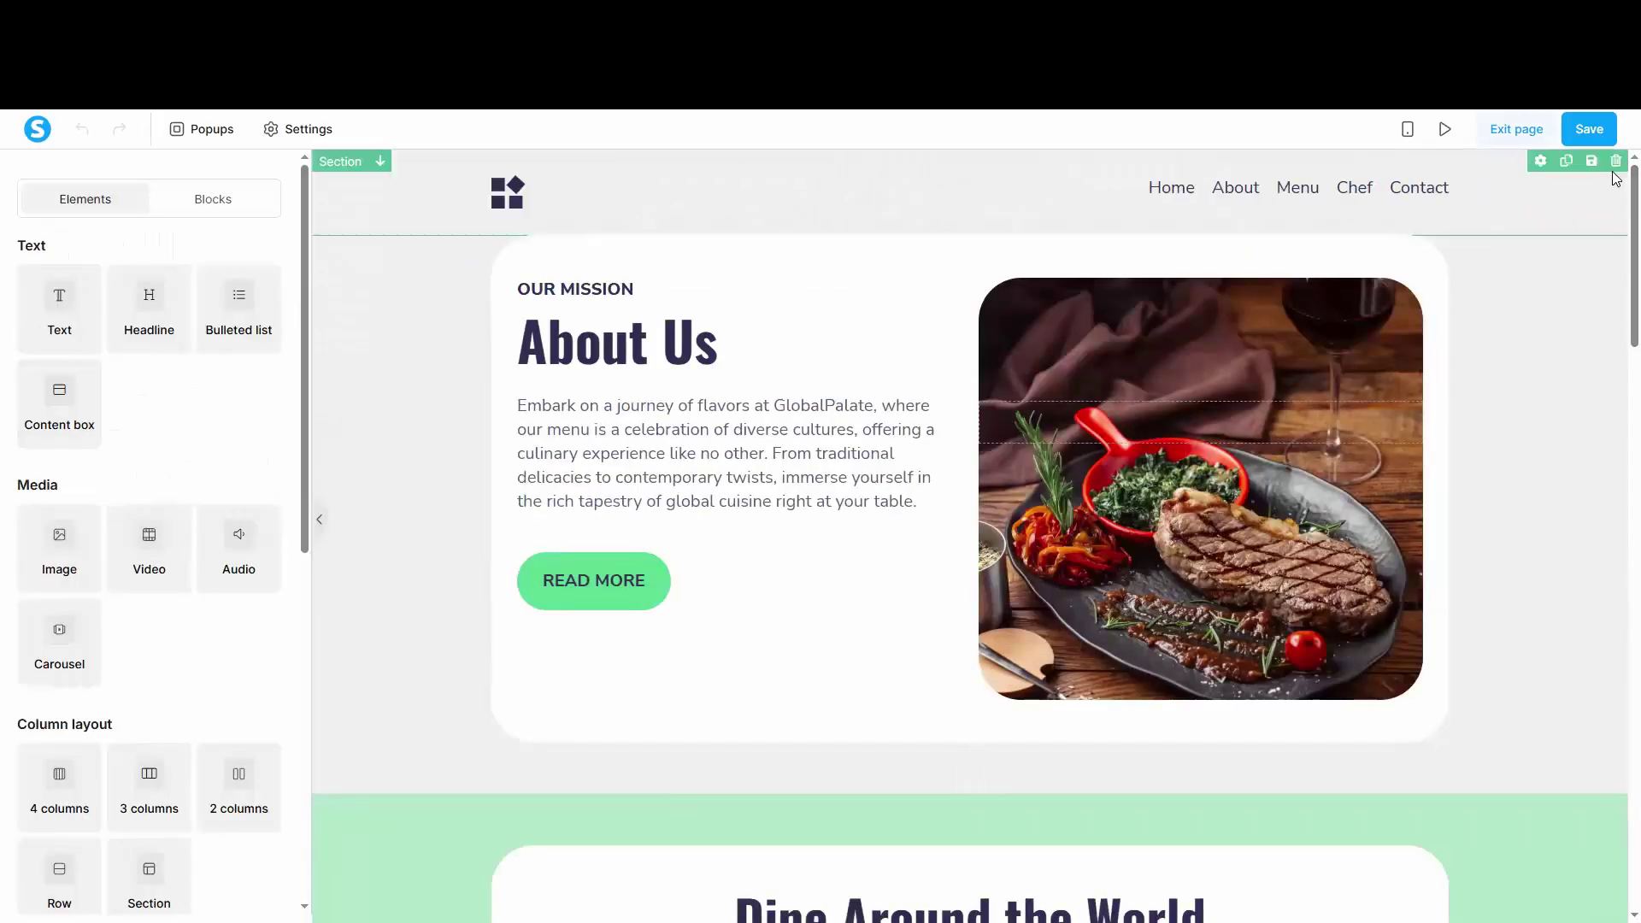
Step: Delete the header menu section and the About Us section from the squeeze page
click(1616, 160)
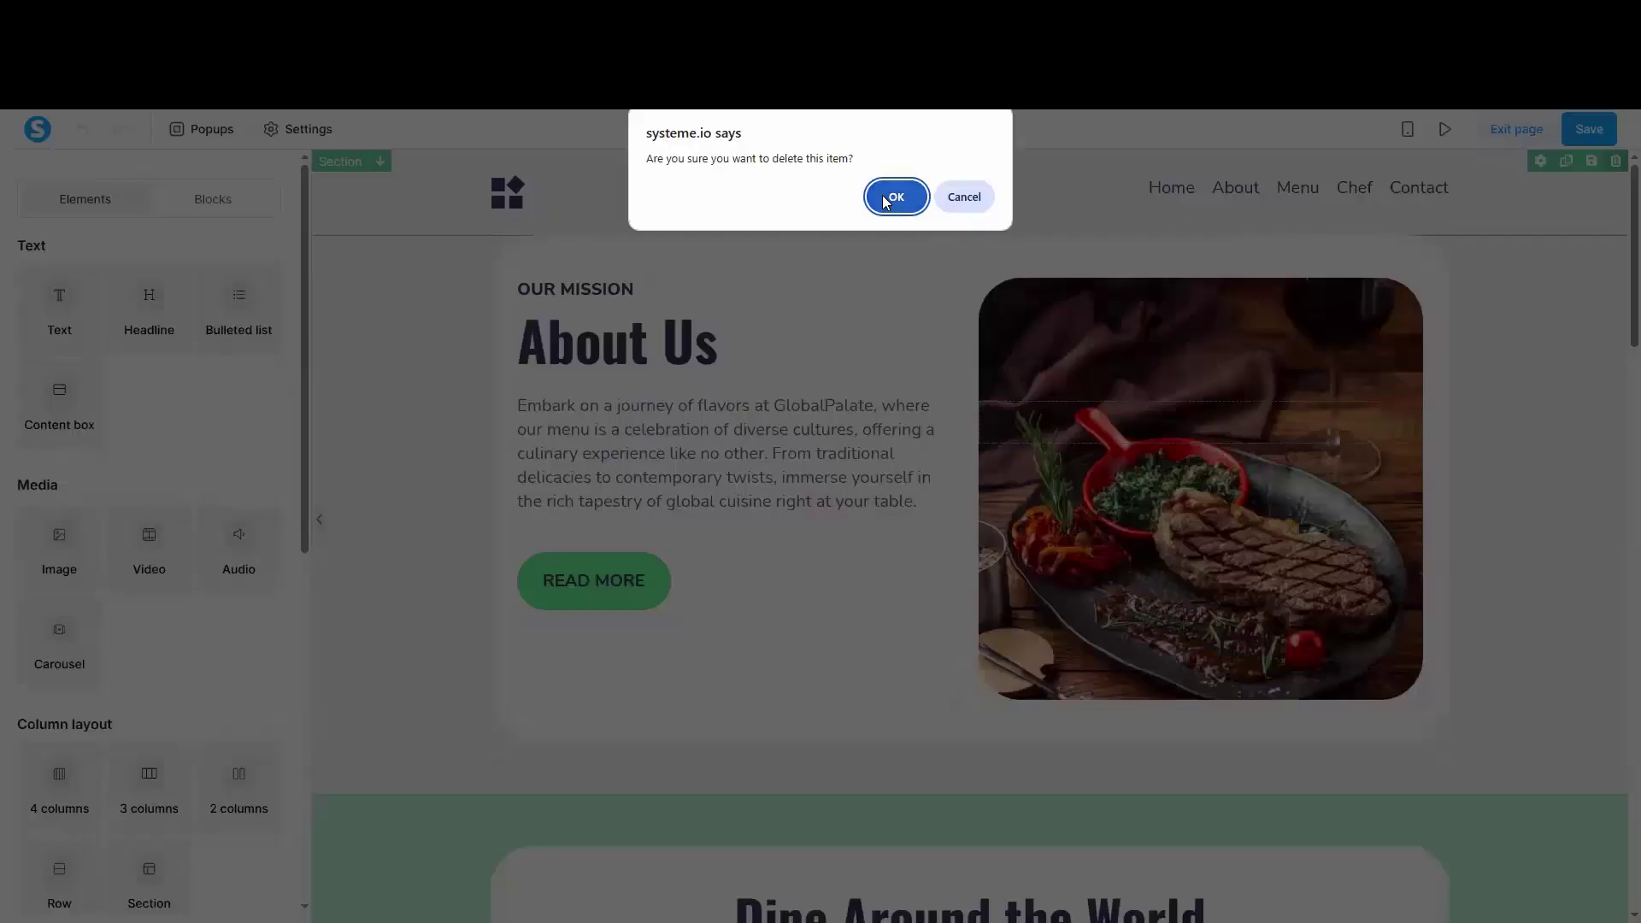
click(895, 196)
click(1615, 161)
click(896, 197)
Step: Delete the Dine Around the World and An Unforgettable Atmosphere sections from the squeeze page
scroll(1158, 641, down, 3)
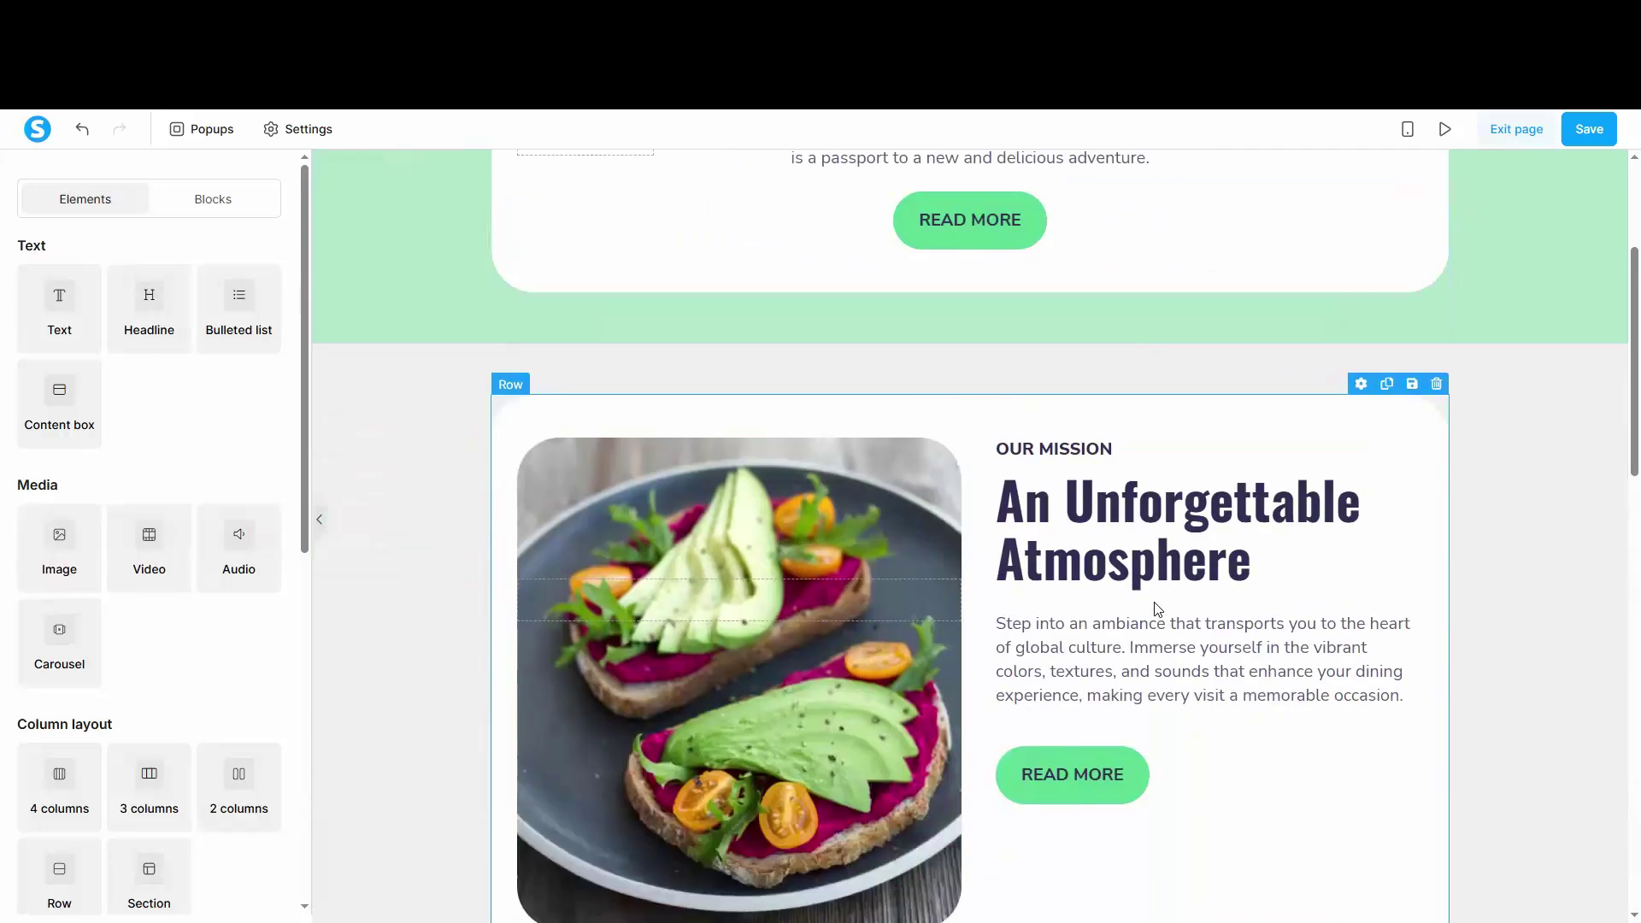
scroll(1158, 609, down, 10)
scroll(1293, 561, up, 7)
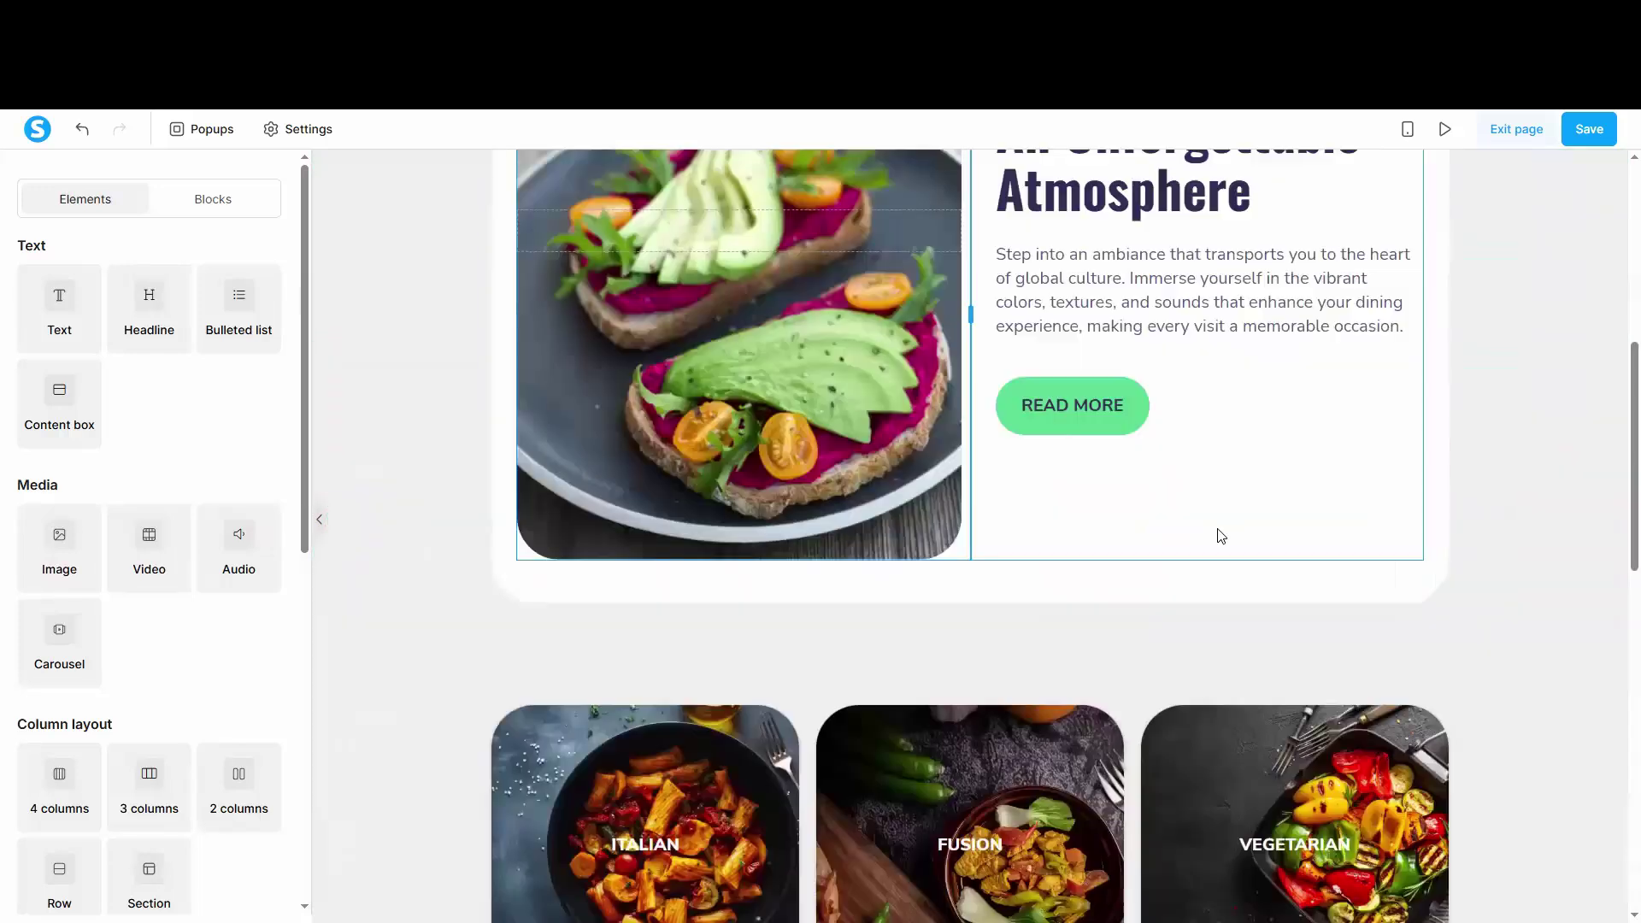
scroll(1220, 535, up, 7)
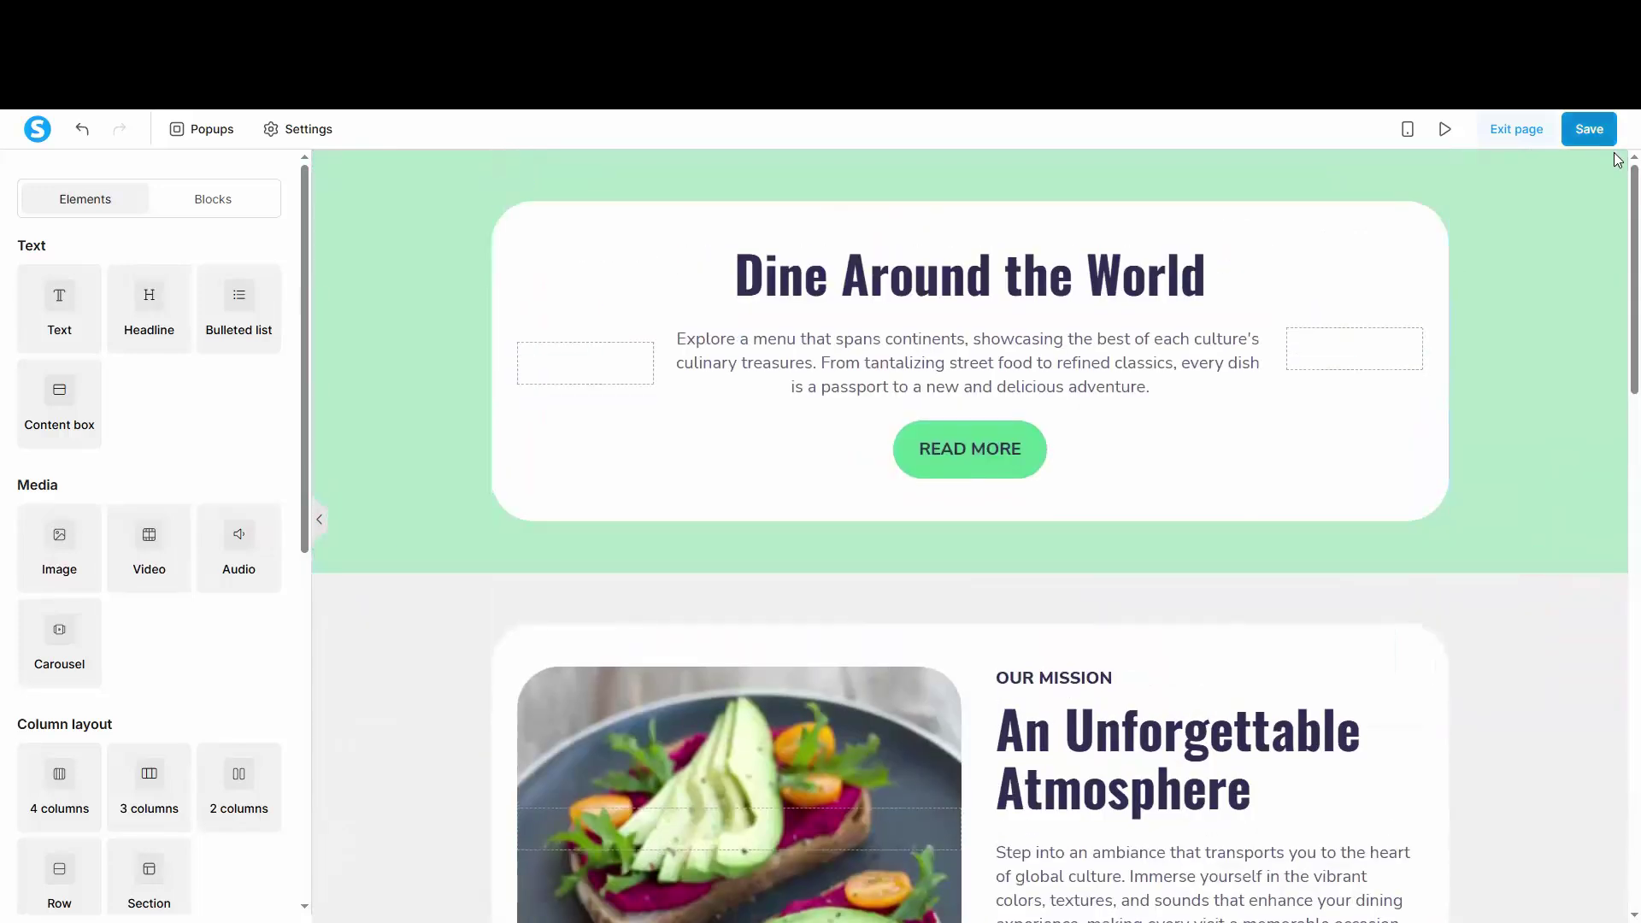
click(1618, 160)
click(889, 198)
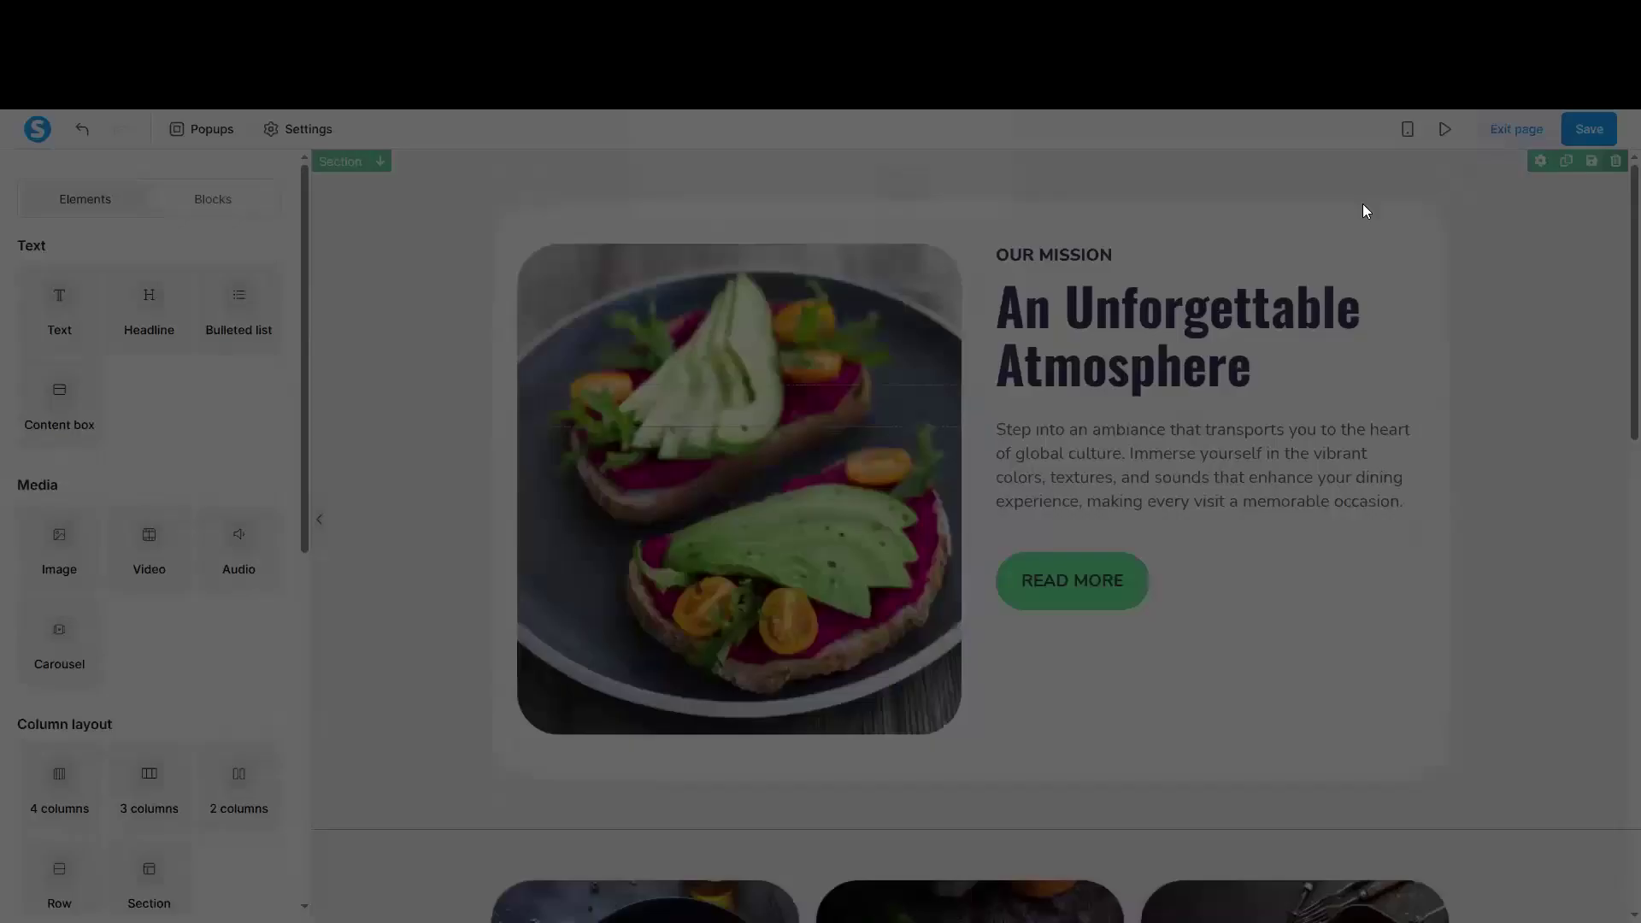
click(1616, 160)
click(895, 203)
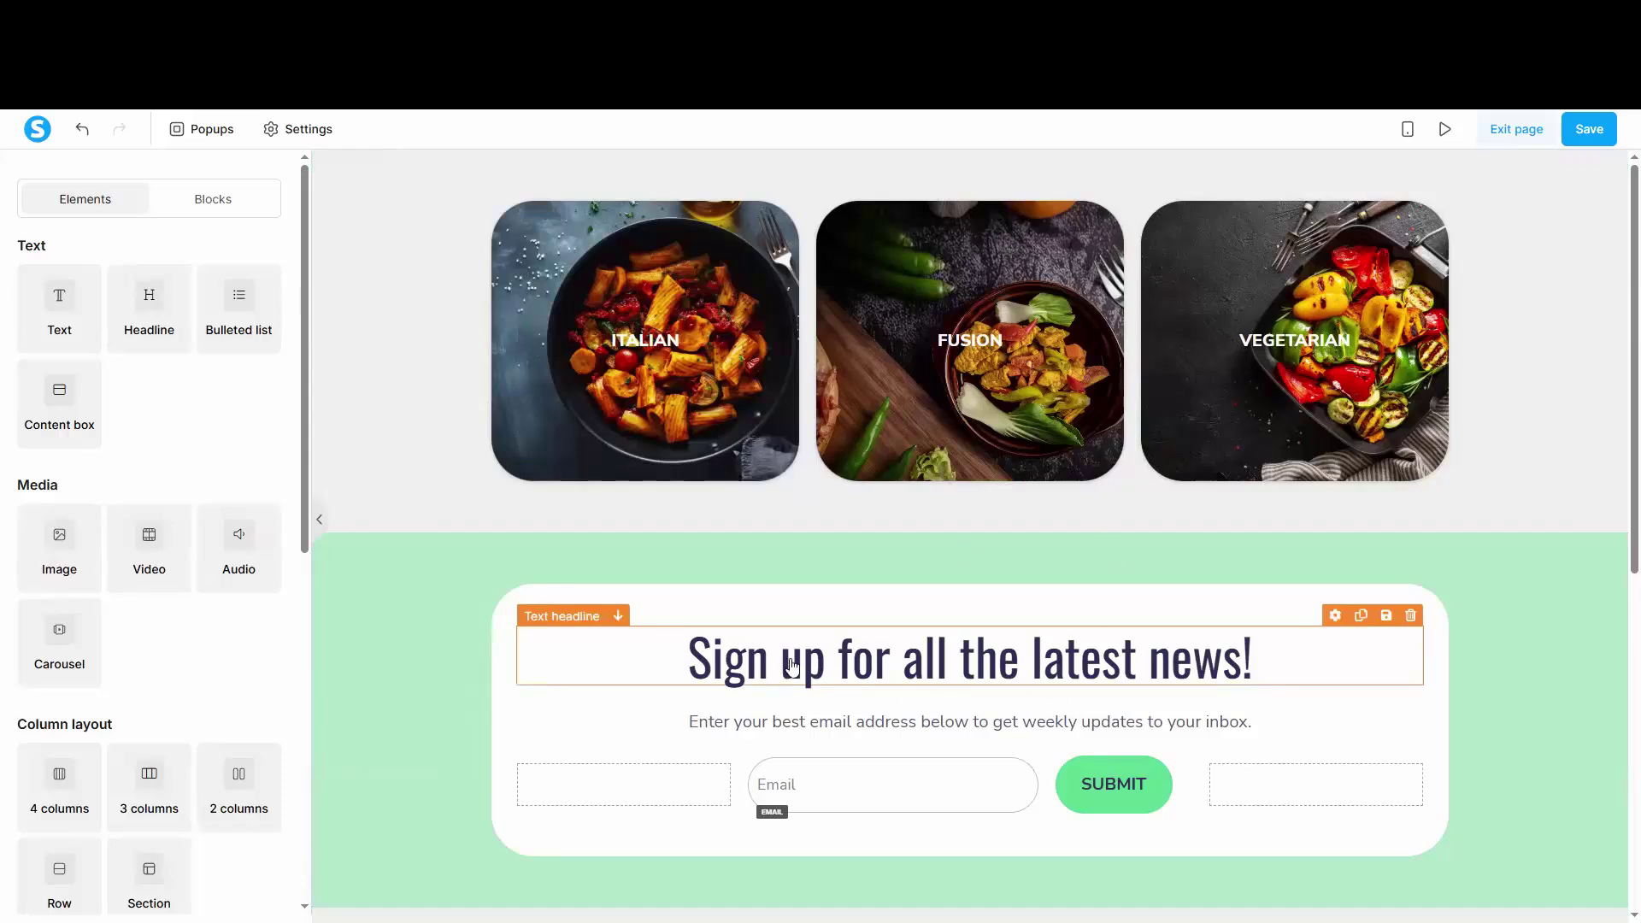
Step: Look over the available page elements, save the squeeze page and return to the funnel's steps
scroll(228, 407, down, 4)
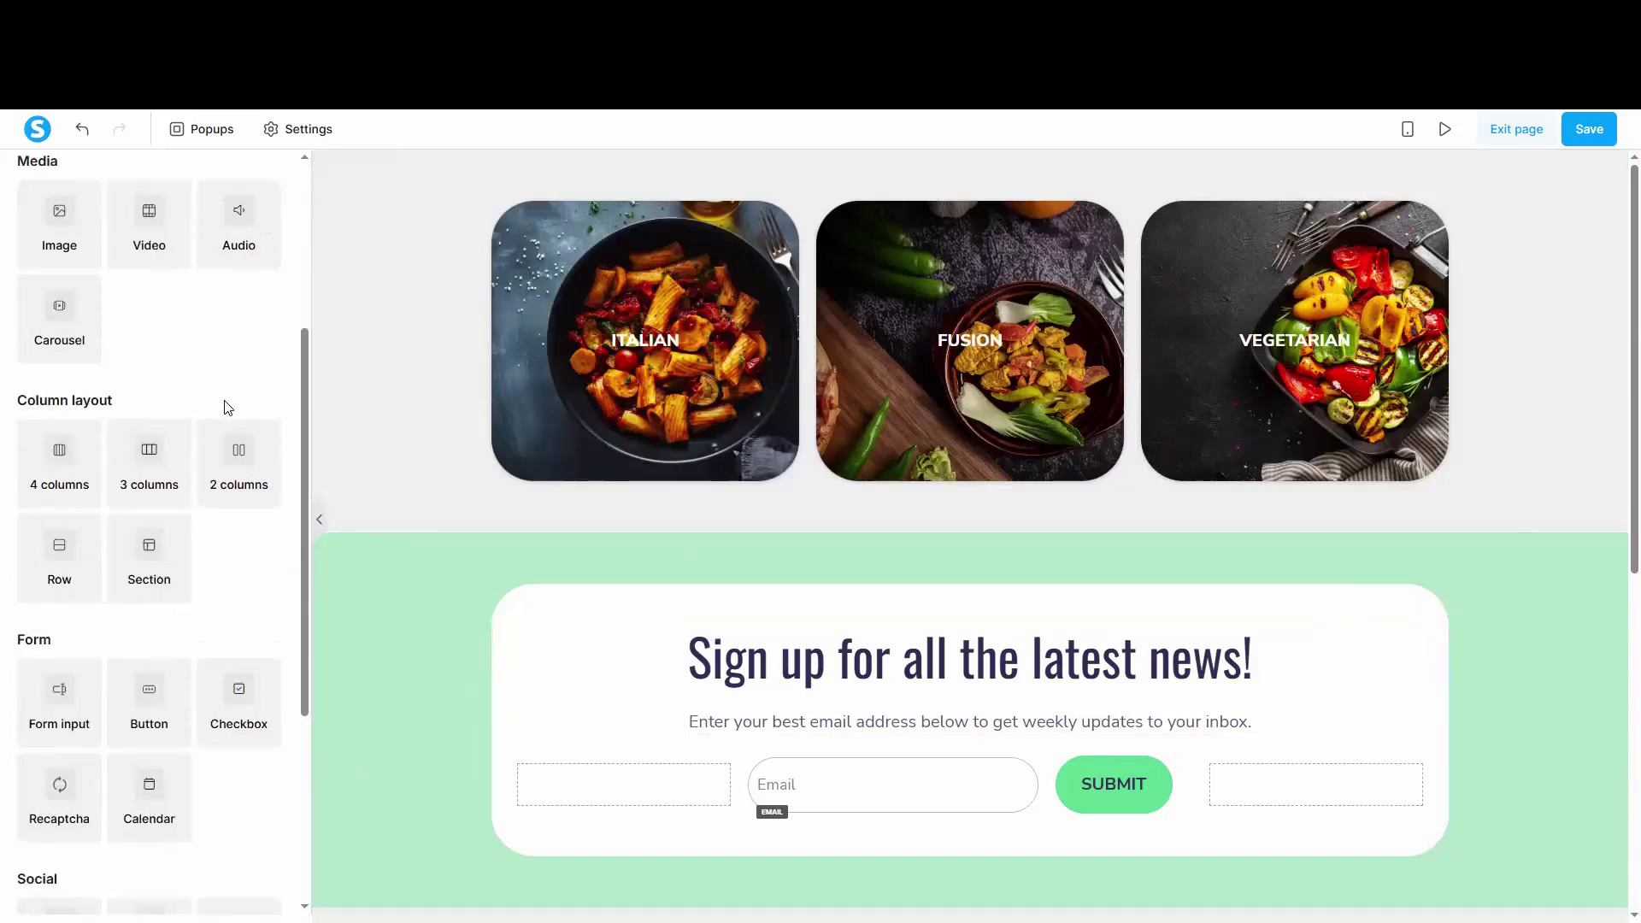
scroll(228, 407, down, 4)
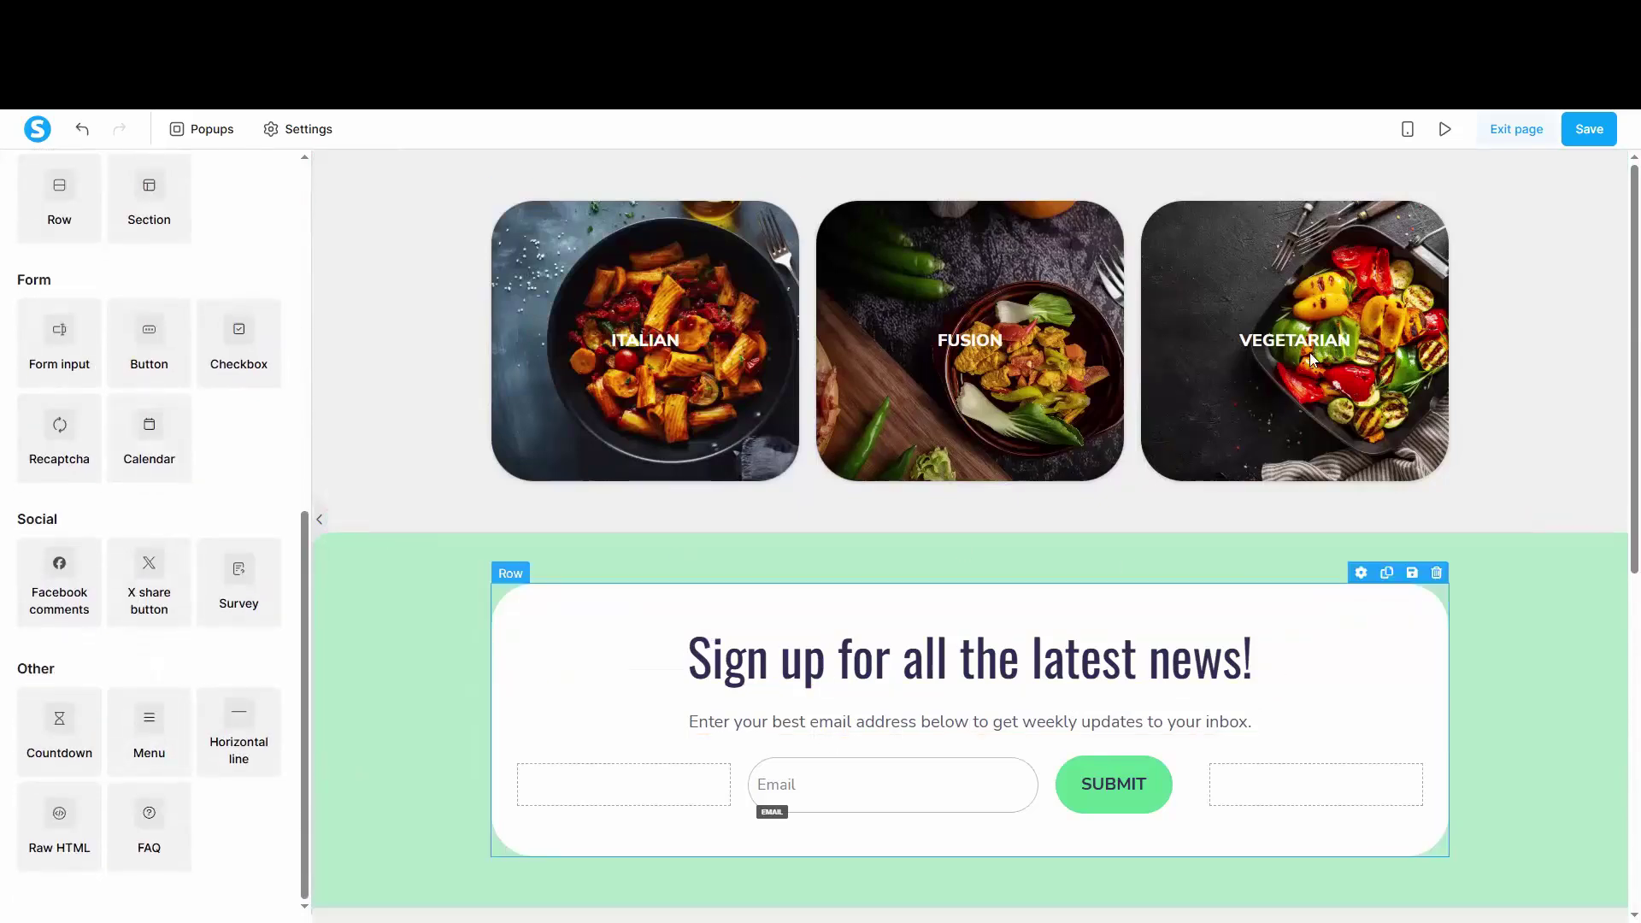
click(1589, 129)
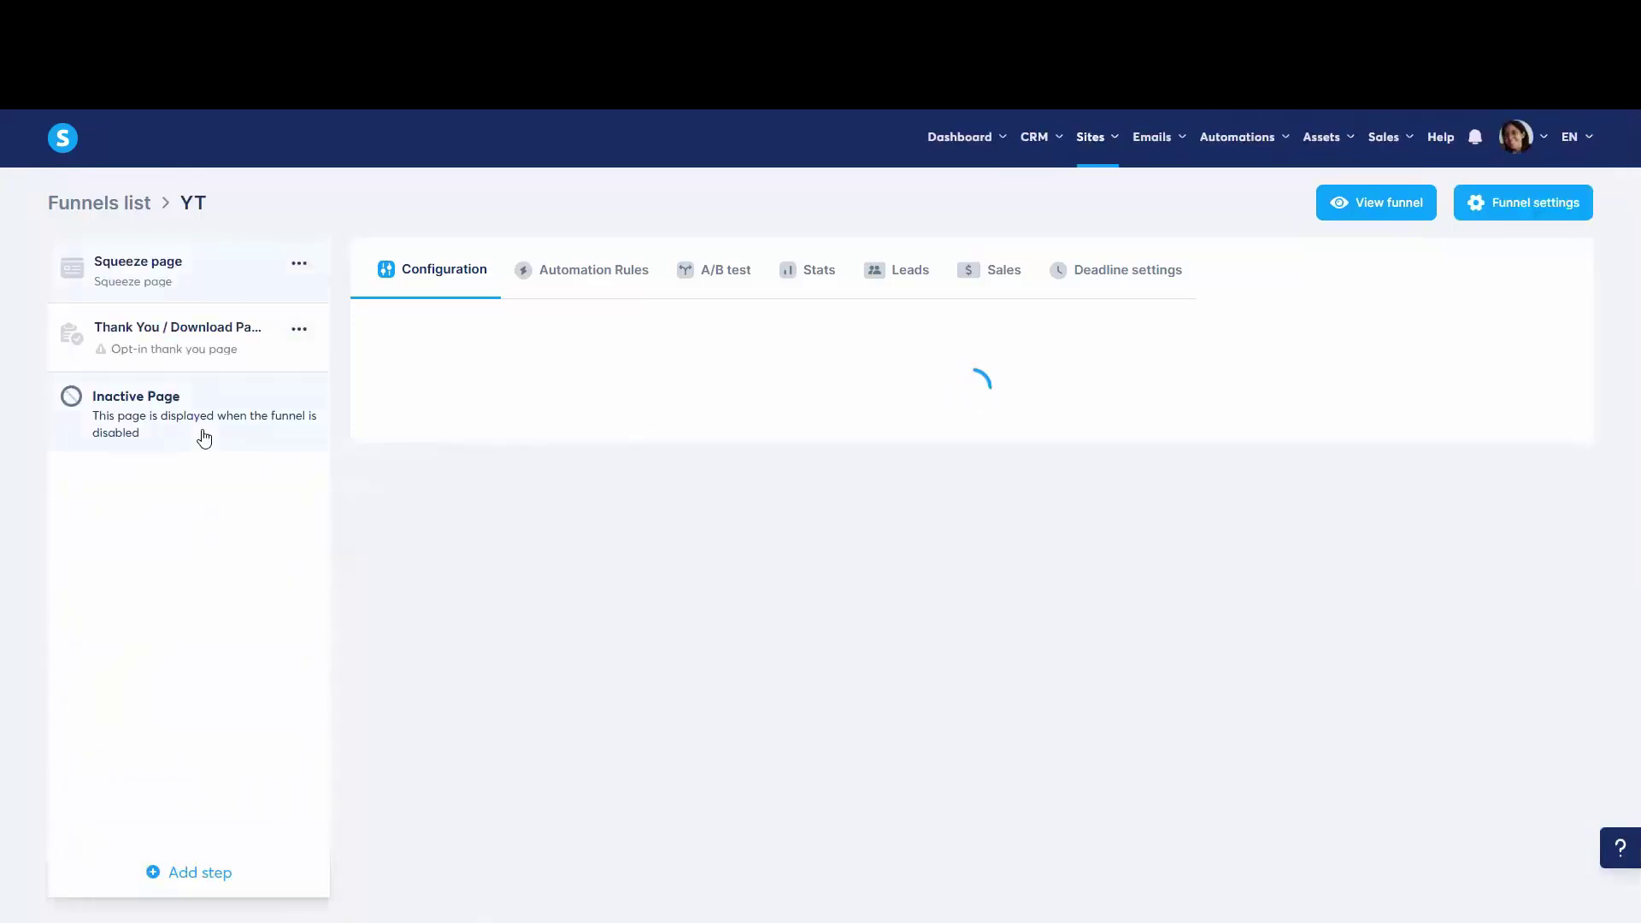
Step: Open the Thank You / Download Page step and look through its template designs
click(206, 363)
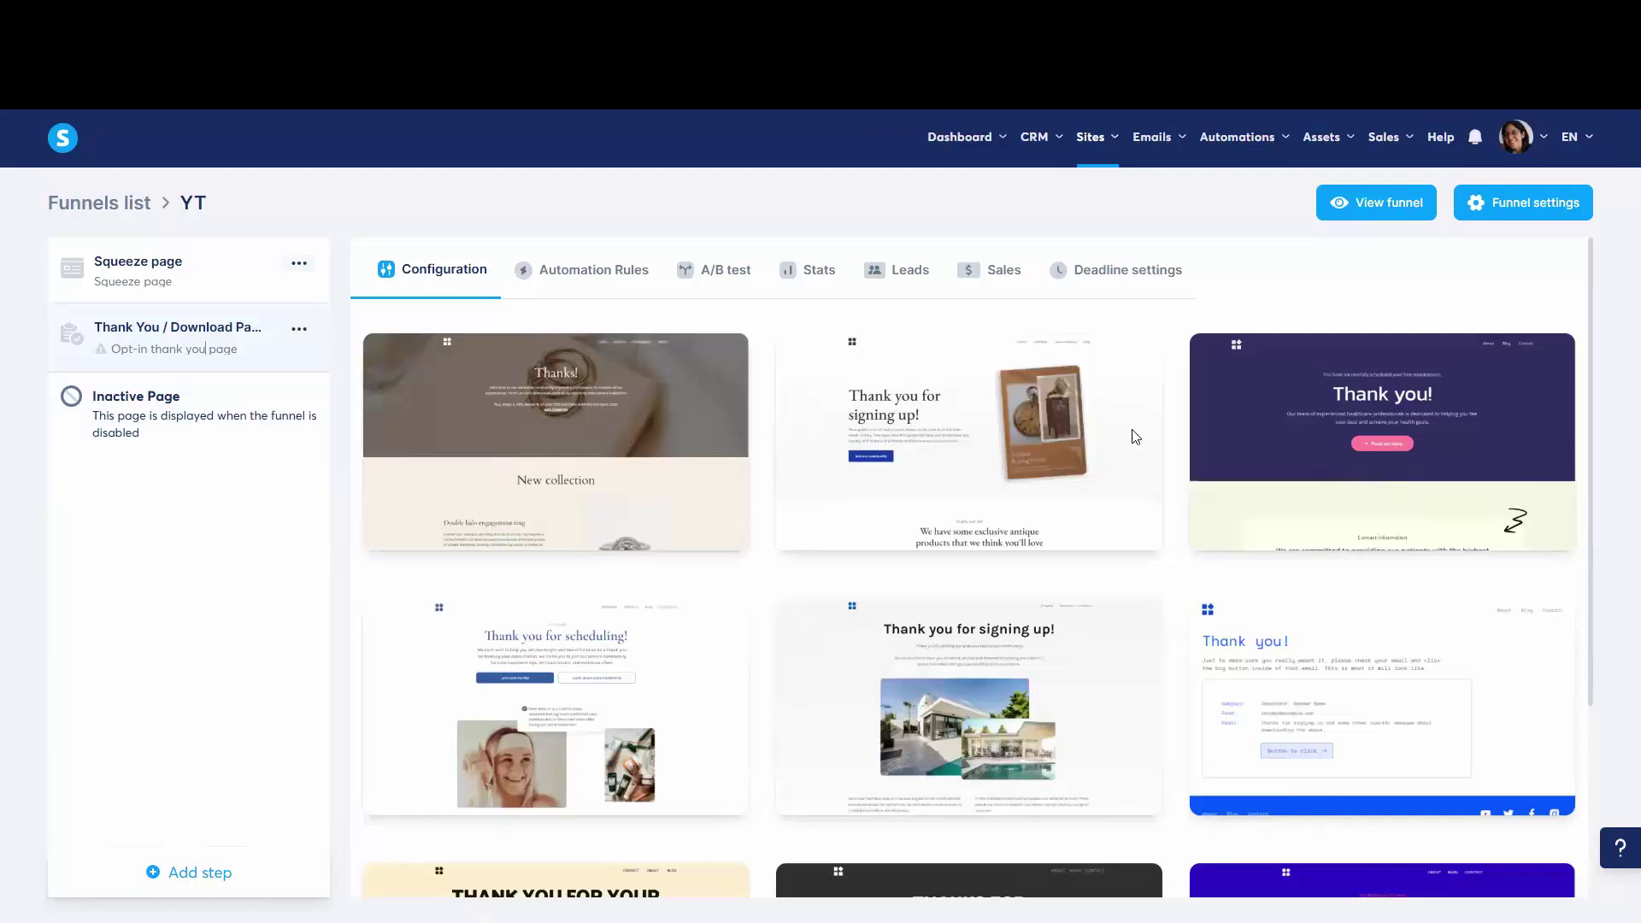
mouse_move(1365, 454)
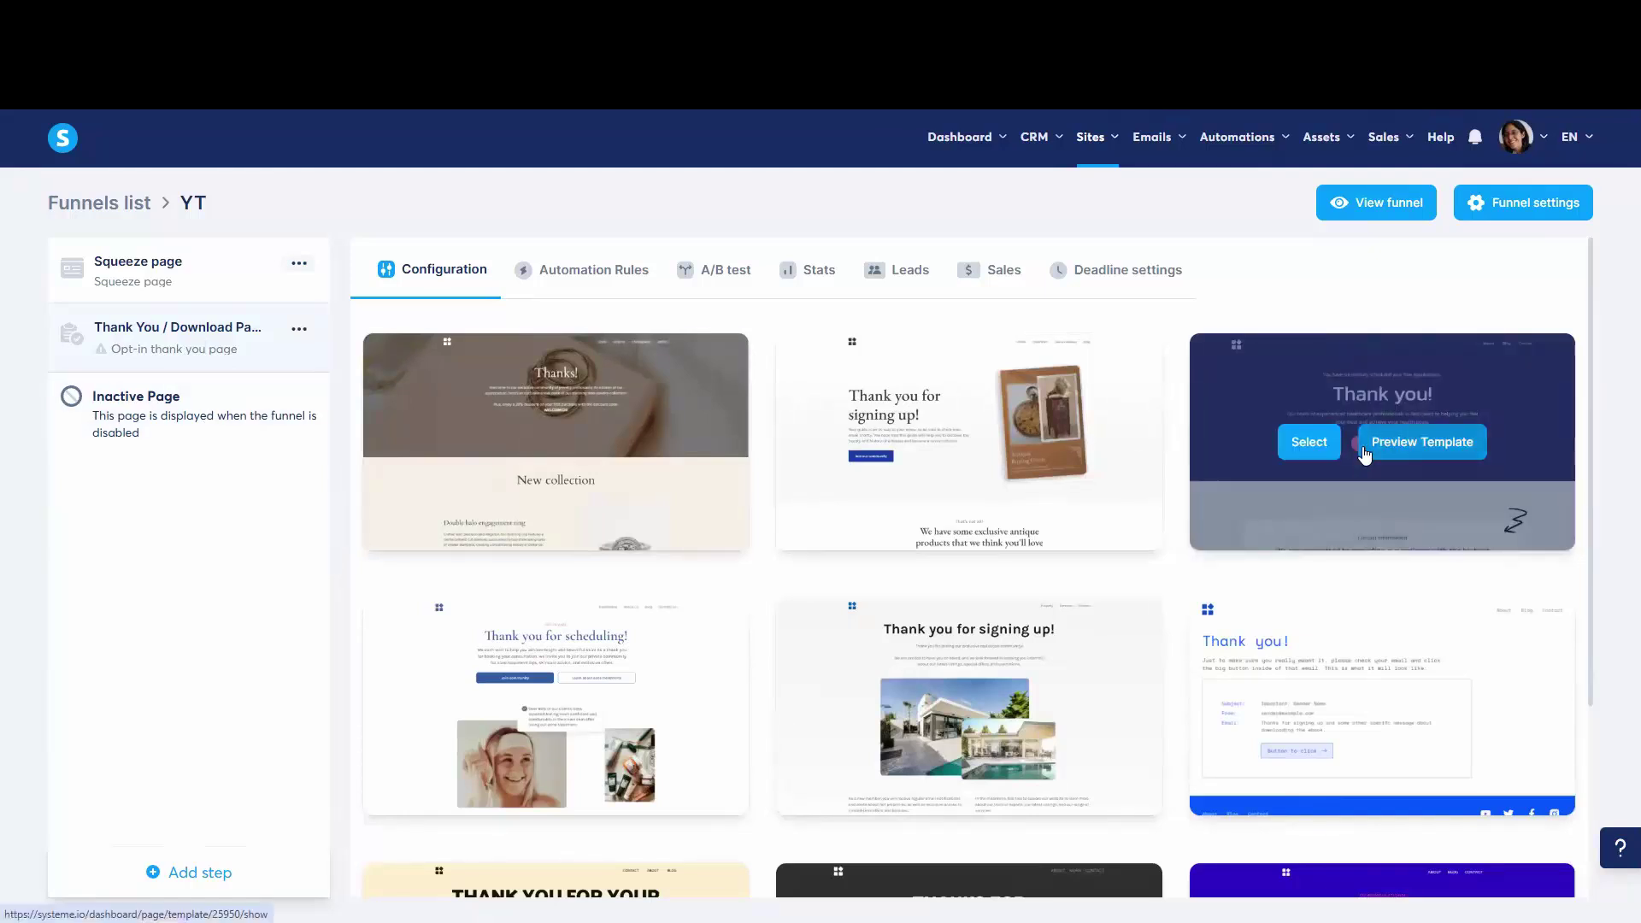
mouse_move(1257, 641)
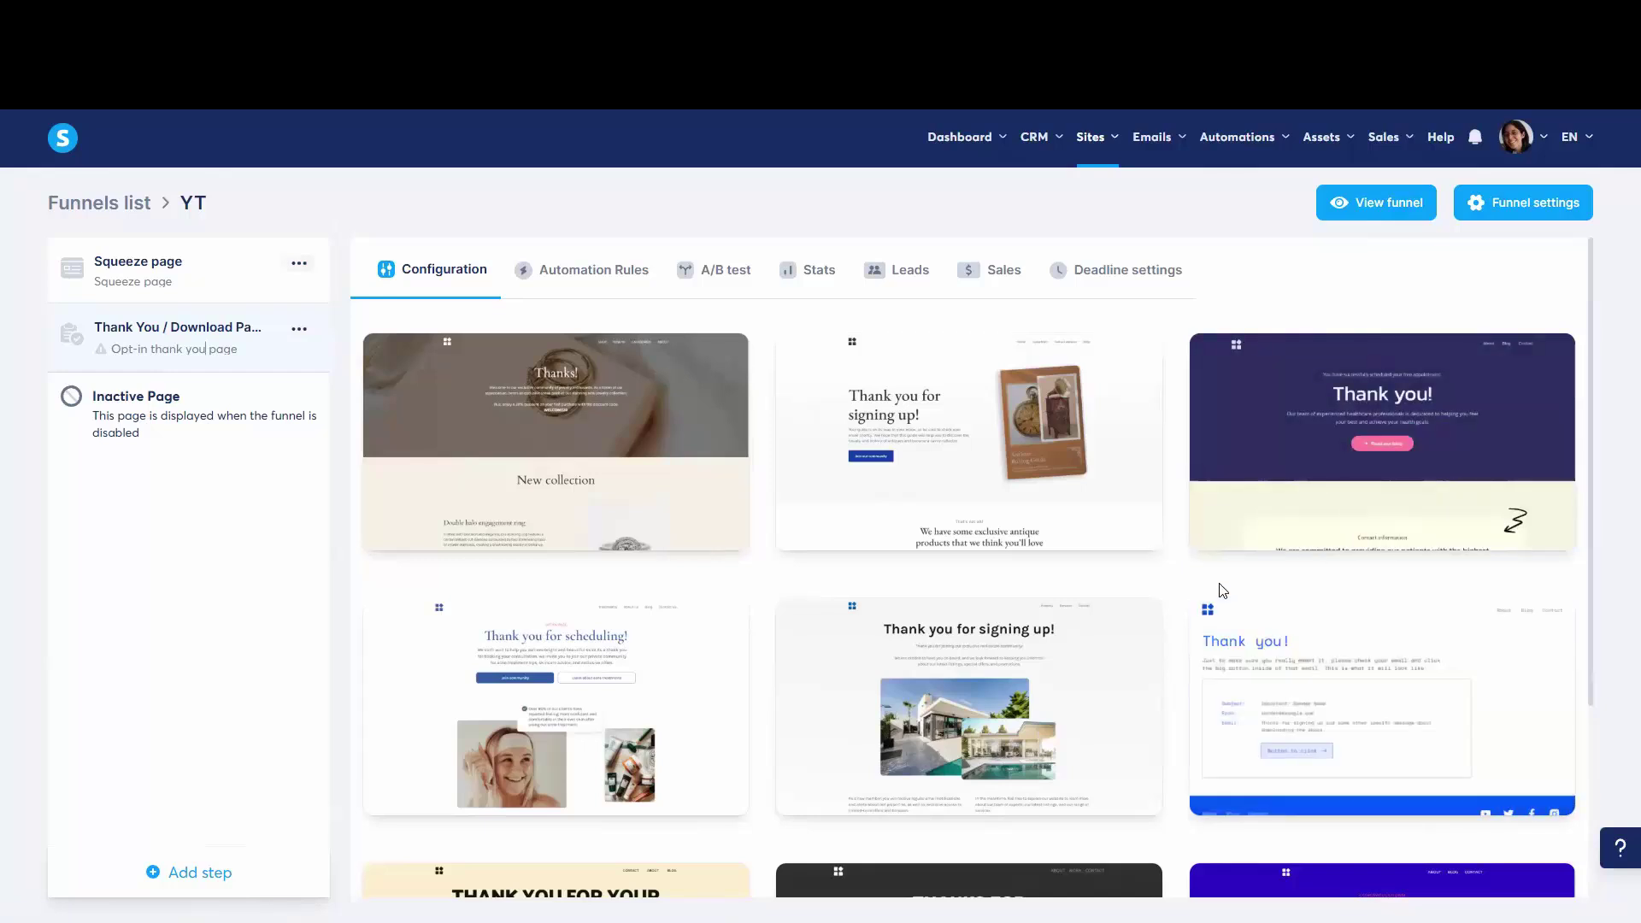
scroll(1222, 591, down, 3)
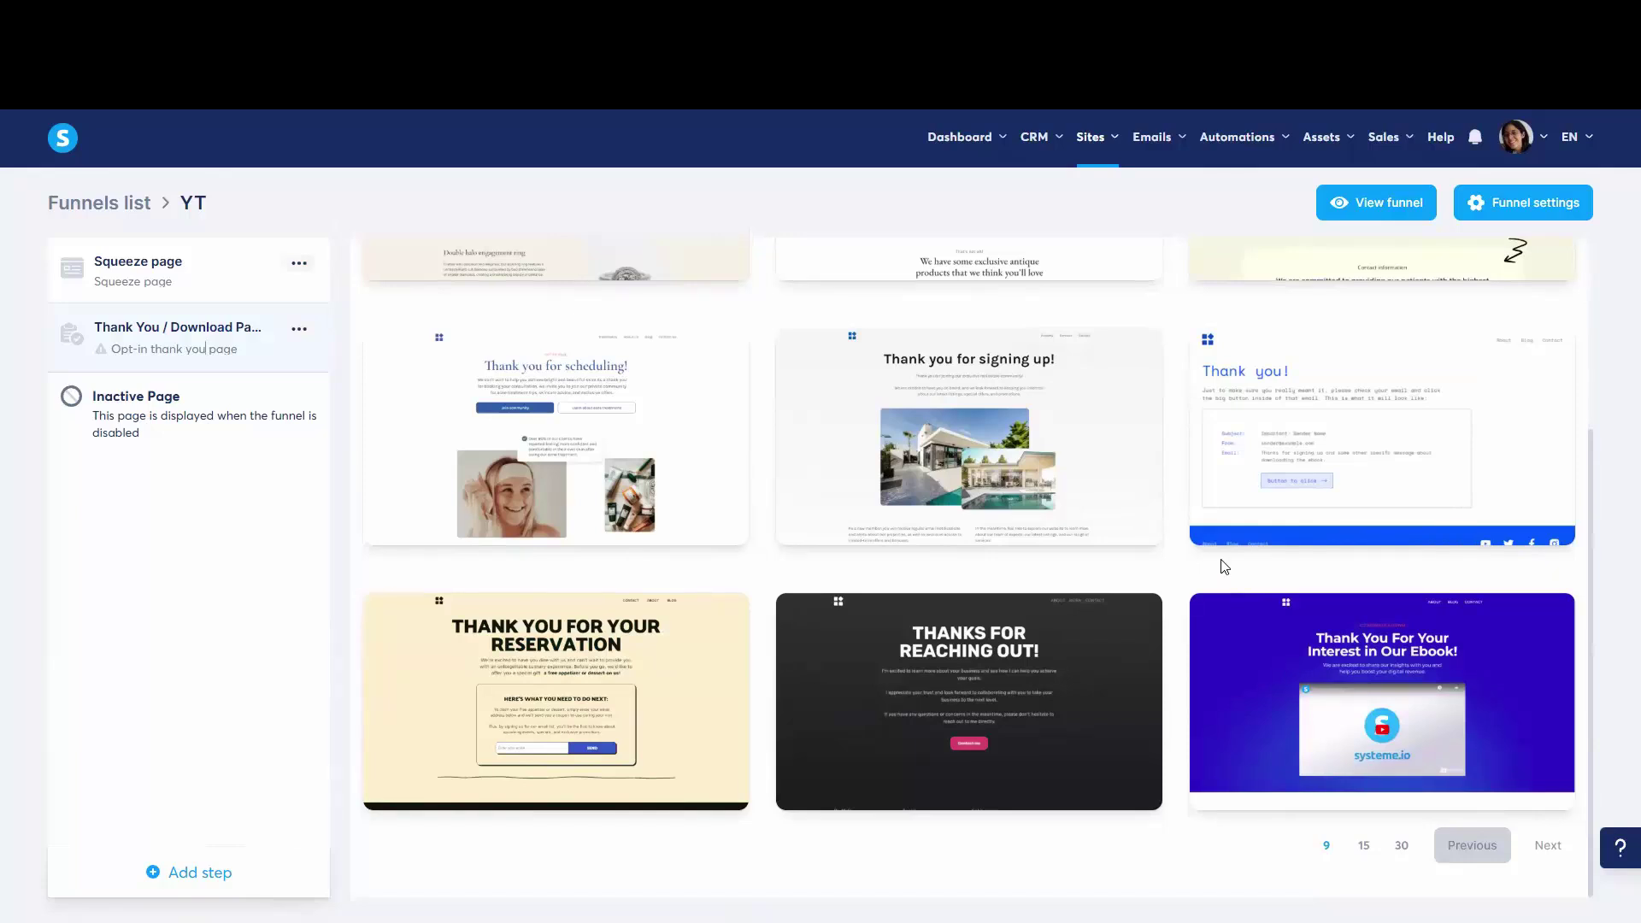
mouse_move(721, 364)
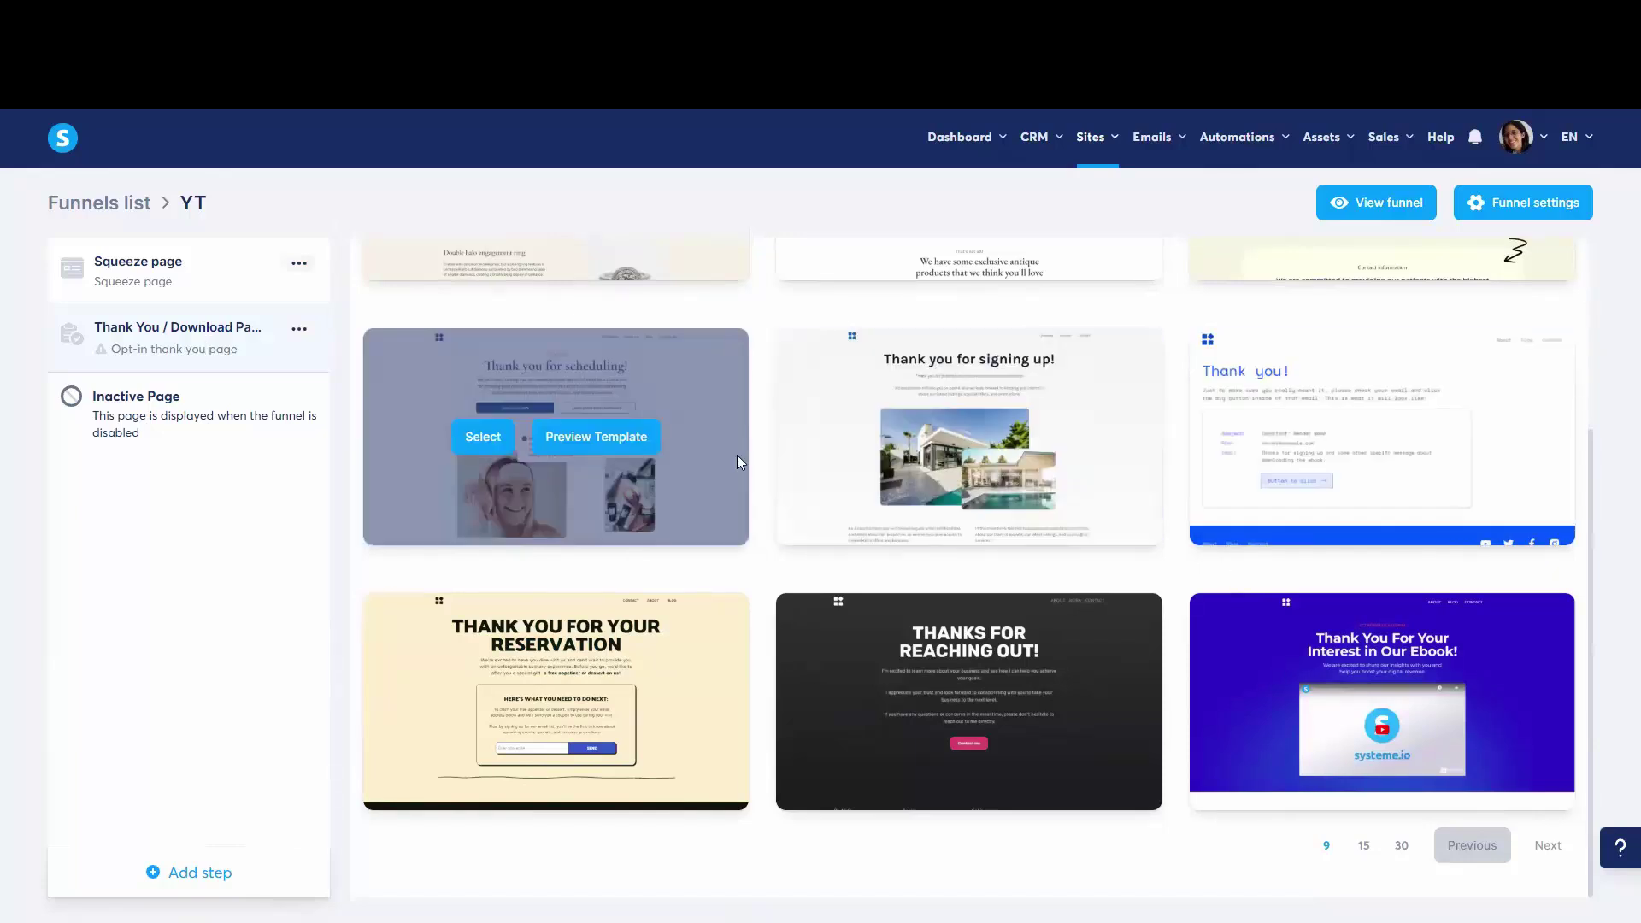